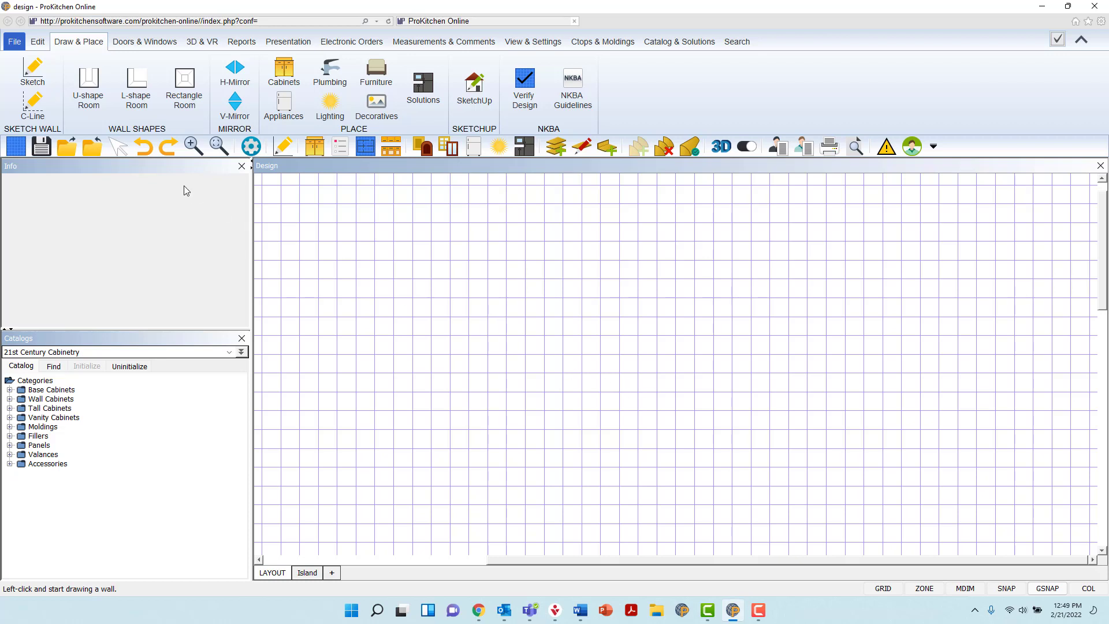
Open the Default Settings dialog and move it toward the middle of the design area
{"action": "left_click", "coordinate": [15, 42]}
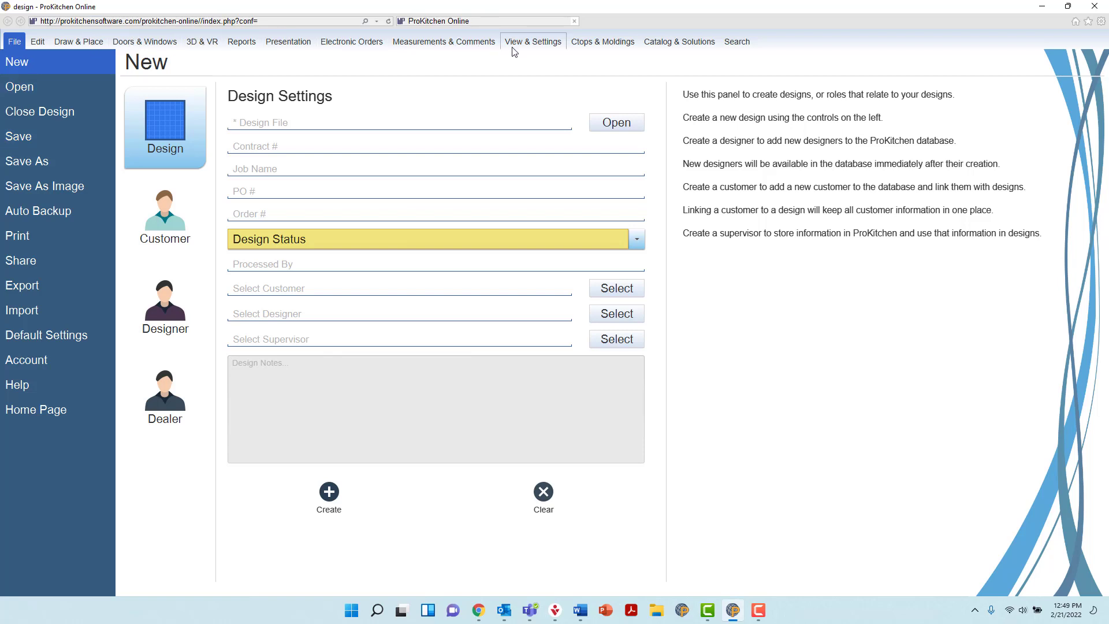
{"action": "left_click", "coordinate": [560, 46]}
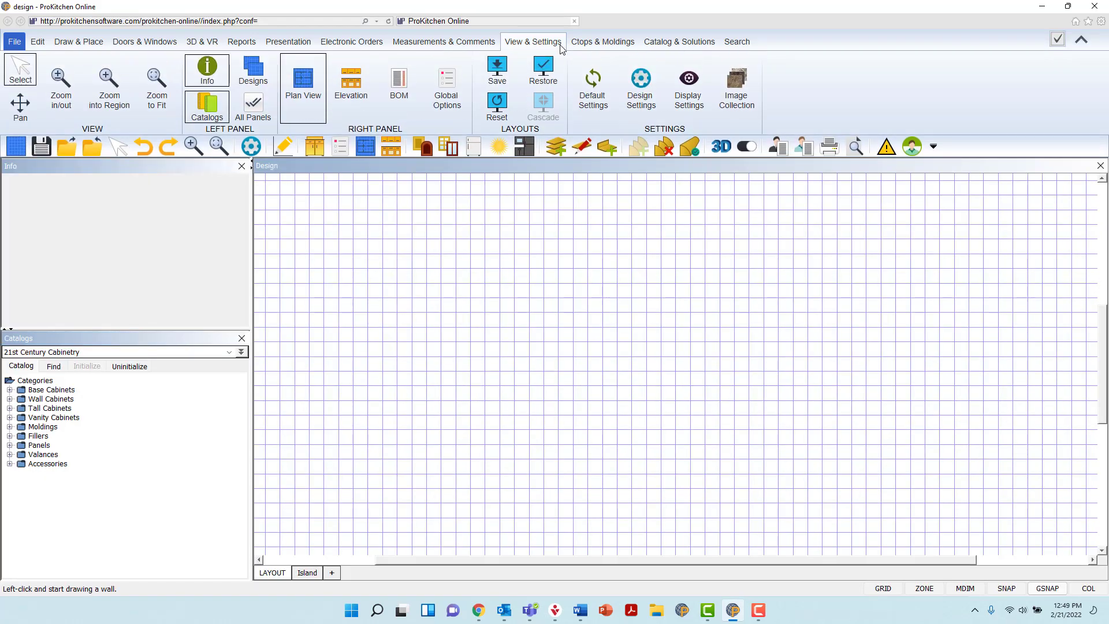
{"action": "left_click", "coordinate": [609, 118]}
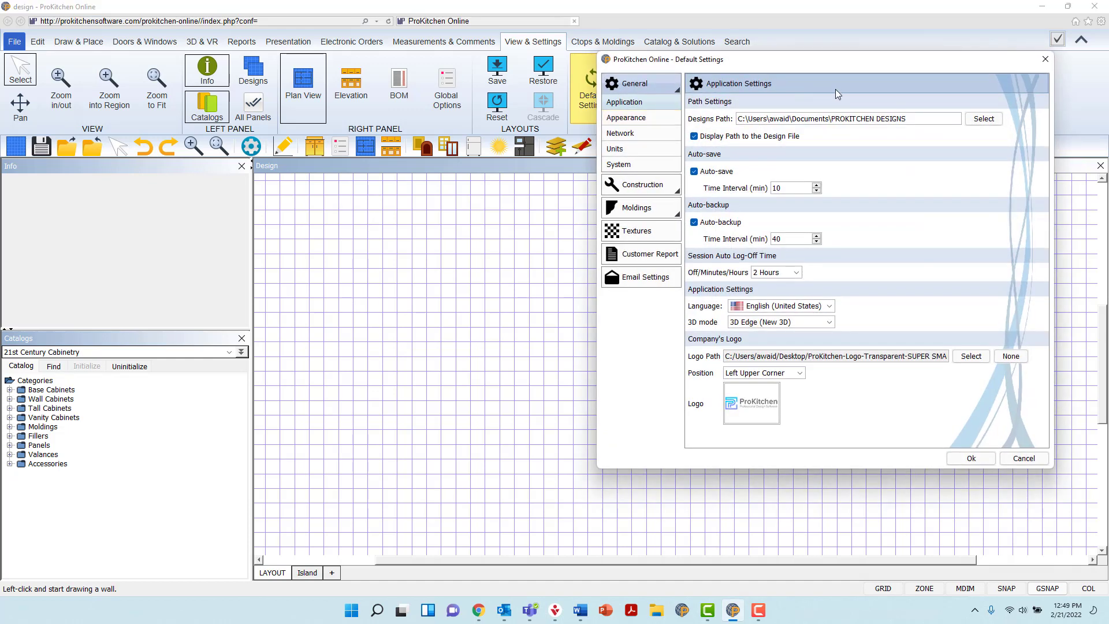
{"action": "left_click_drag", "start_coordinate": [855, 67], "coordinate": [586, 81]}
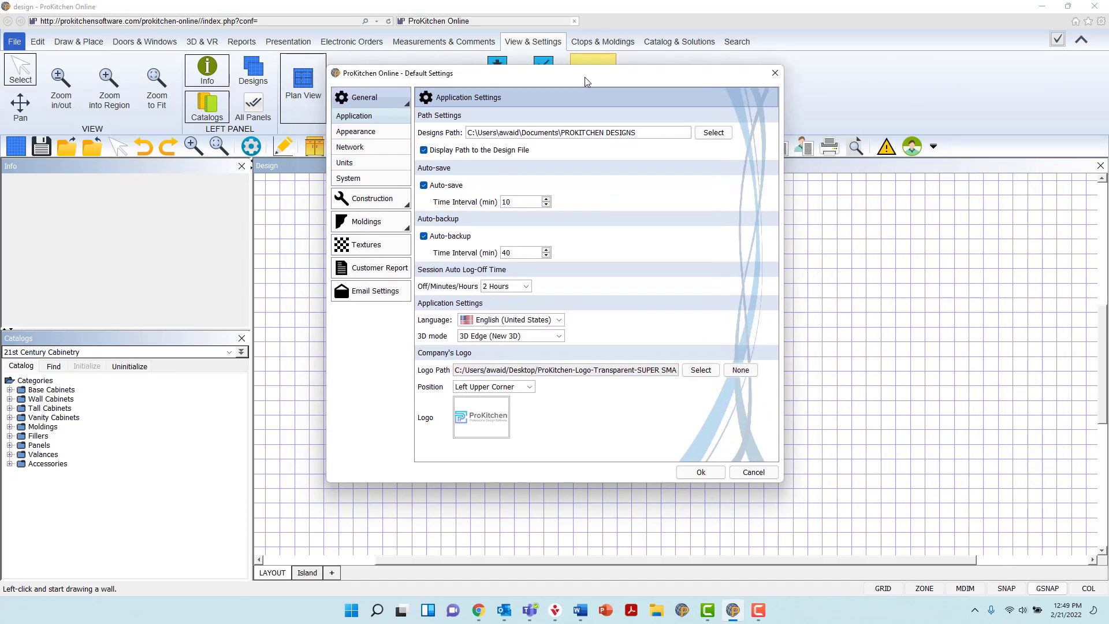
Review the Construction, Moldings, Textures, Customer Report with its catalog list, and Email default settings, and close the dialog
{"action": "left_click", "coordinate": [391, 201]}
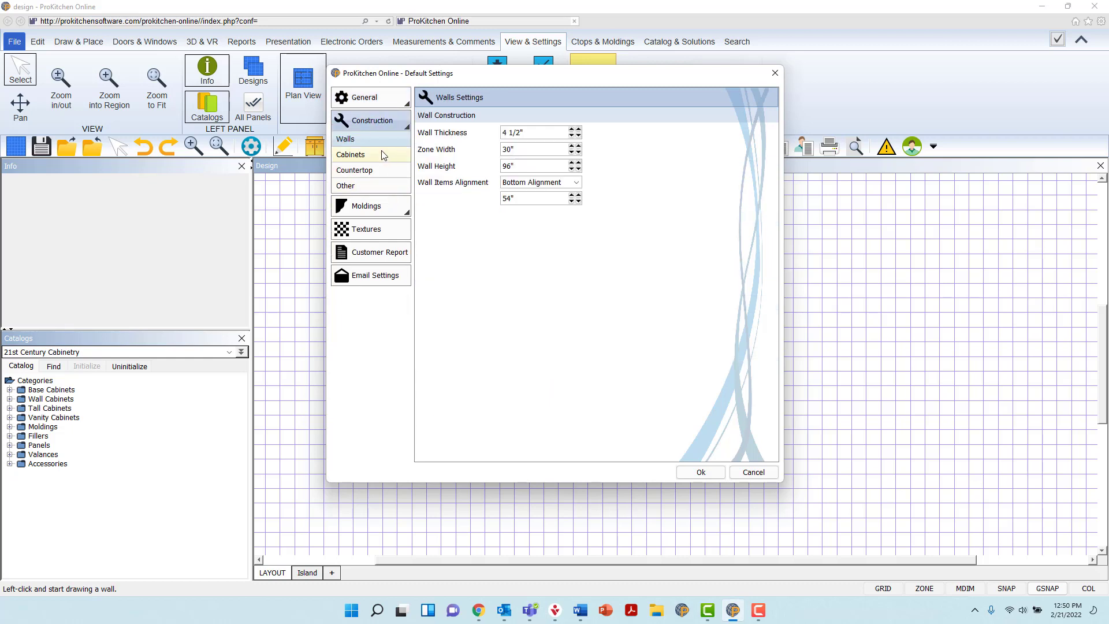
{"action": "left_click", "coordinate": [389, 210]}
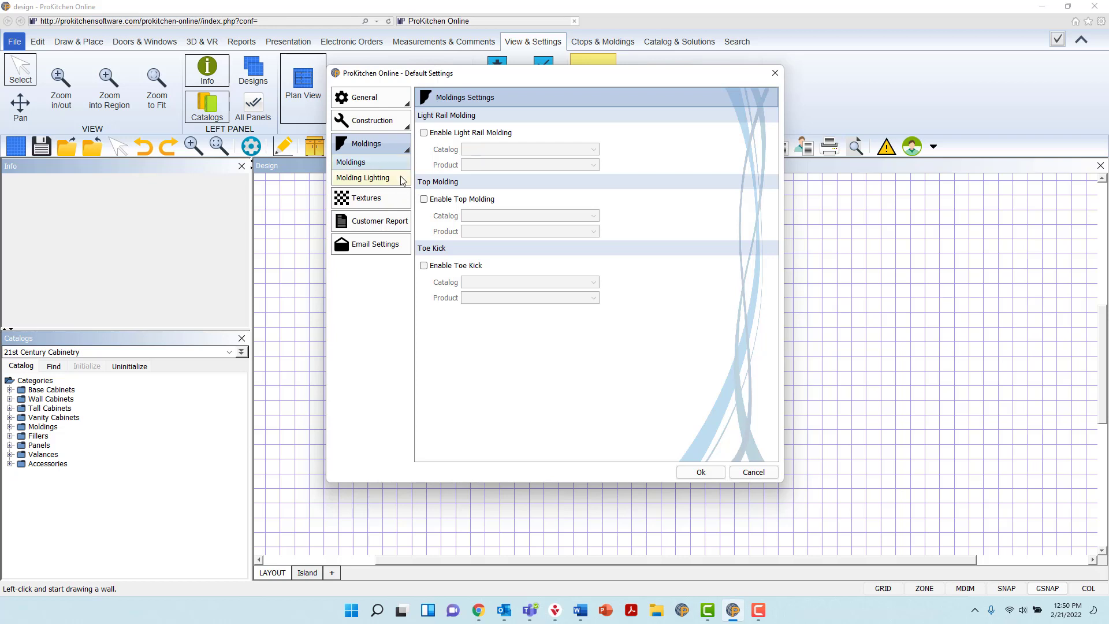
{"action": "left_click", "coordinate": [373, 200]}
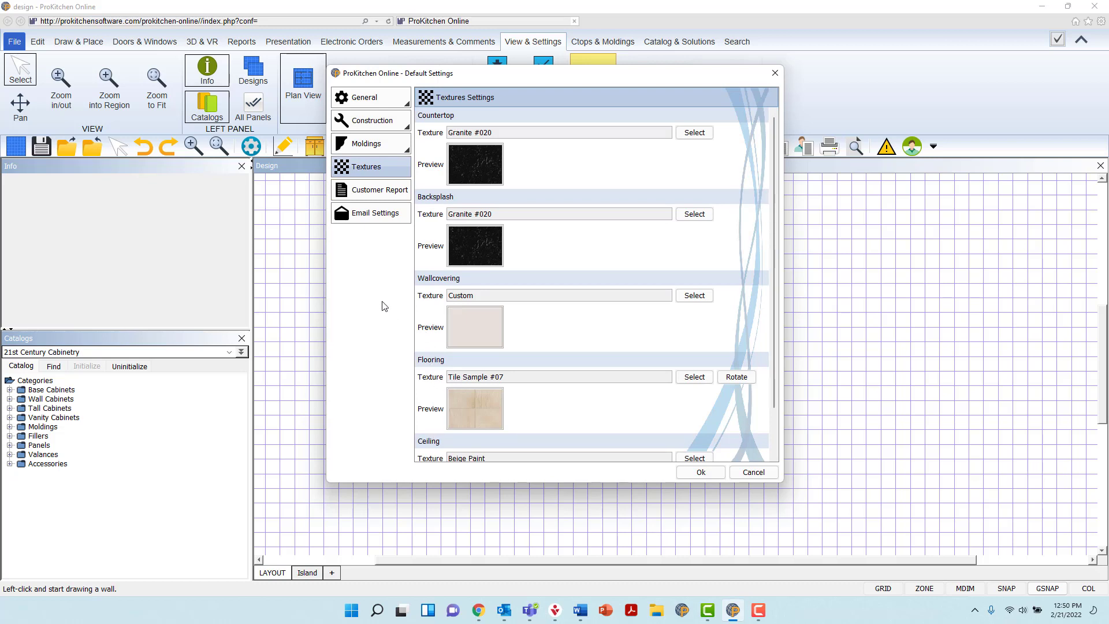
{"action": "left_click", "coordinate": [392, 192]}
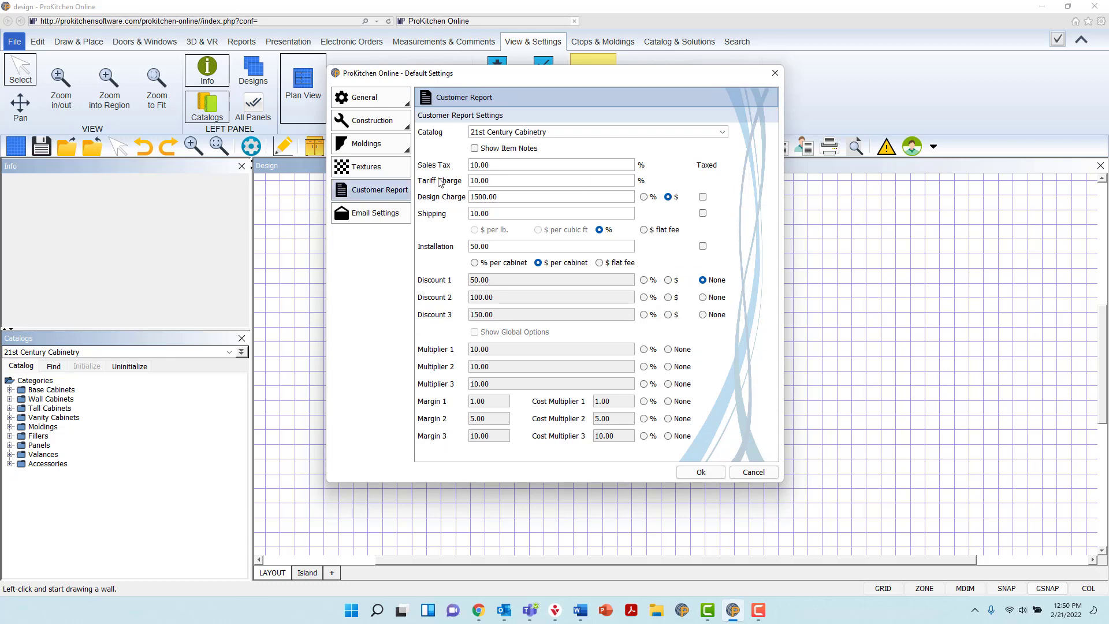
{"action": "left_click", "coordinate": [674, 132]}
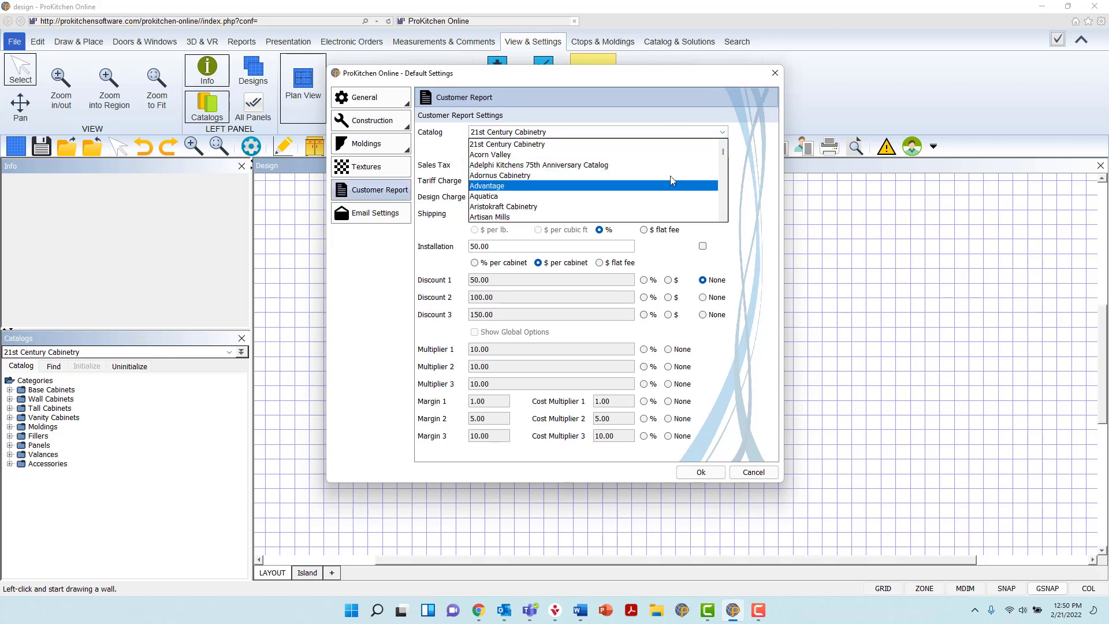
{"action": "left_click", "coordinate": [674, 130]}
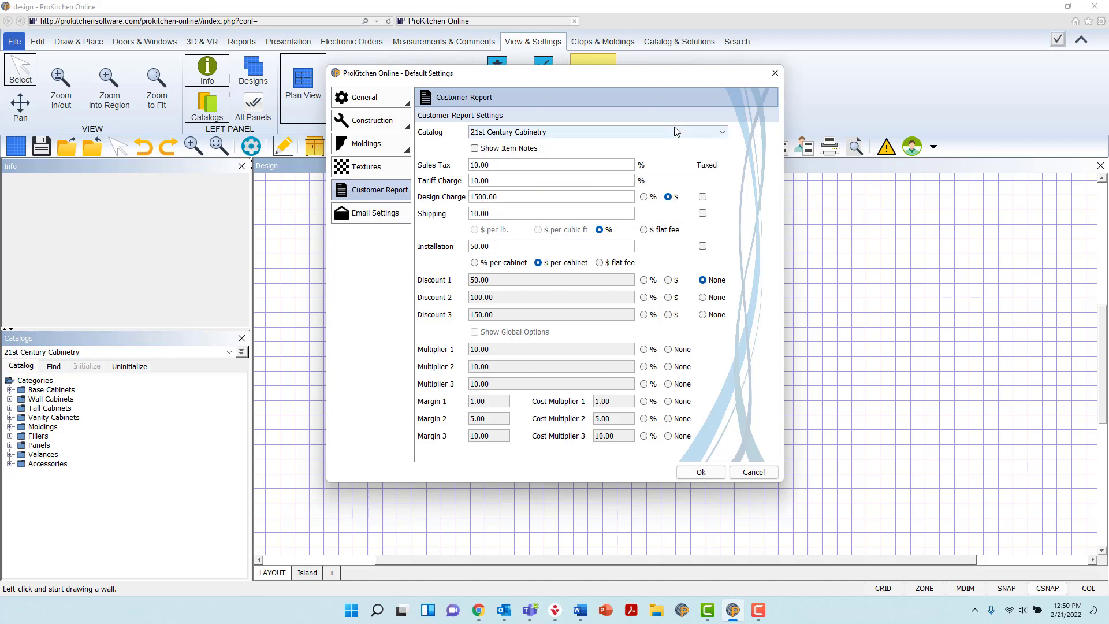
{"action": "left_click", "coordinate": [395, 219]}
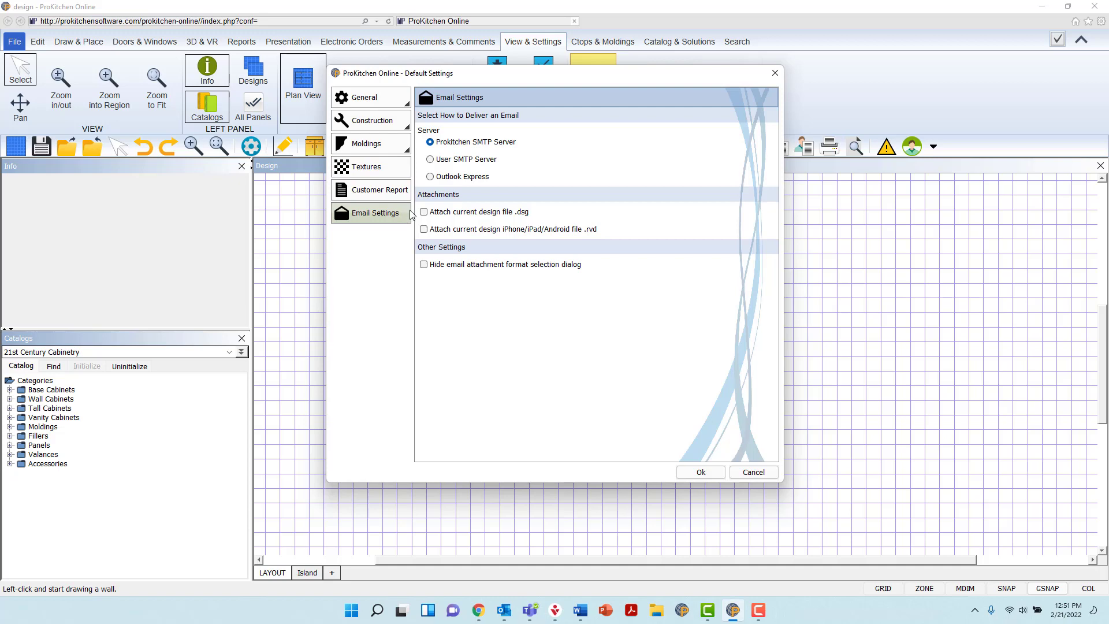
{"action": "left_click", "coordinate": [715, 471]}
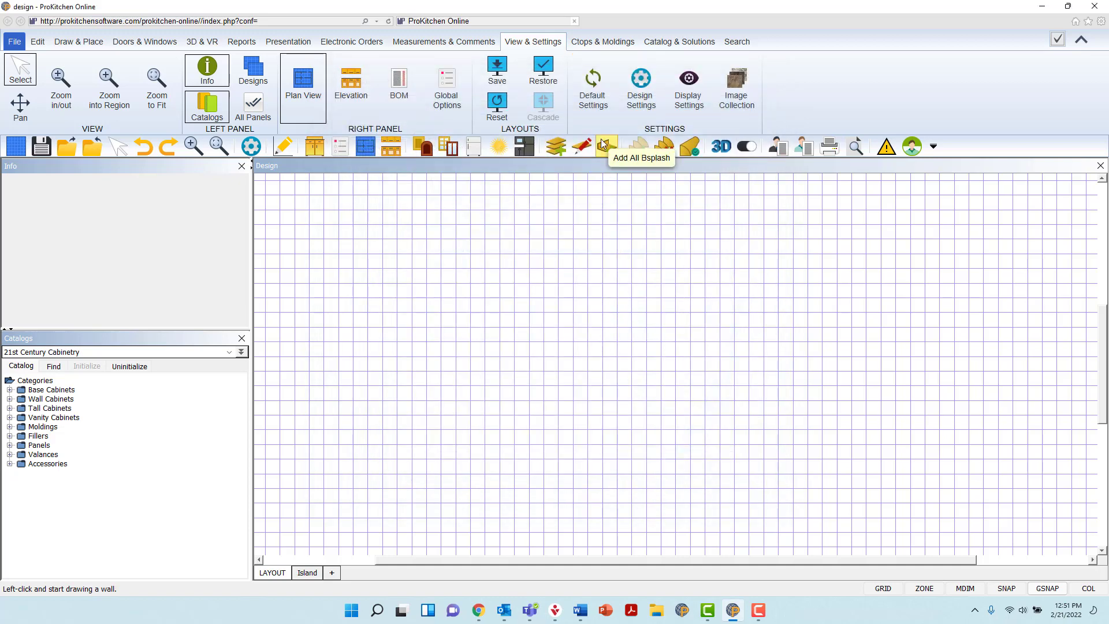
Reopen the Default Settings and highlight the designs path in the Application settings
{"action": "left_click", "coordinate": [594, 116]}
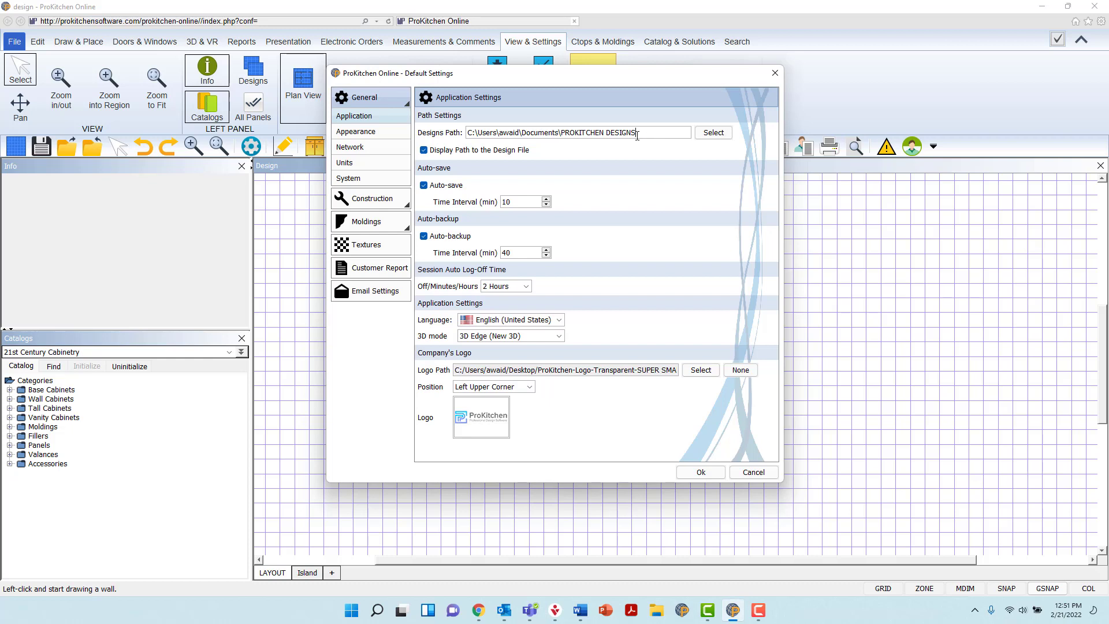
{"action": "left_click_drag", "start_coordinate": [638, 134], "coordinate": [470, 137]}
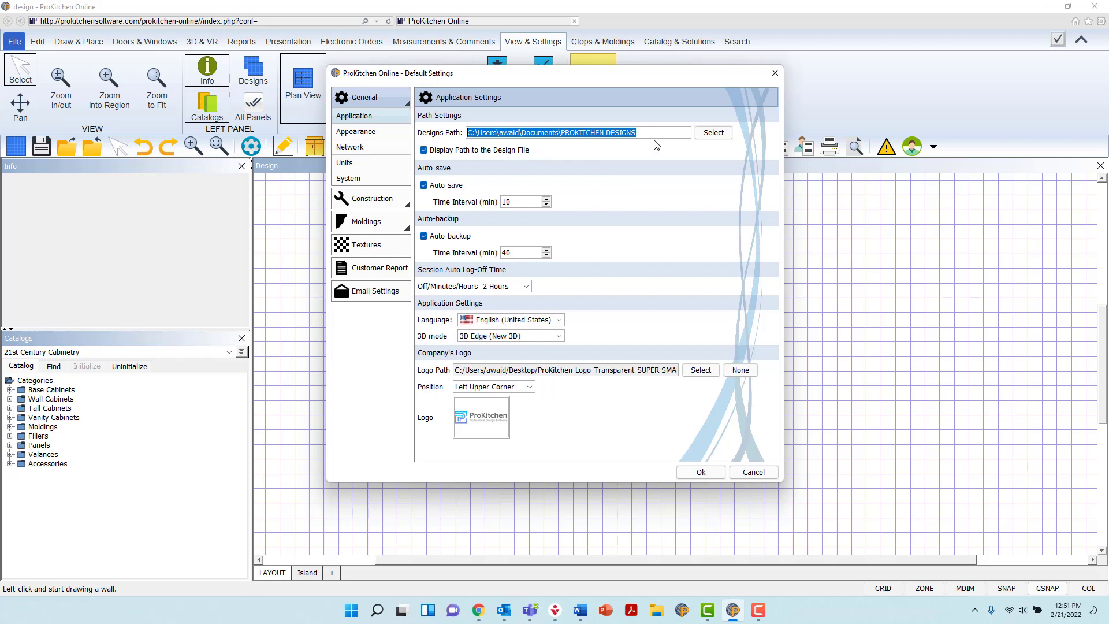
{"action": "left_click", "coordinate": [668, 135]}
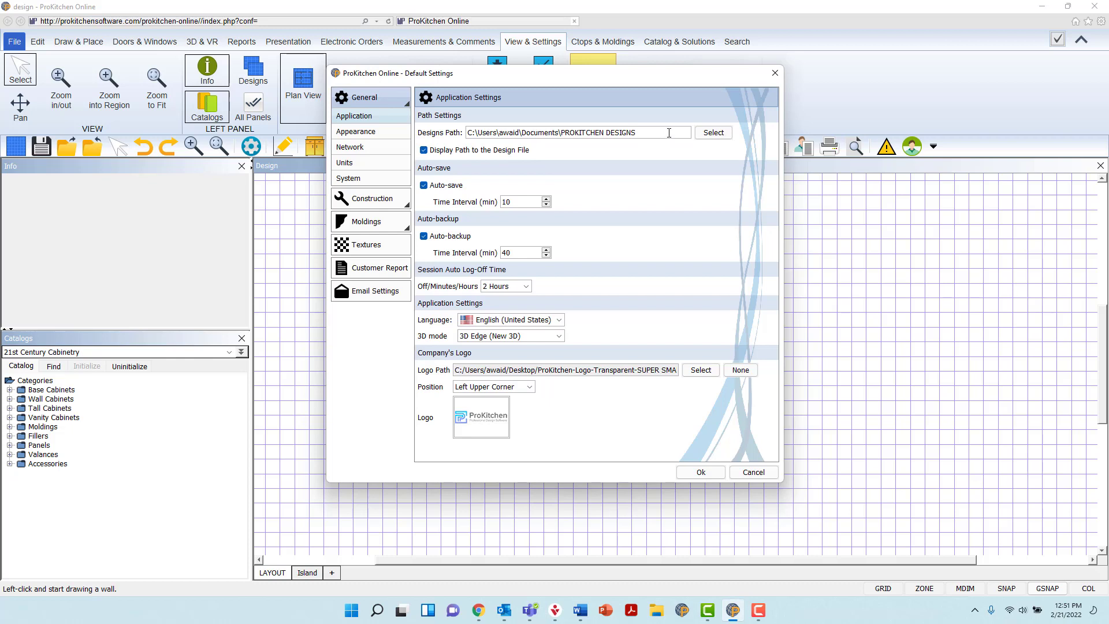
Browse for the designs path from drive C: through Users and the user's profile folder to Documents
{"action": "left_click", "coordinate": [706, 134]}
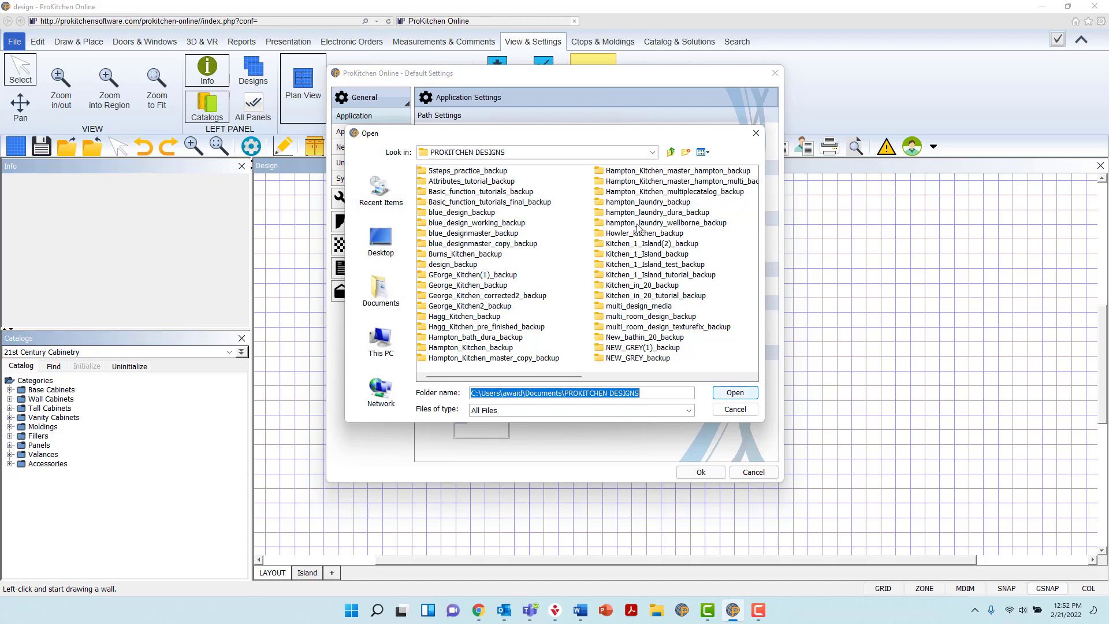
{"action": "left_click", "coordinate": [639, 156]}
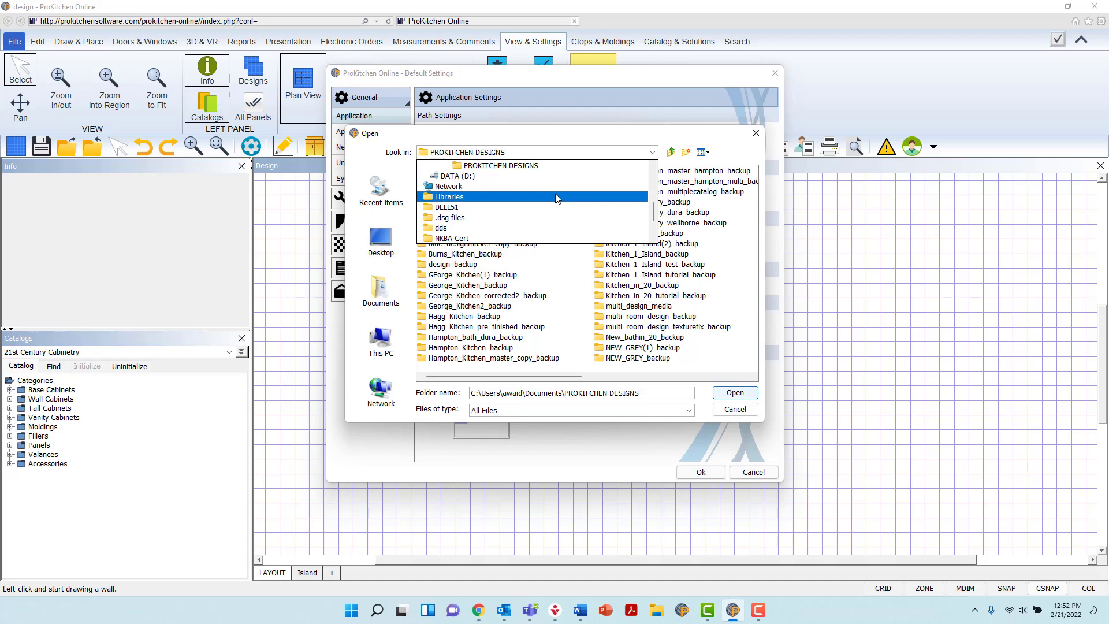
{"action": "scroll", "coordinate": [558, 198], "scroll_direction": "up", "scroll_amount": 2}
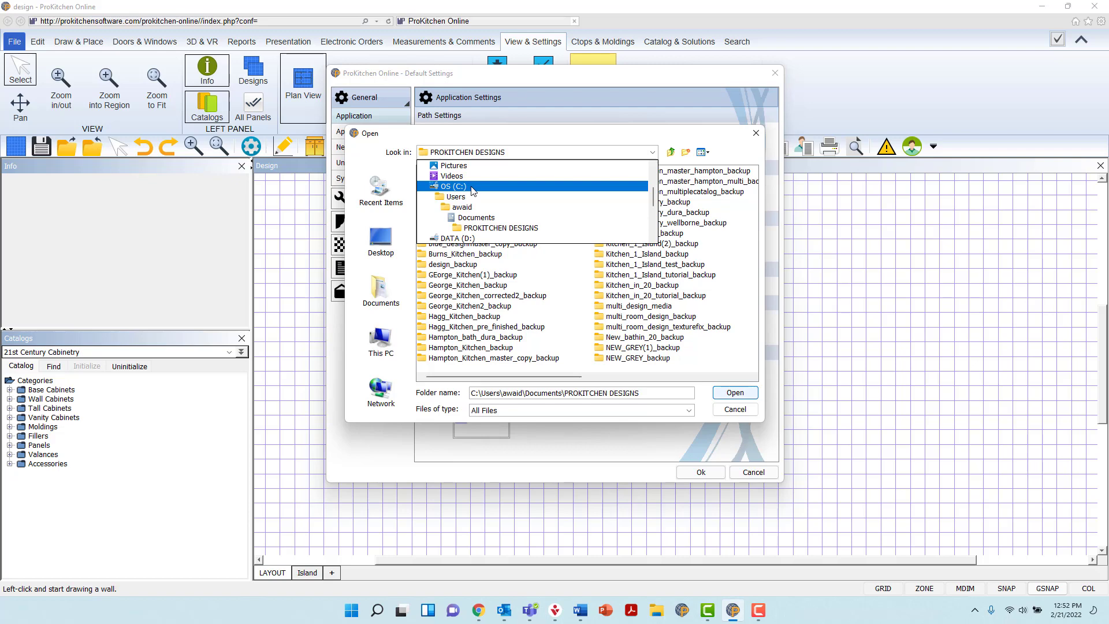
{"action": "left_click", "coordinate": [453, 186]}
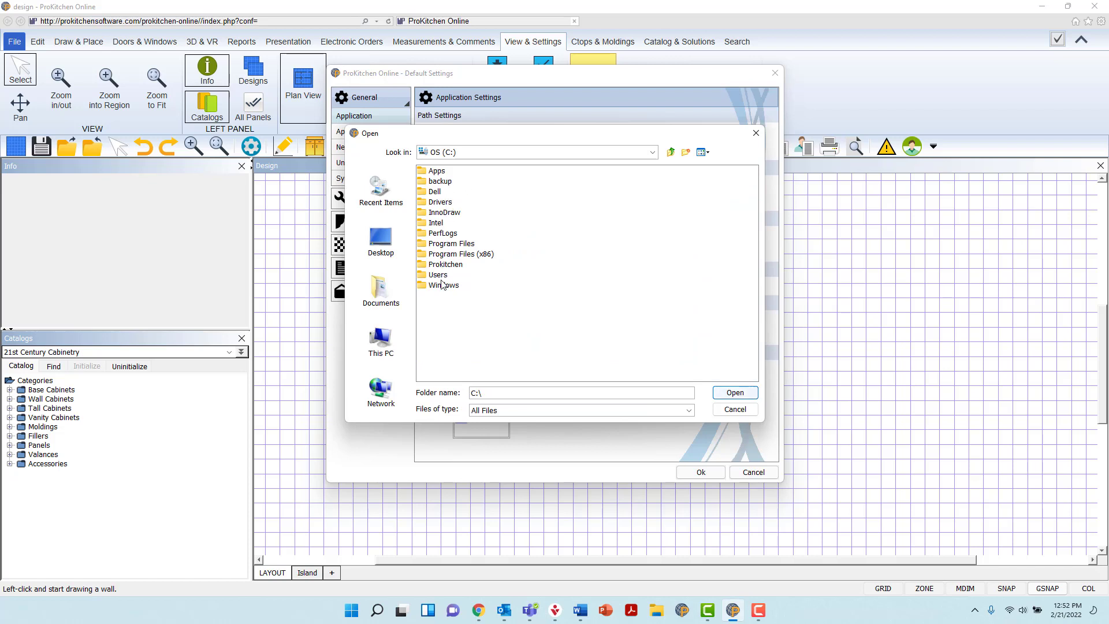
{"action": "double_click", "coordinate": [427, 280]}
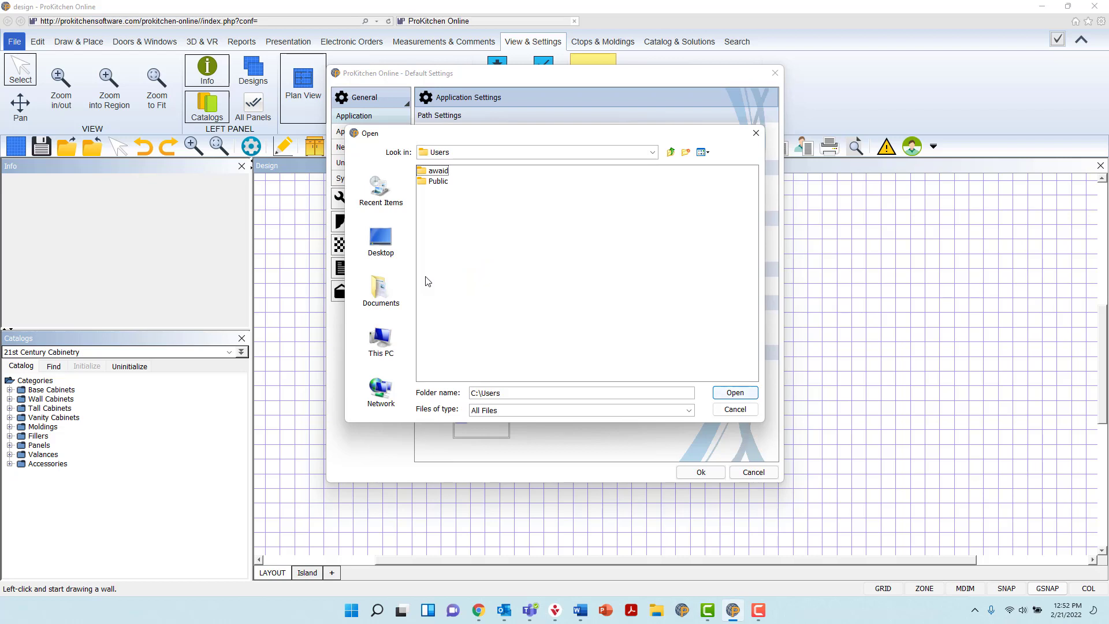
{"action": "double_click", "coordinate": [421, 173]}
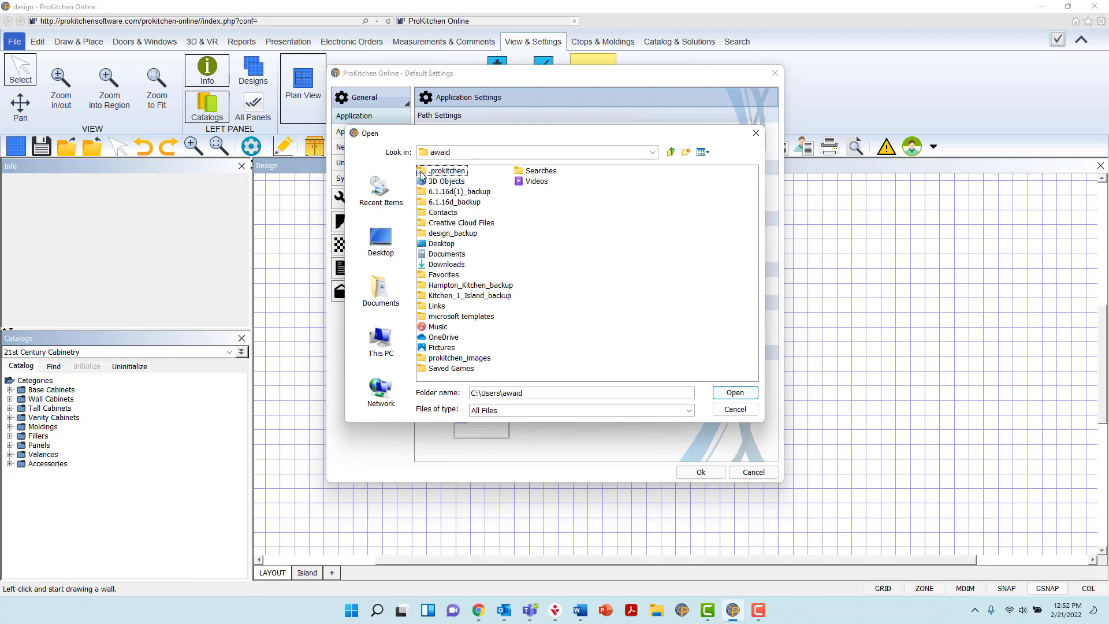
{"action": "double_click", "coordinate": [423, 258]}
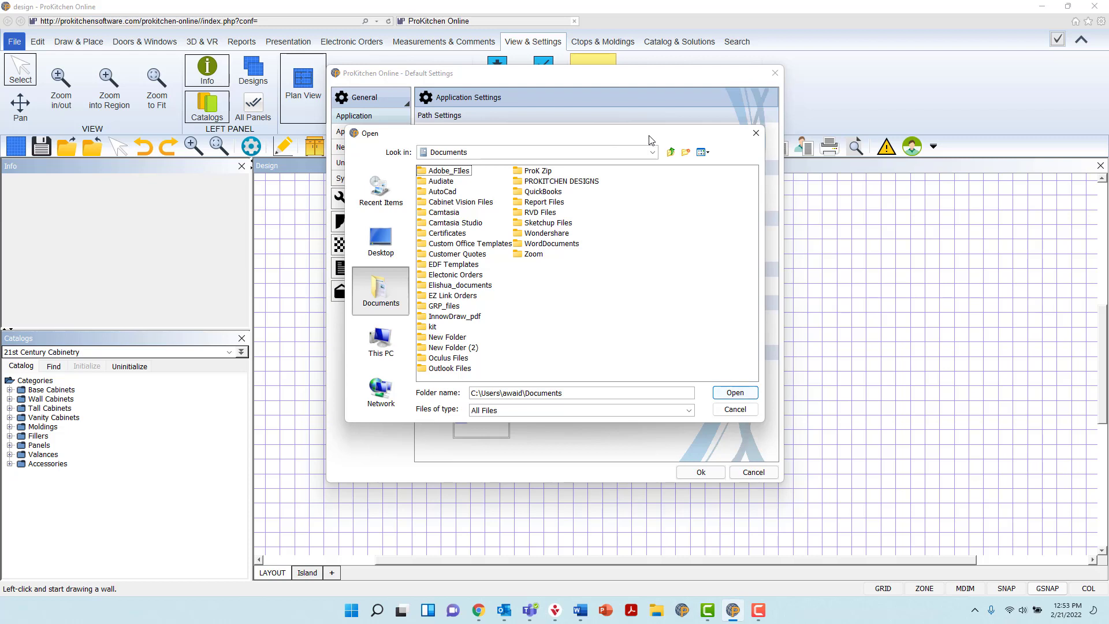
Create a new folder inside Documents and discard the name started for it
{"action": "left_click", "coordinate": [685, 153]}
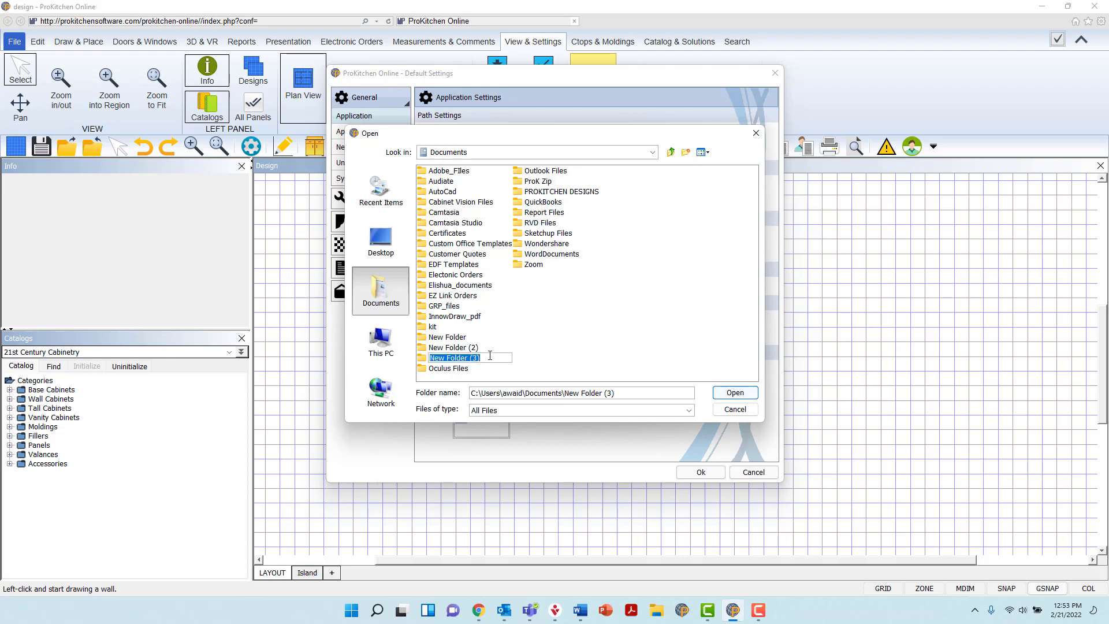
{"action": "type", "text": "Pro"}
{"action": "key", "text": "BackSpace"}
{"action": "key", "text": "BackSpace"}
{"action": "key", "text": "BackSpace"}
{"action": "key", "text": "BackSpace"}
Set the designs path to the PROKITCHEN DESIGNS folder inside Documents
{"action": "left_click", "coordinate": [529, 193]}
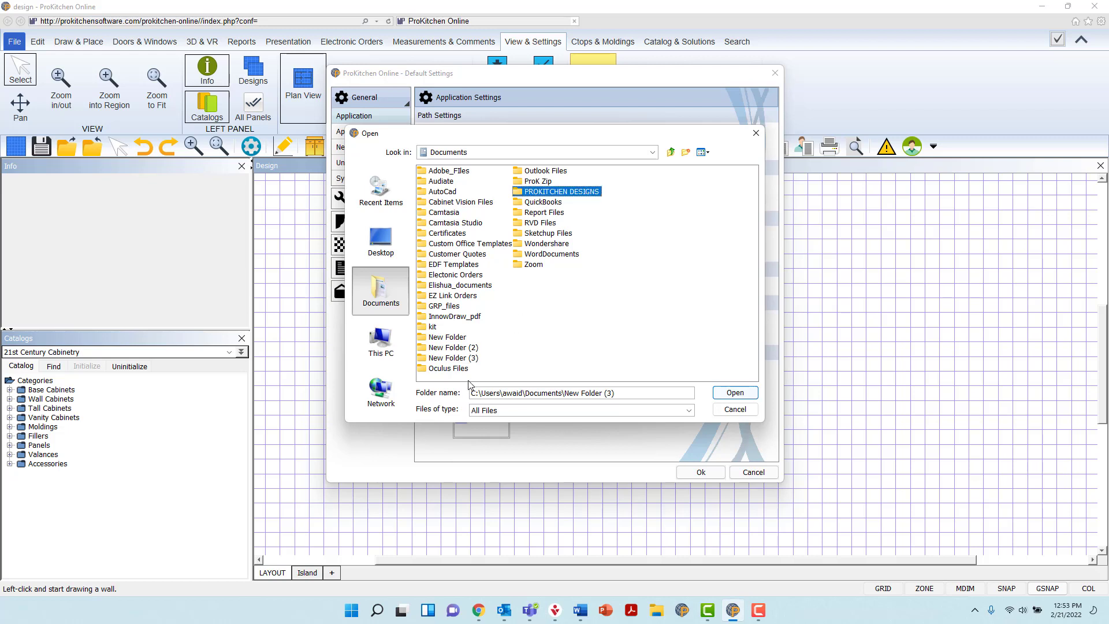
{"action": "left_click", "coordinate": [517, 193]}
{"action": "left_click_drag", "start_coordinate": [646, 398], "coordinate": [461, 395]}
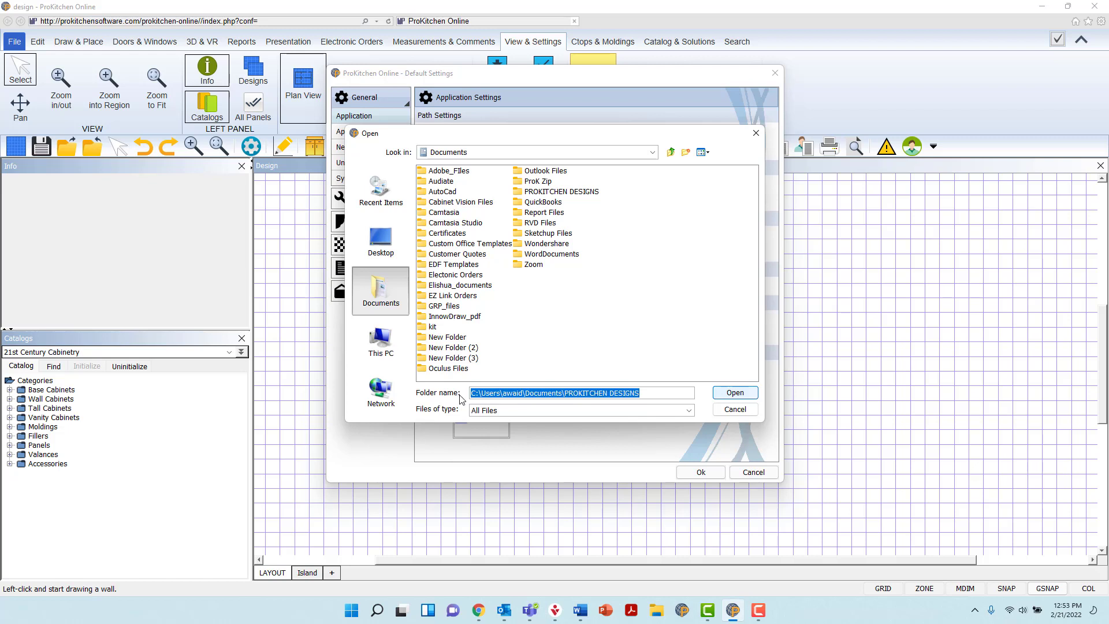
{"action": "left_click", "coordinate": [728, 394]}
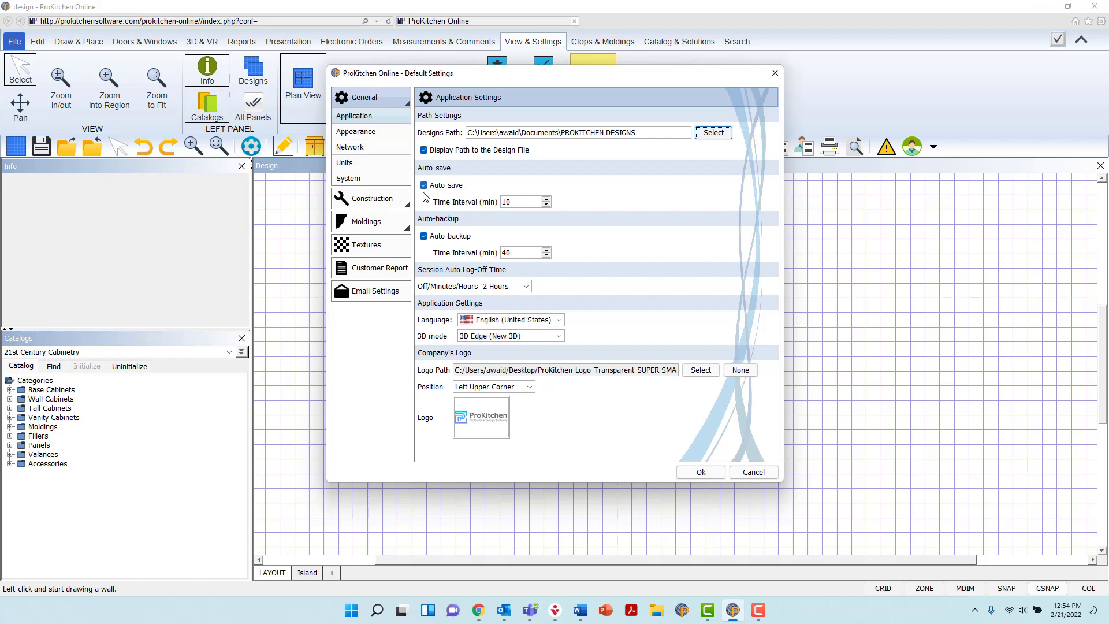
Try a 12-minute auto-save time interval and bring it back to 10 minutes
{"action": "double_click", "coordinate": [527, 201]}
{"action": "type", "text": "12"}
{"action": "left_click", "coordinate": [546, 204]}
{"action": "left_click", "coordinate": [546, 205]}
{"action": "left_click", "coordinate": [546, 205]}
Check the auto-backup time interval and set the session auto log-off time to 2 Hours
{"action": "double_click", "coordinate": [521, 252]}
{"action": "left_click", "coordinate": [529, 252]}
{"action": "left_click", "coordinate": [528, 286]}
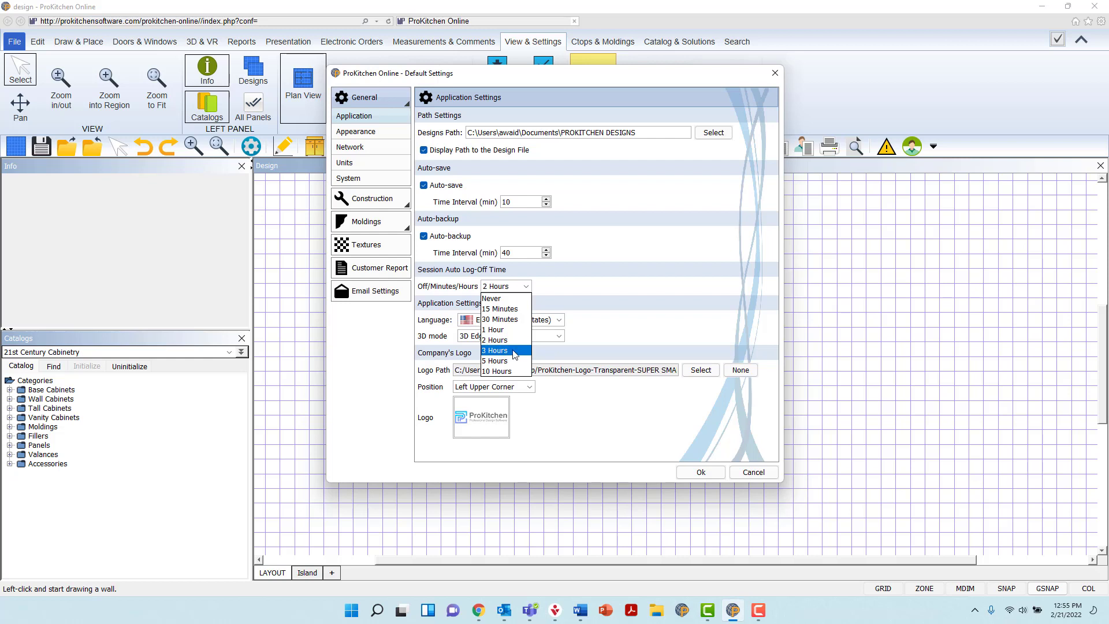
{"action": "left_click", "coordinate": [517, 341]}
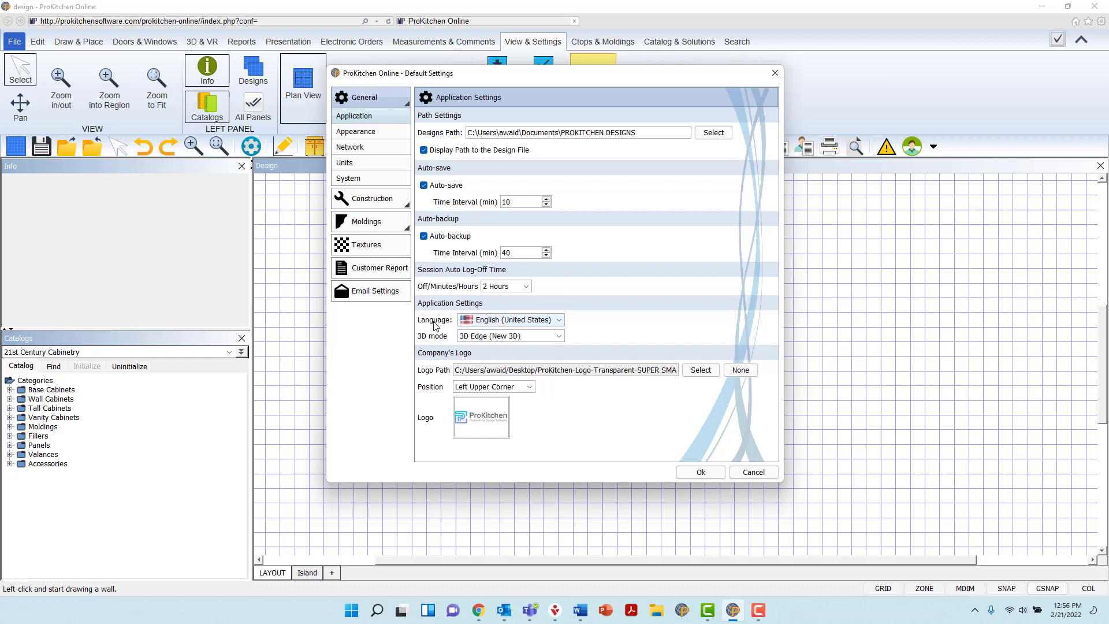
Look over the available application languages and set the 3D mode to 3D Edge (New 3D)
{"action": "left_click", "coordinate": [548, 321]}
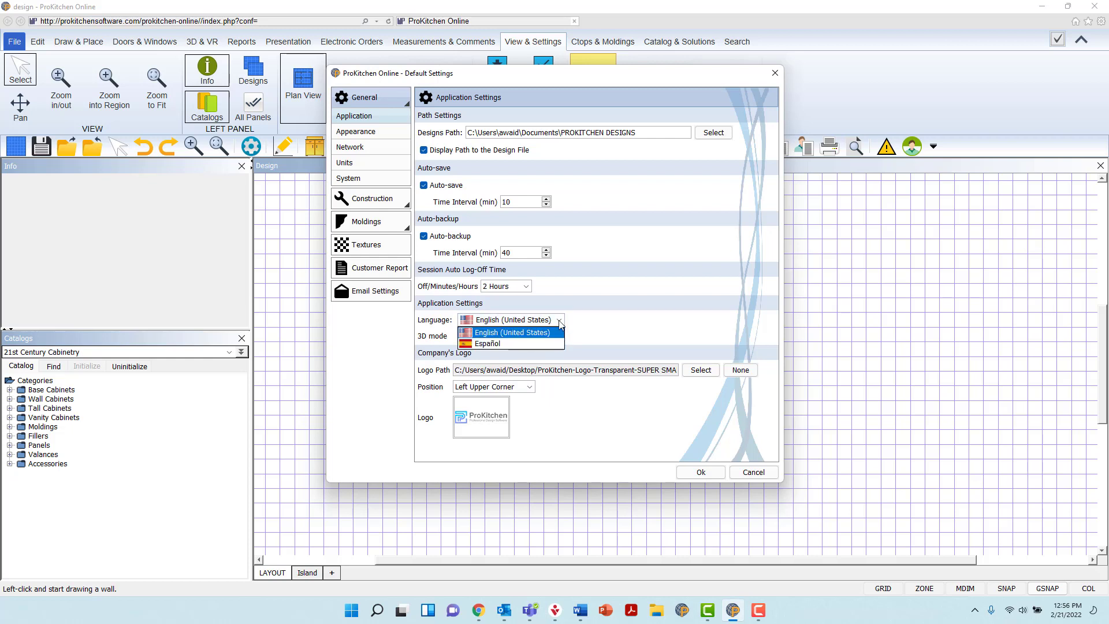
{"action": "left_click", "coordinate": [561, 325]}
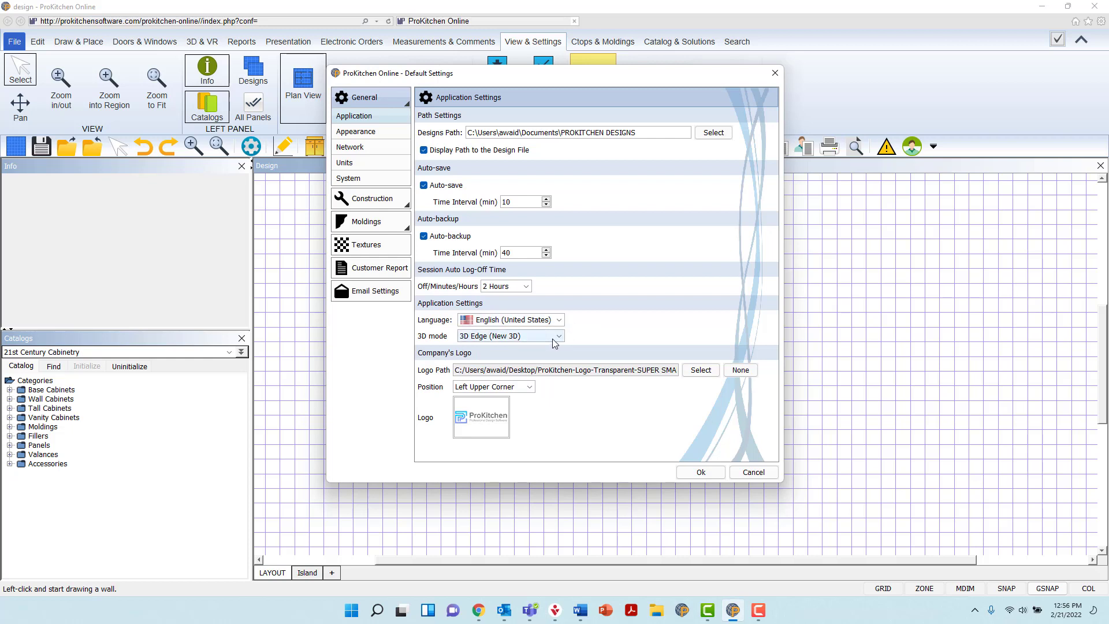
{"action": "left_click", "coordinate": [554, 338]}
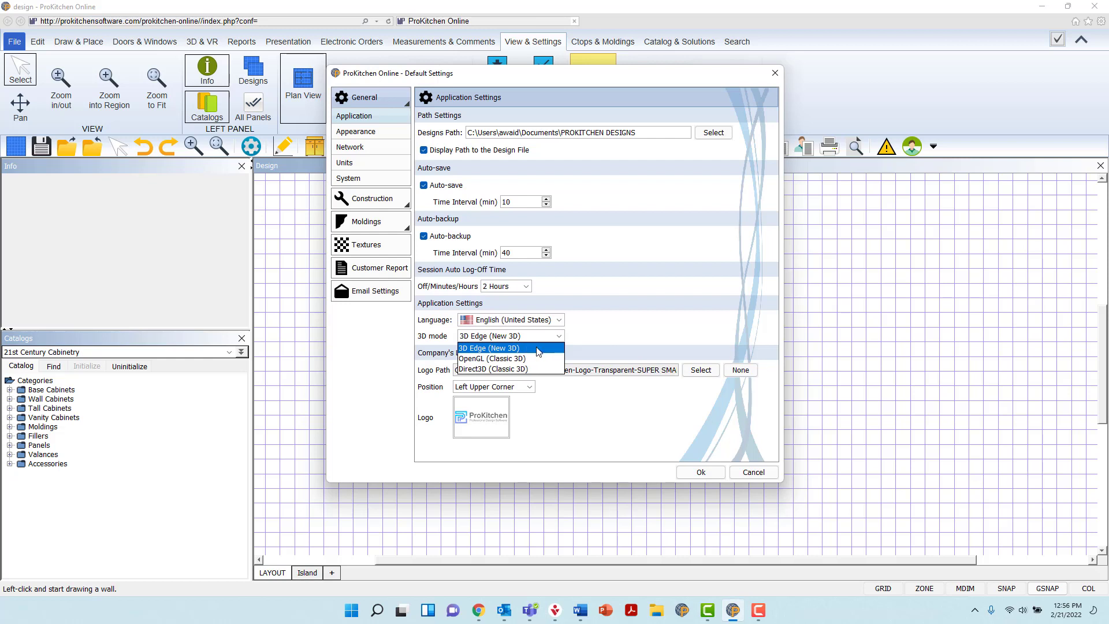
{"action": "left_click", "coordinate": [527, 349]}
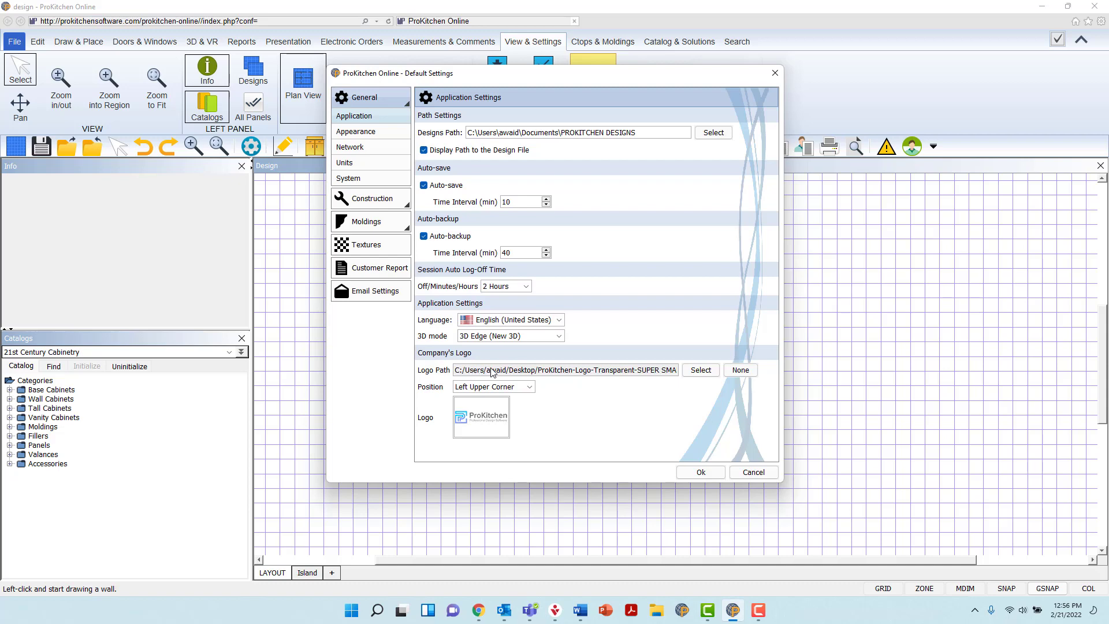
Set the company logo to ProKitchen-Logo-Transparent-SUPER SMALL.png from the Desktop and check the available logo positions
{"action": "left_click", "coordinate": [702, 371]}
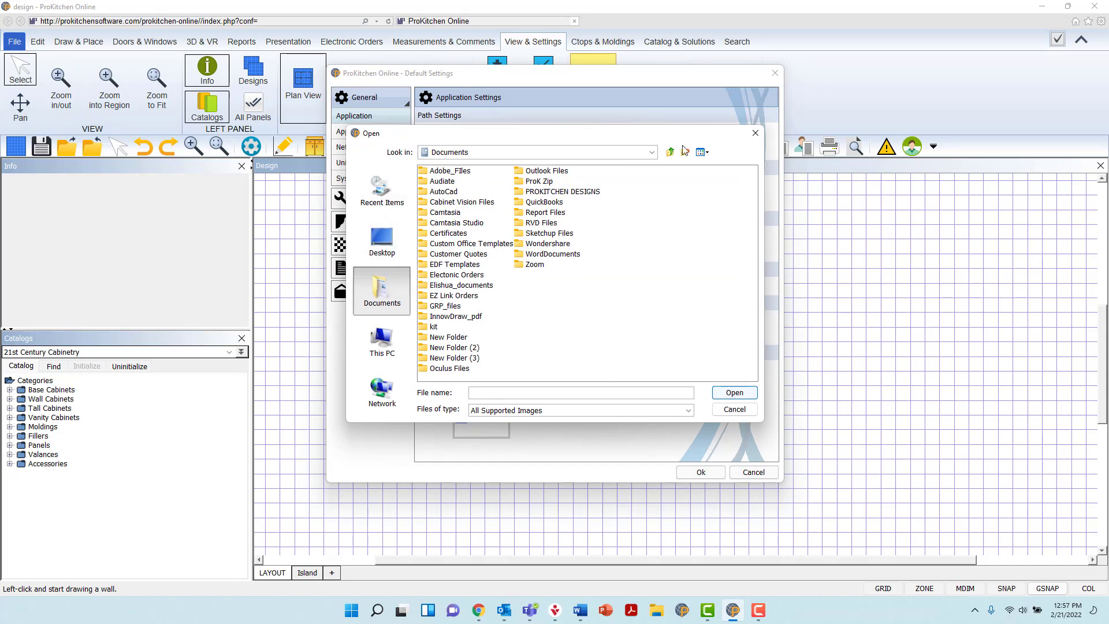
{"action": "left_click", "coordinate": [390, 258]}
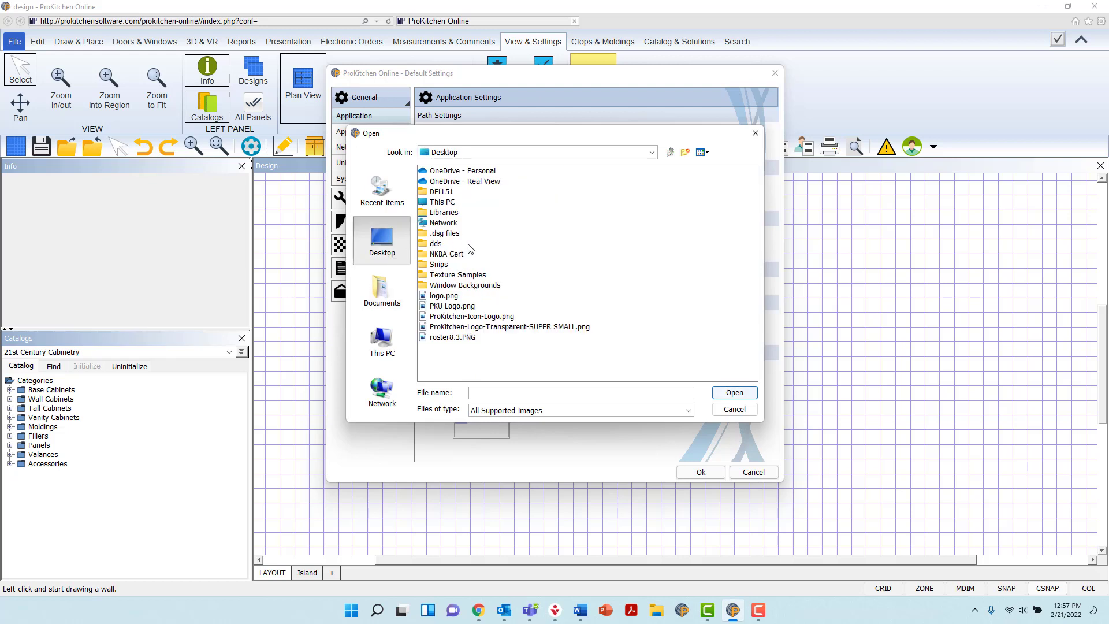
{"action": "left_click", "coordinate": [450, 328]}
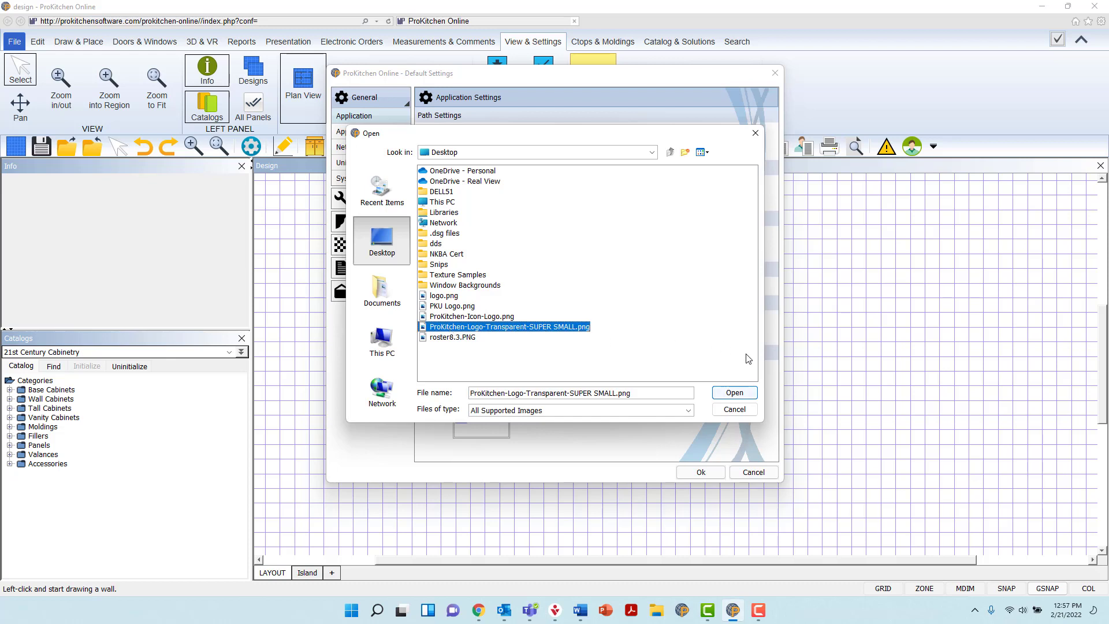
{"action": "left_click", "coordinate": [734, 393]}
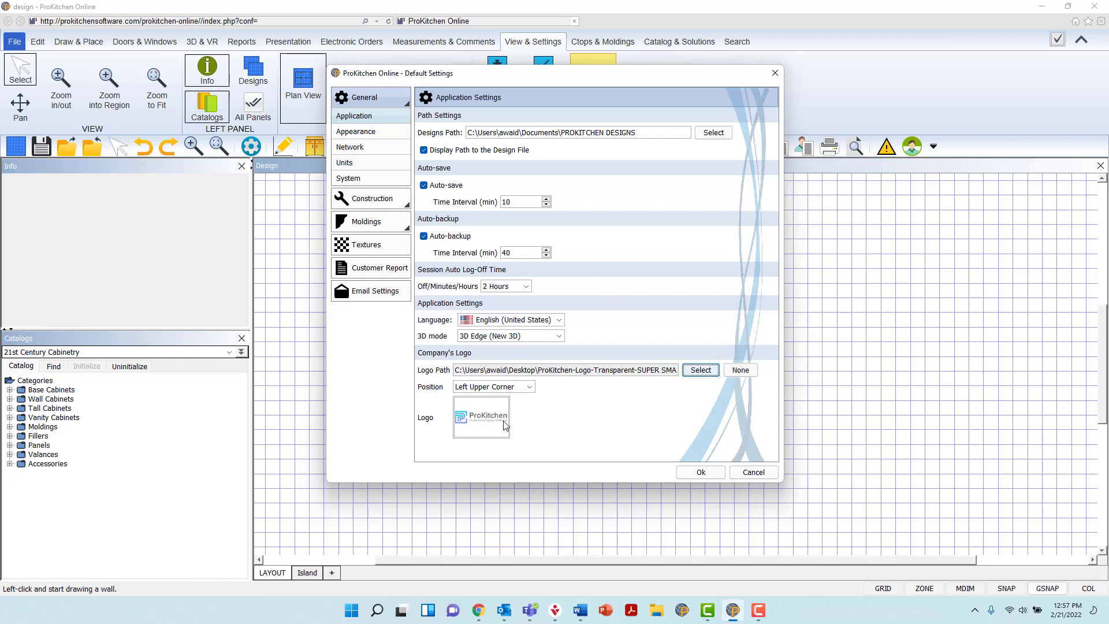
{"action": "left_click", "coordinate": [521, 390]}
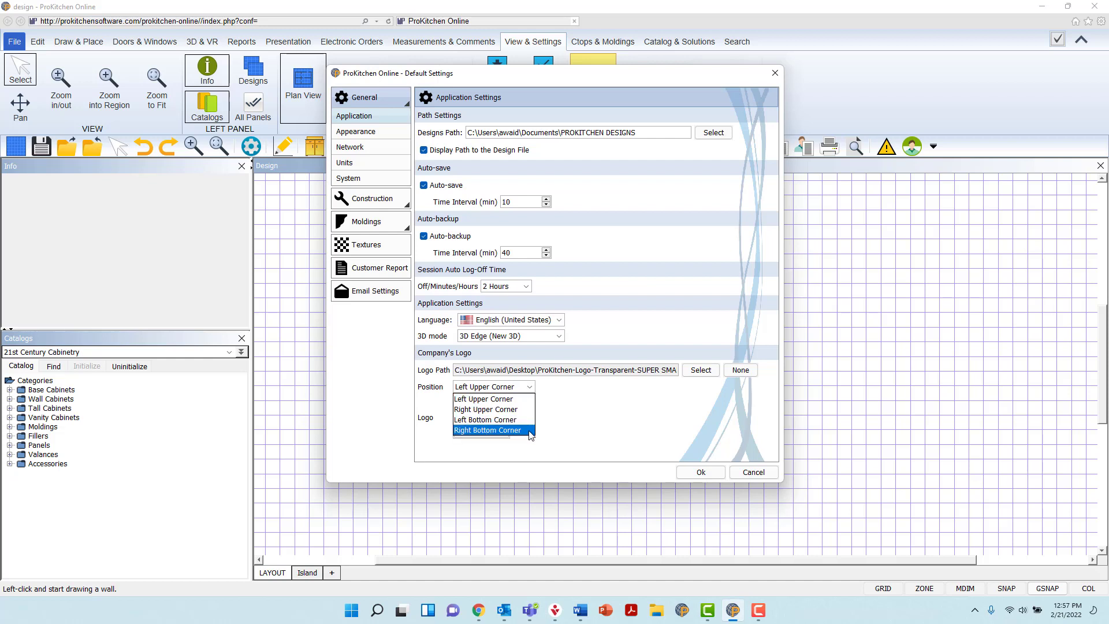
{"action": "left_click", "coordinate": [562, 424]}
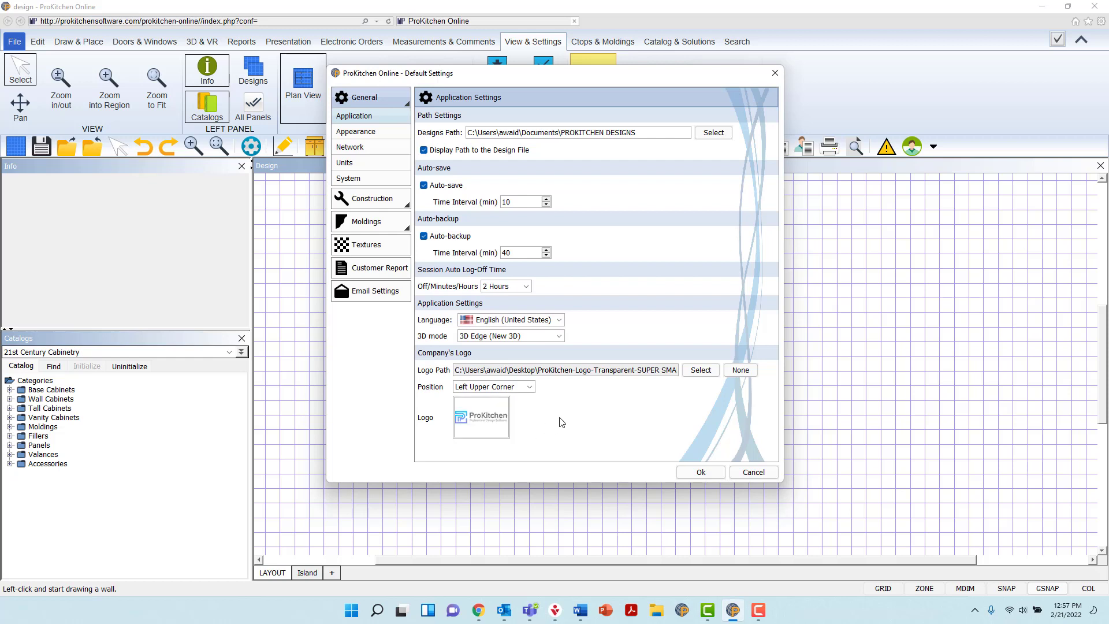
Look over the appearance settings and choose Standard for both the application appearance and the dialog style
{"action": "left_click", "coordinate": [394, 134]}
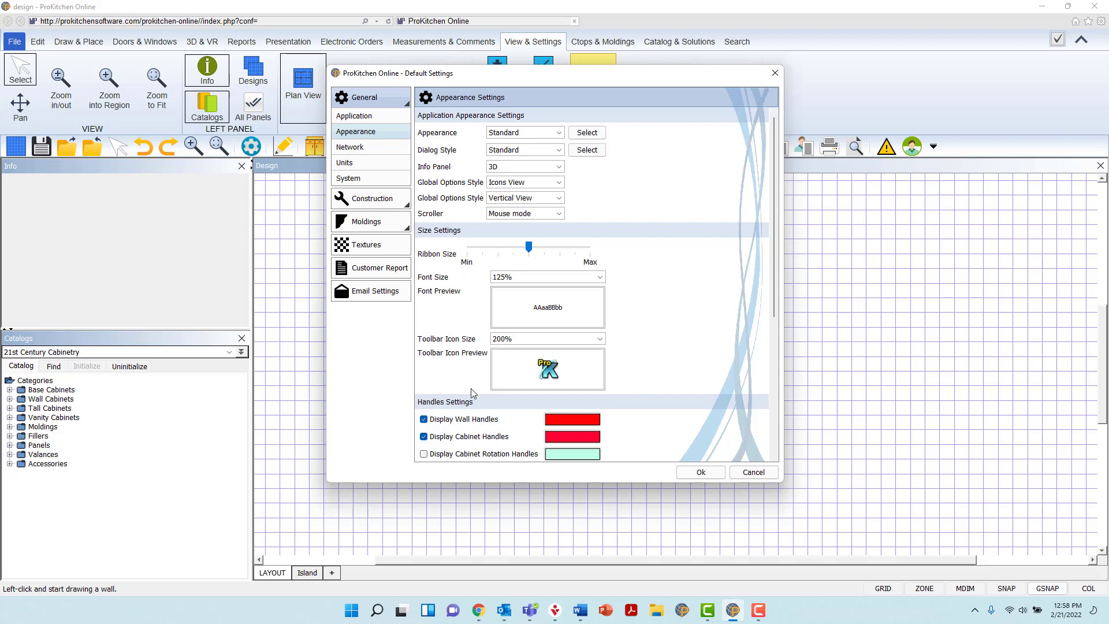
{"action": "scroll", "coordinate": [474, 399], "scroll_direction": "down", "scroll_amount": 3}
{"action": "scroll", "coordinate": [473, 403], "scroll_direction": "down", "scroll_amount": 4}
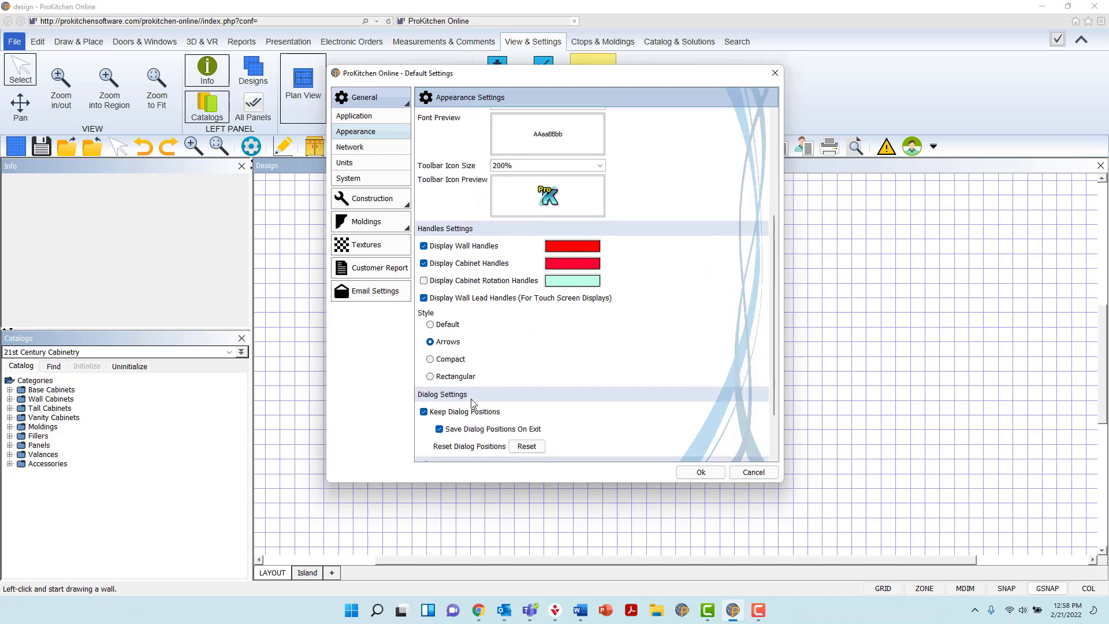
{"action": "scroll", "coordinate": [470, 399], "scroll_direction": "up", "scroll_amount": 7}
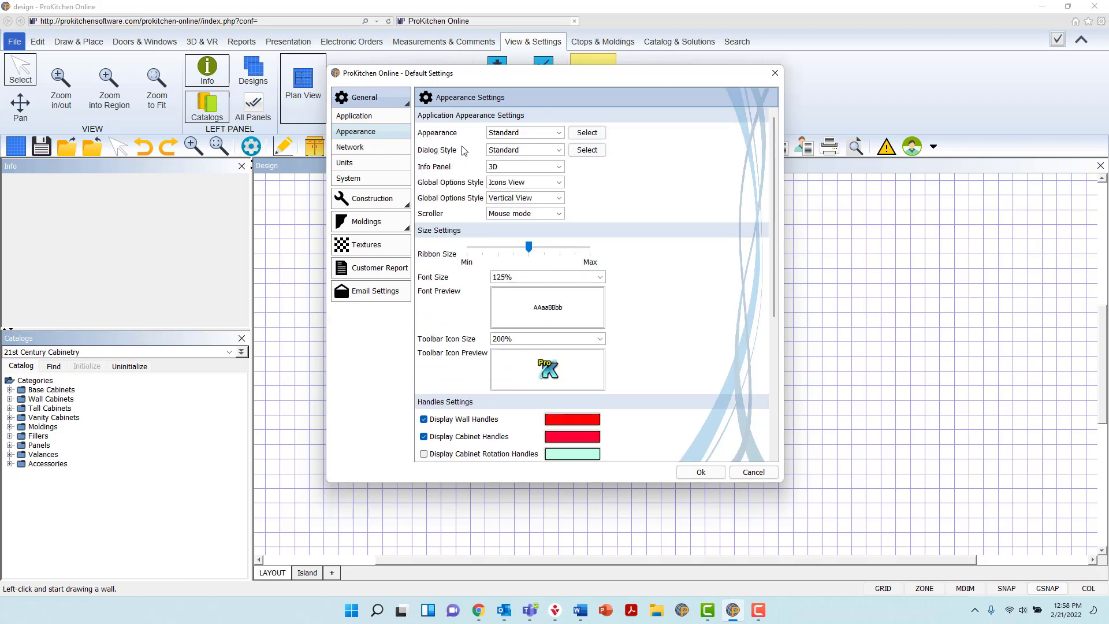
{"action": "left_click", "coordinate": [555, 136]}
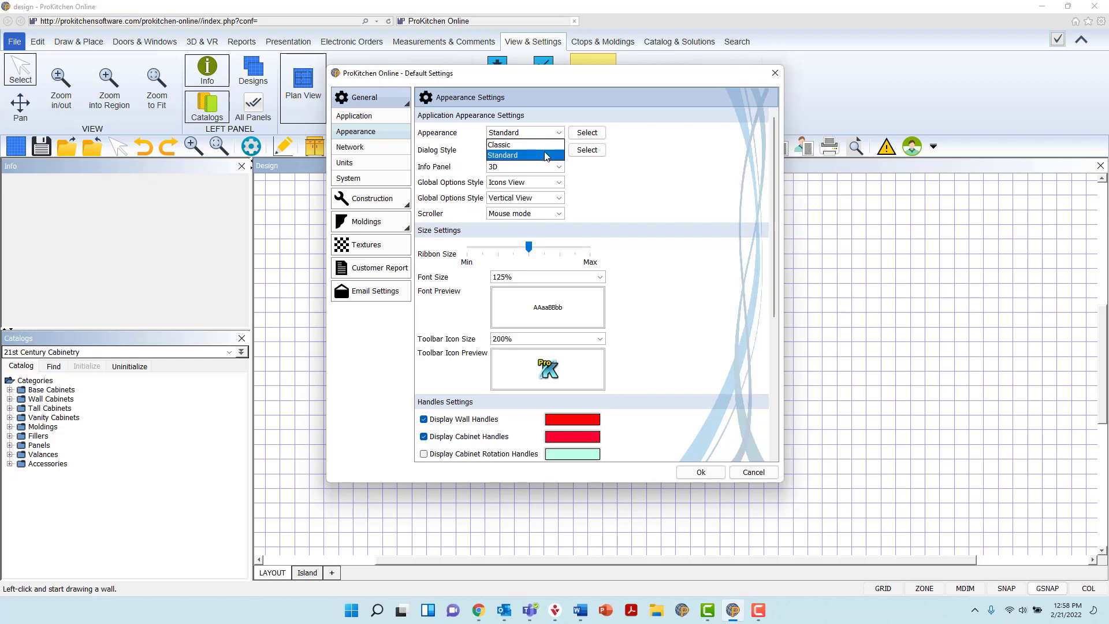
{"action": "left_click", "coordinate": [546, 155]}
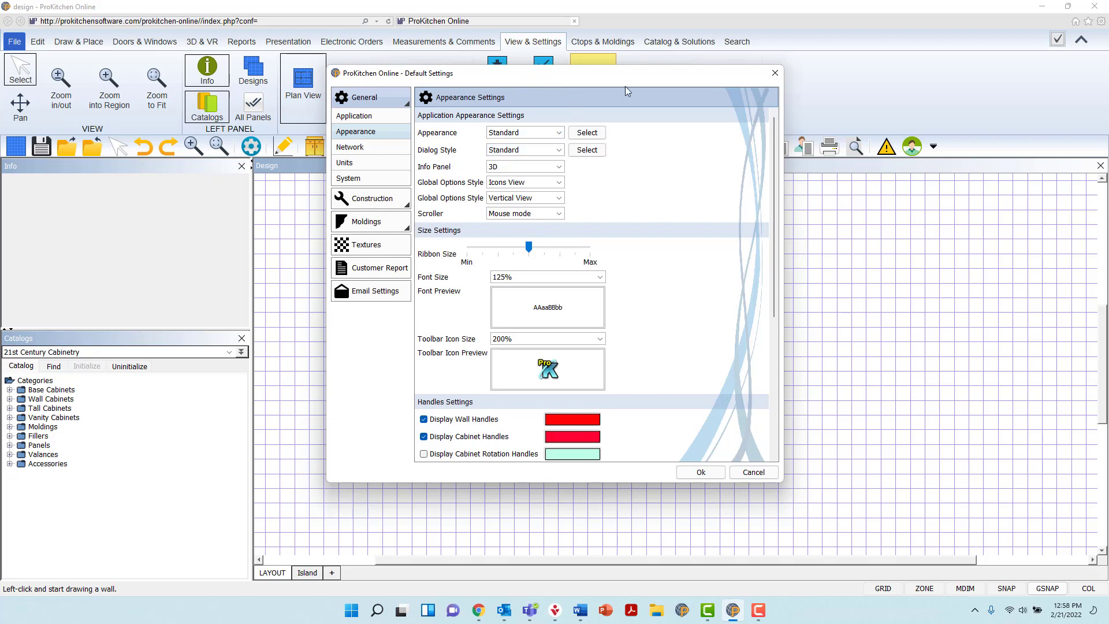
{"action": "left_click", "coordinate": [541, 151]}
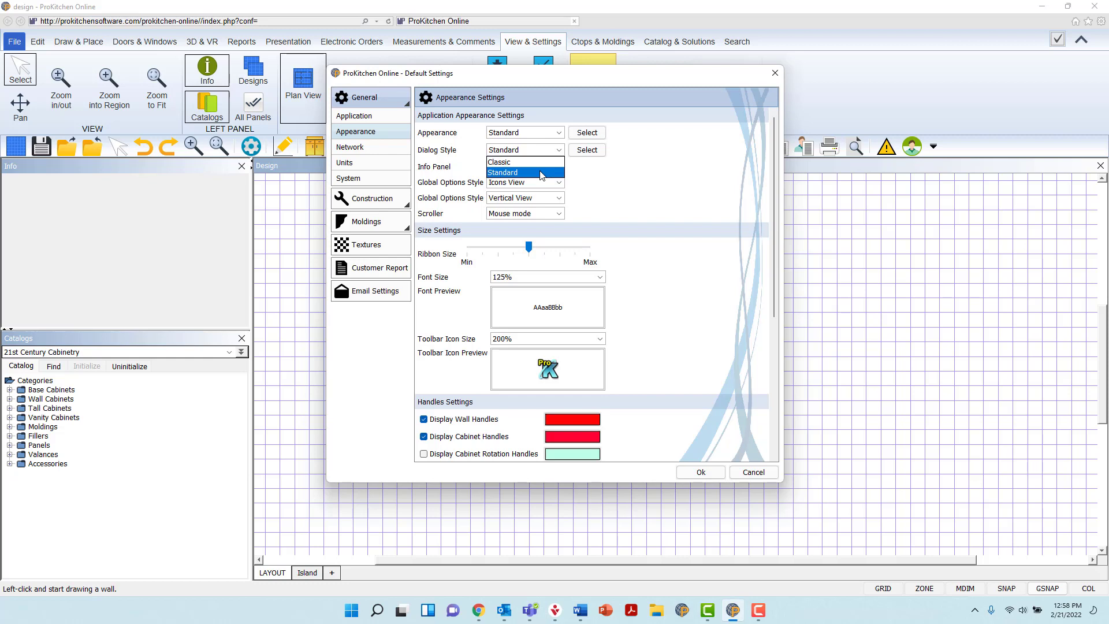
{"action": "left_click", "coordinate": [542, 173]}
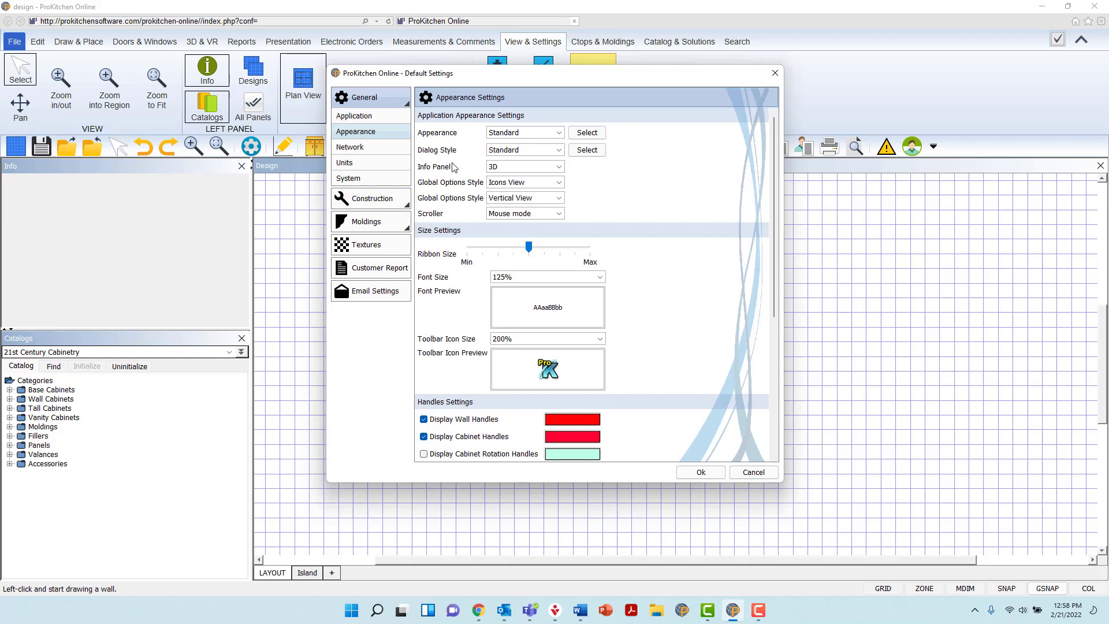
Set the info panel display to 3D and the first Global Options Style to Icons View
{"action": "left_click", "coordinate": [540, 166]}
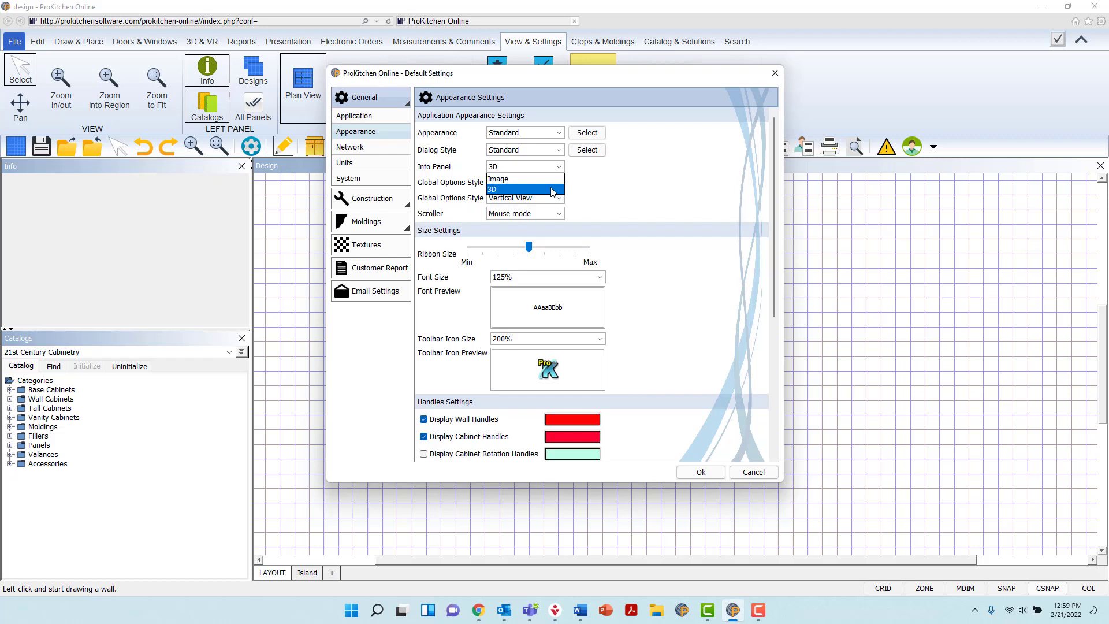
{"action": "left_click", "coordinate": [553, 190]}
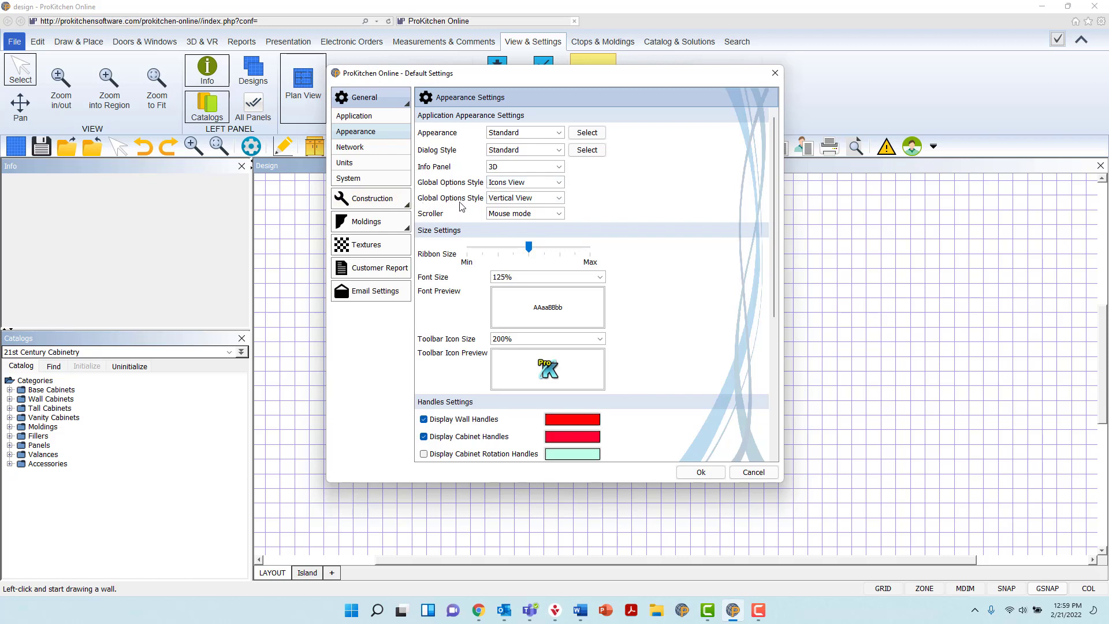
{"action": "left_click", "coordinate": [561, 184]}
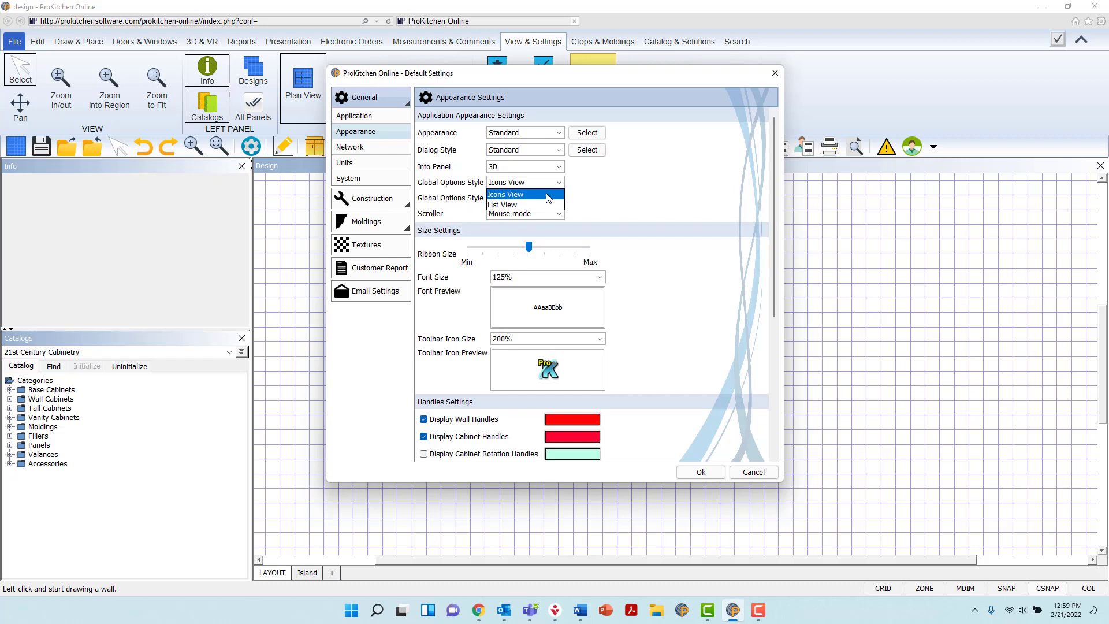
{"action": "left_click", "coordinate": [548, 197]}
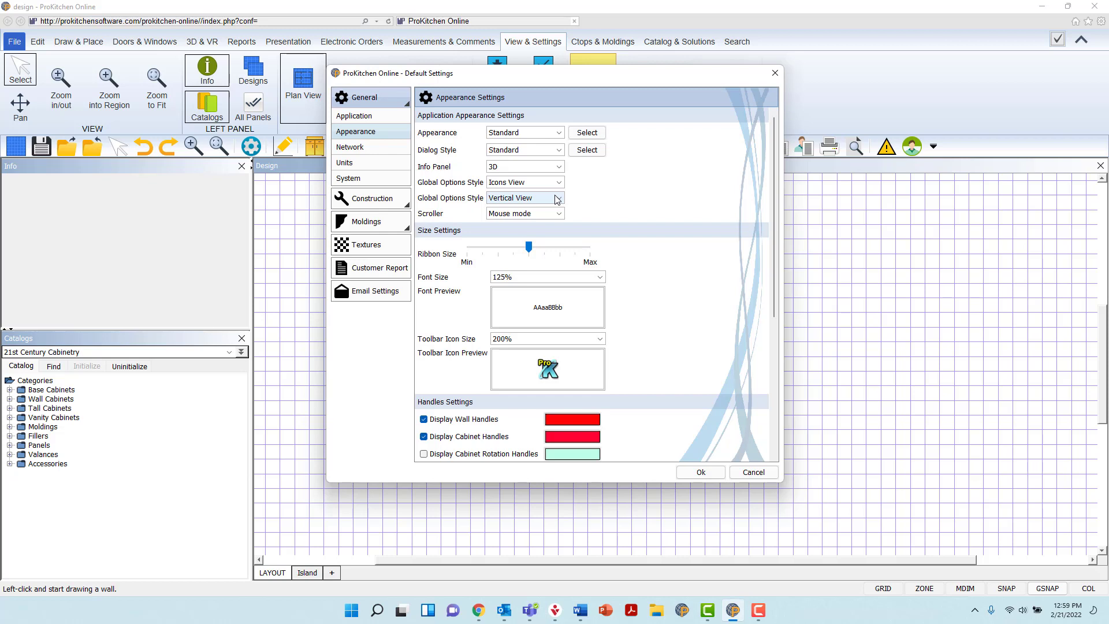
Set the second Global Options Style to Horizontal View and the scroller to Mouse mode
{"action": "left_click", "coordinate": [558, 198]}
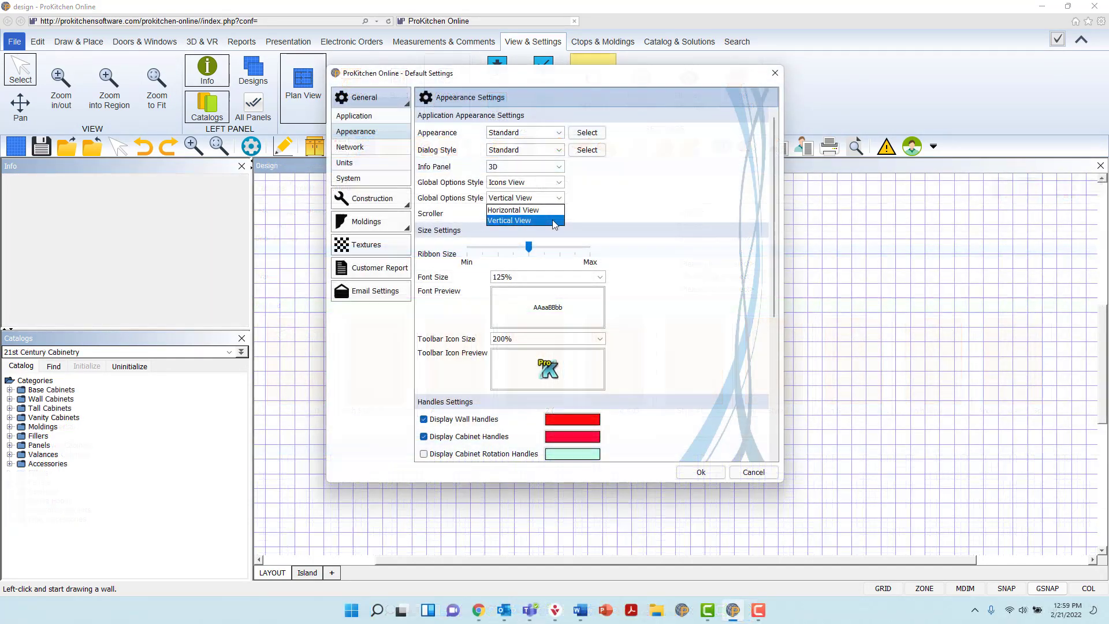
{"action": "left_click", "coordinate": [520, 220]}
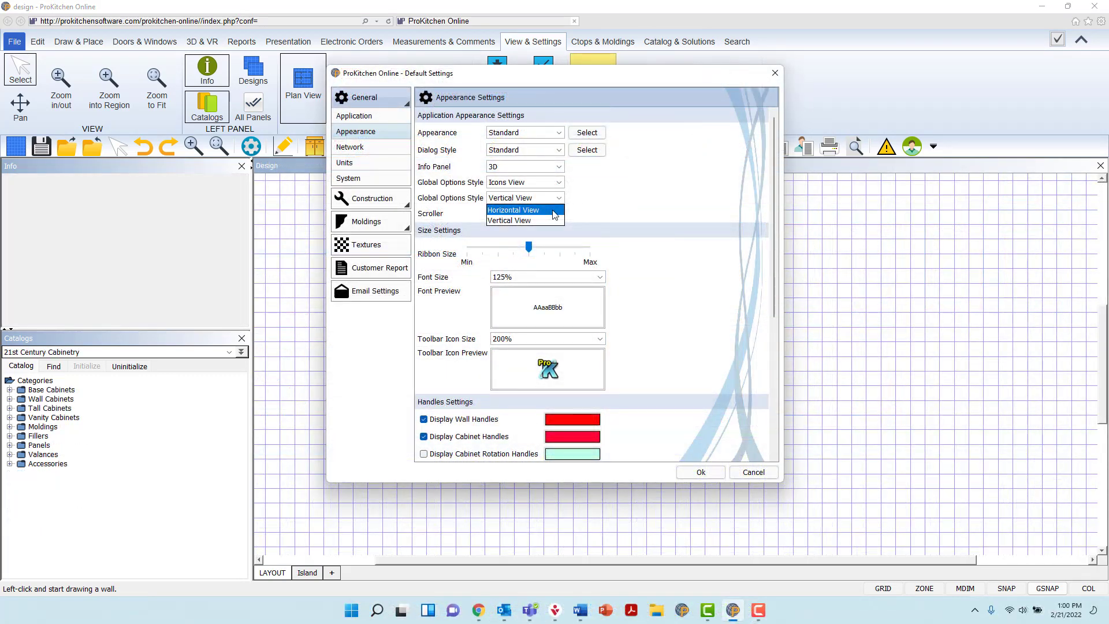
{"action": "left_click", "coordinate": [553, 210]}
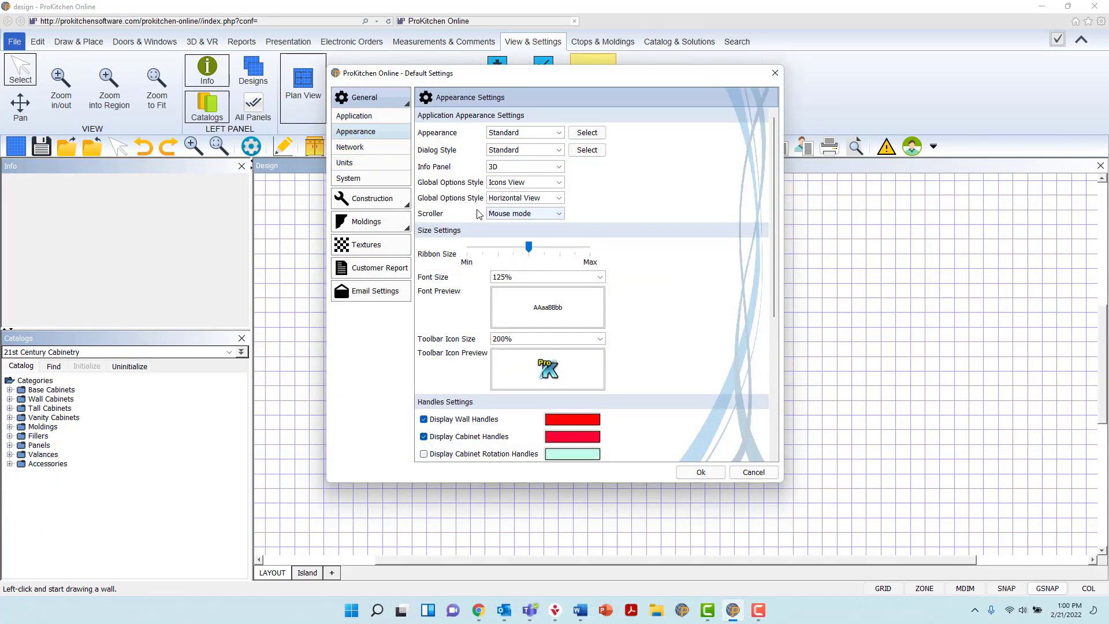
{"action": "left_click", "coordinate": [553, 214]}
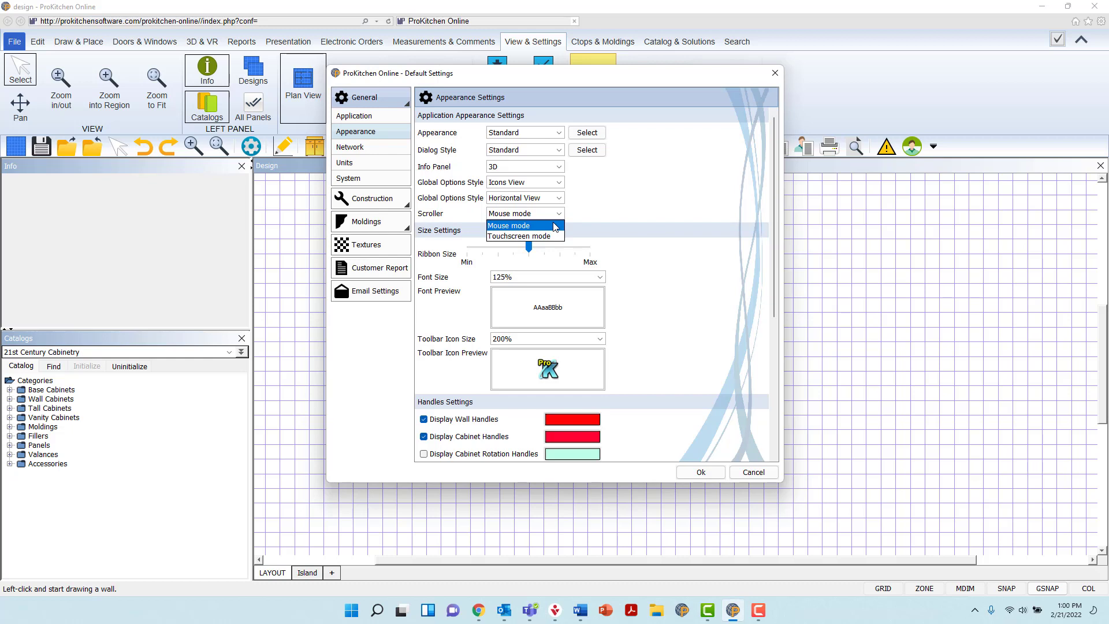
{"action": "left_click", "coordinate": [554, 227]}
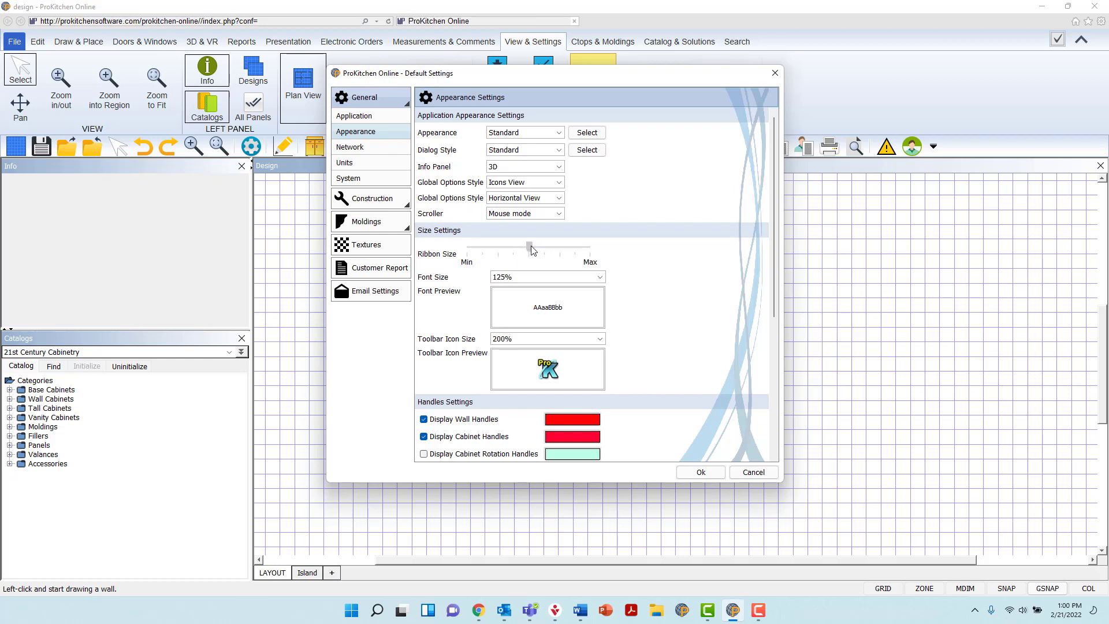
Try the ribbon size at its minimum and maximum, and bring it back to the middle of the range
{"action": "left_click_drag", "start_coordinate": [532, 251], "coordinate": [467, 266]}
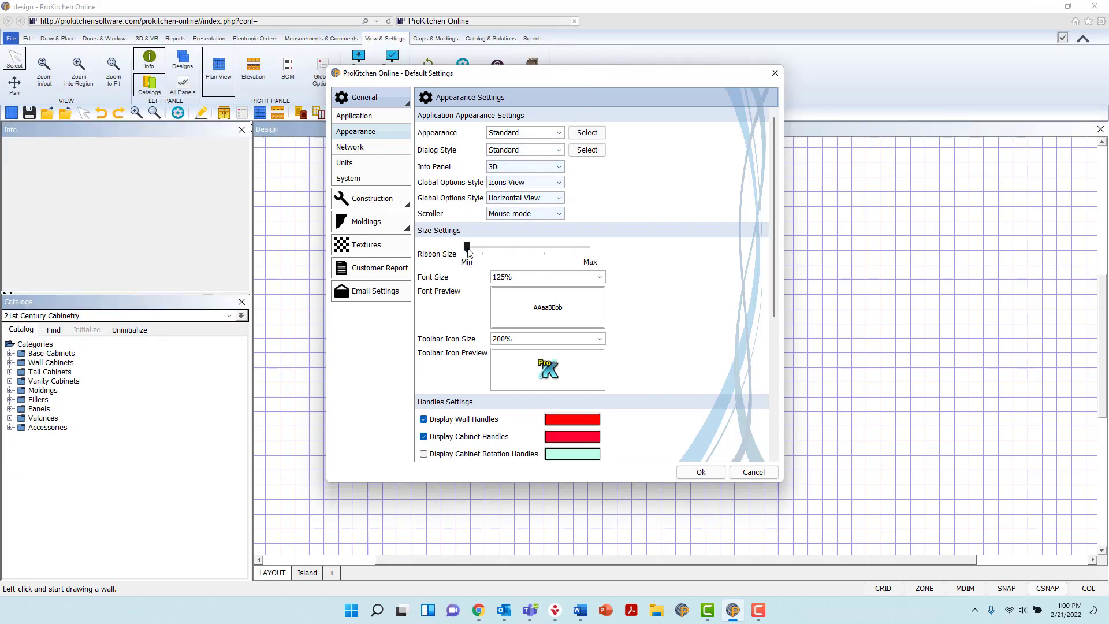
{"action": "left_click_drag", "start_coordinate": [467, 247], "coordinate": [590, 248]}
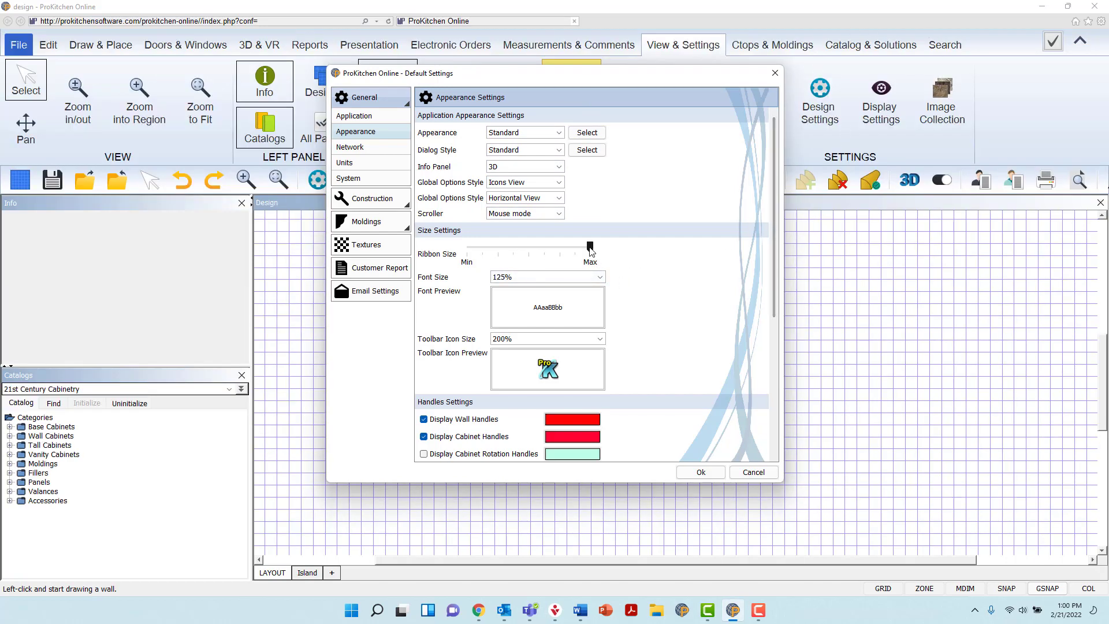
{"action": "left_click_drag", "start_coordinate": [590, 249], "coordinate": [529, 256]}
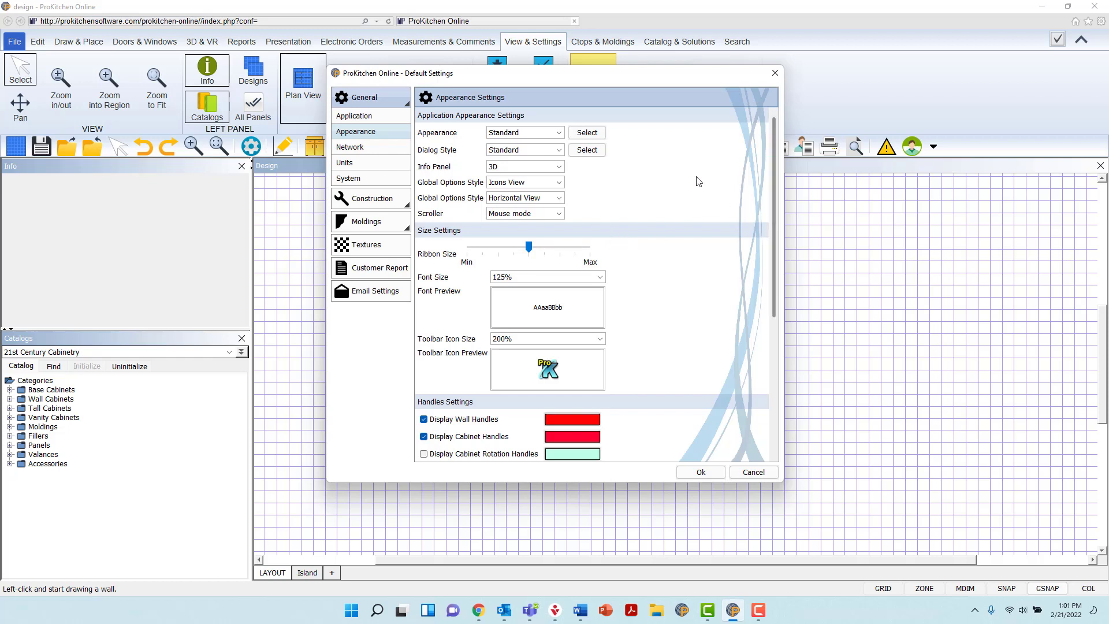
{"action": "mouse_move", "coordinate": [528, 247]}
{"action": "left_mouse_down"}
{"action": "mouse_move", "coordinate": [466, 247]}
{"action": "mouse_move", "coordinate": [591, 251]}
{"action": "mouse_move", "coordinate": [531, 260]}
{"action": "left_mouse_up"}
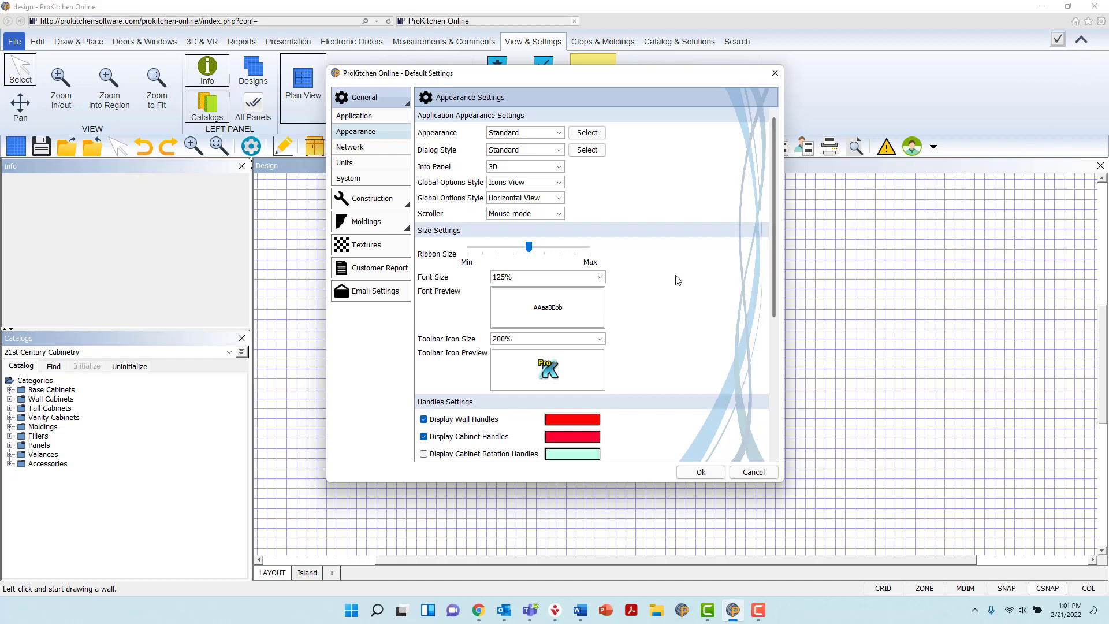
Try font sizes of 75% and 200% in the preview and bring the font size back to 125%
{"action": "left_click", "coordinate": [601, 279]}
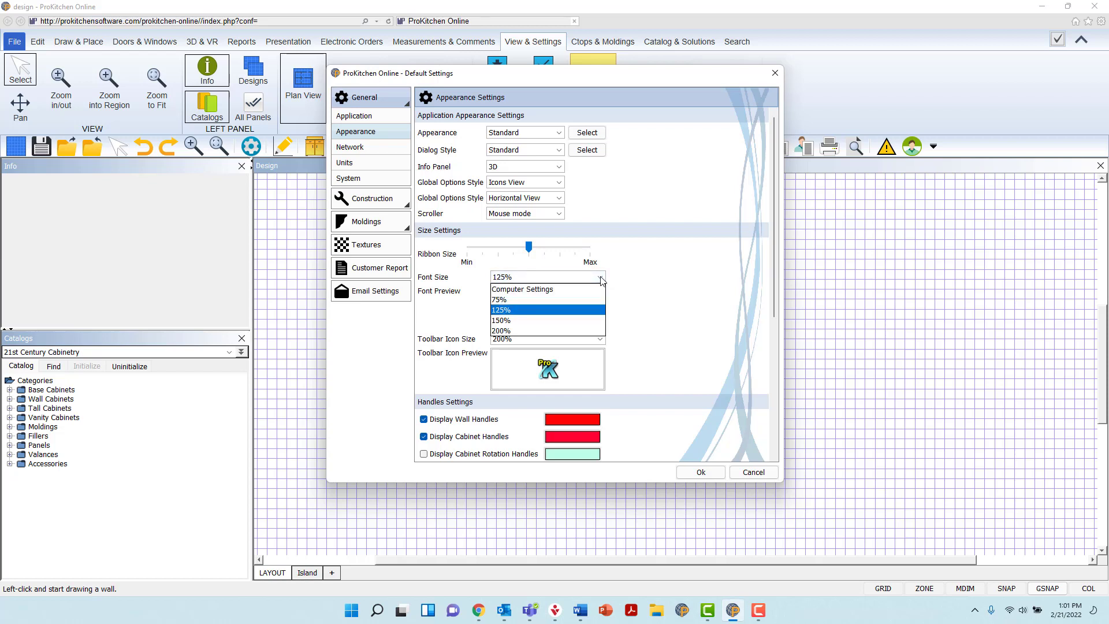
{"action": "left_click", "coordinate": [575, 305]}
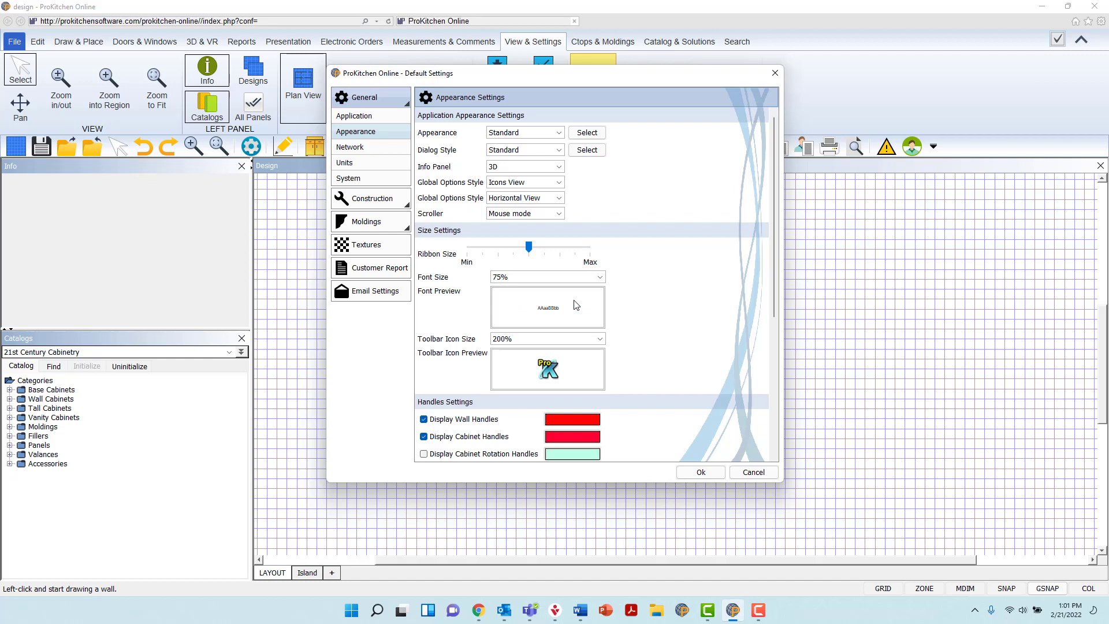
{"action": "left_click", "coordinate": [602, 277]}
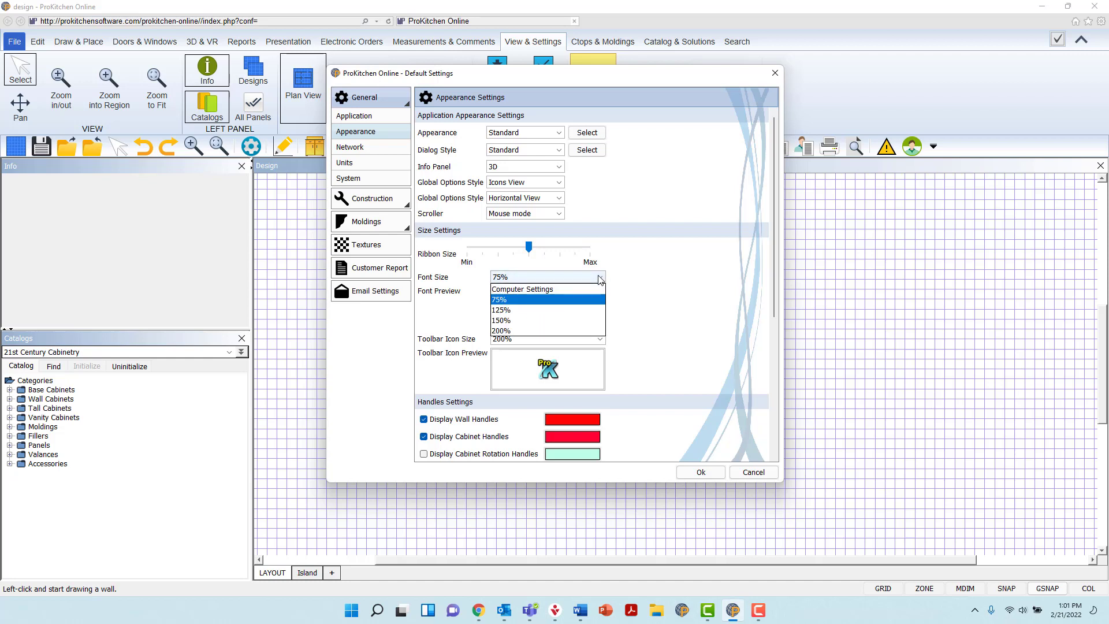
{"action": "left_click", "coordinate": [589, 332]}
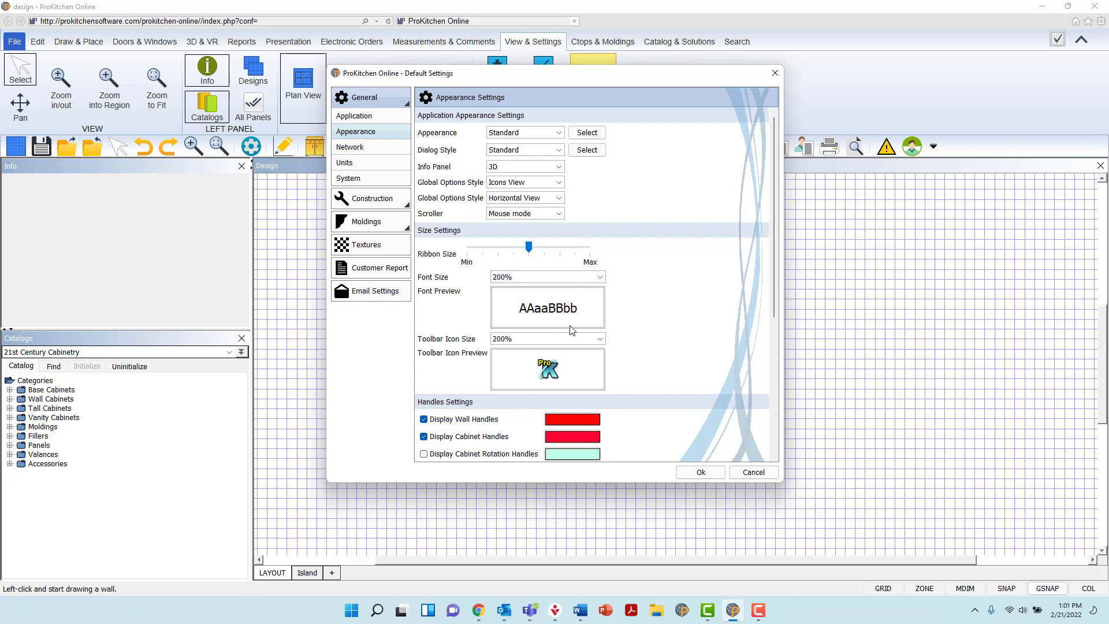
{"action": "left_click", "coordinate": [592, 276]}
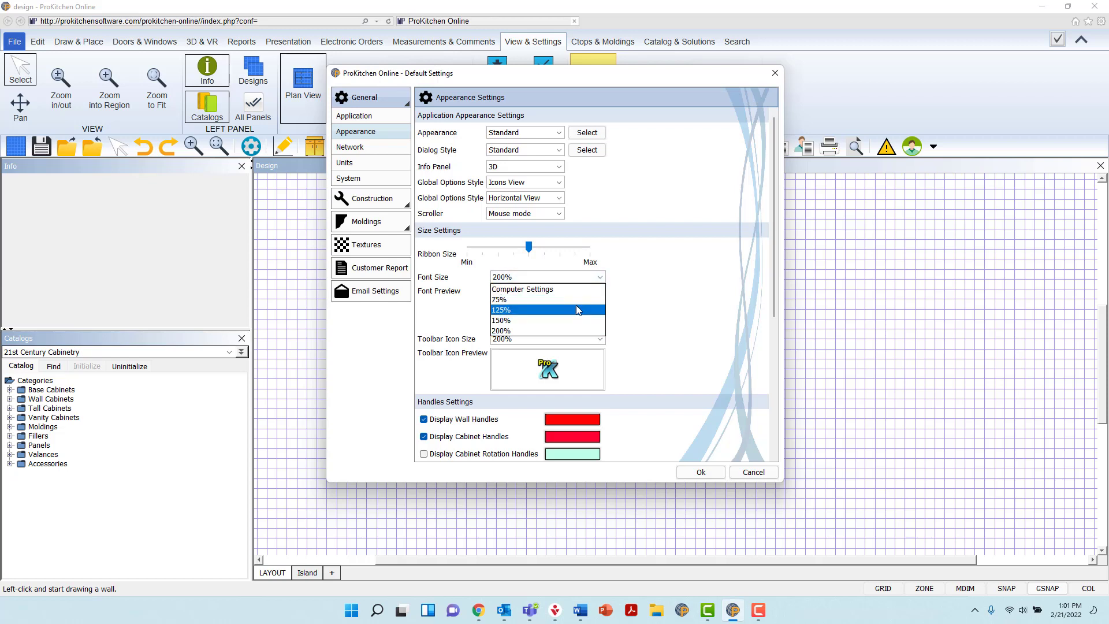
{"action": "left_click", "coordinate": [580, 309]}
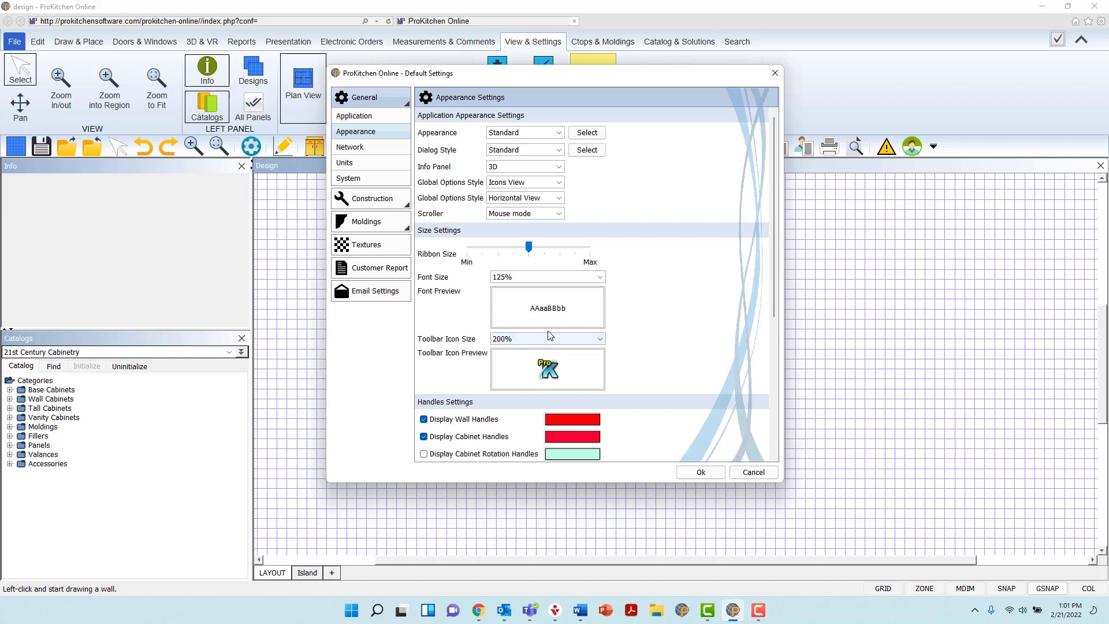
Check the available toolbar icon sizes and choose 200%
{"action": "left_click", "coordinate": [601, 340]}
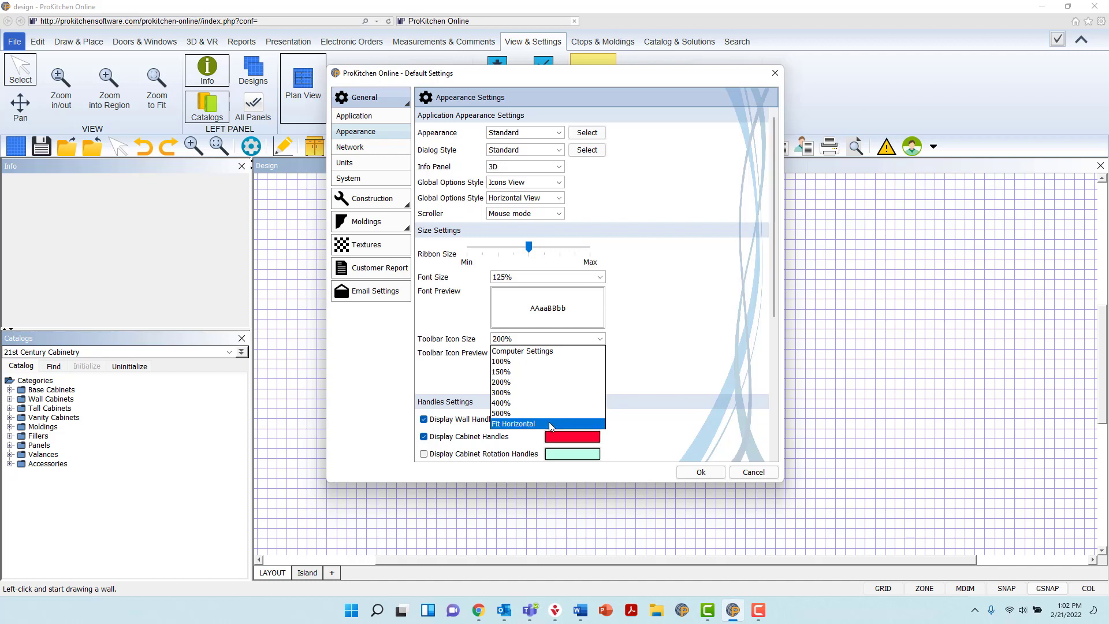
{"action": "left_click", "coordinate": [535, 385]}
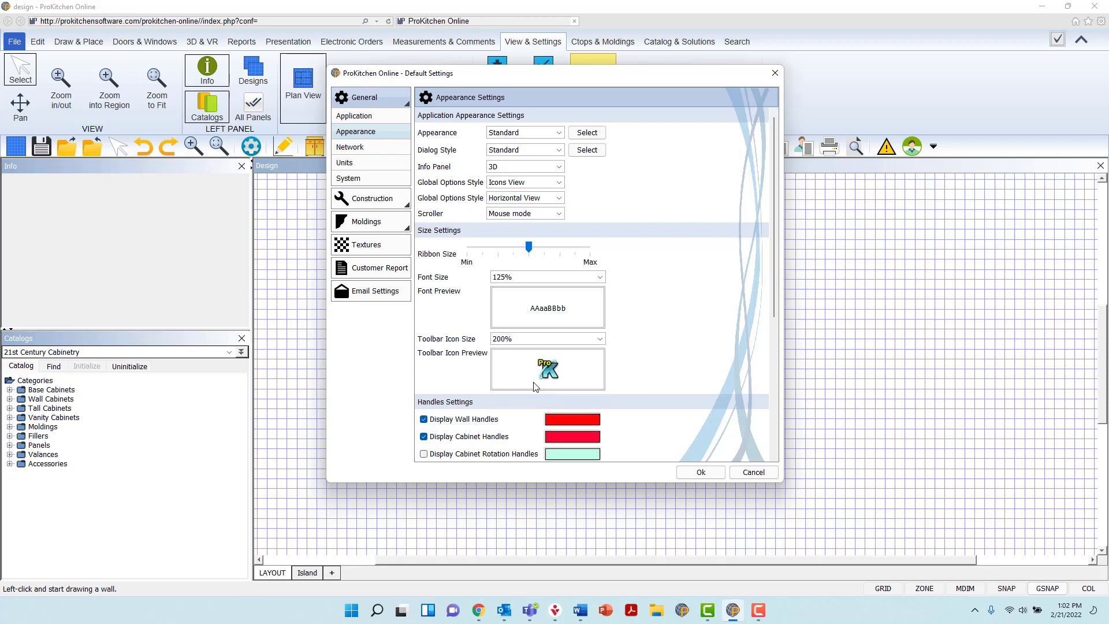
{"action": "scroll", "coordinate": [535, 386], "scroll_direction": "down", "scroll_amount": 3}
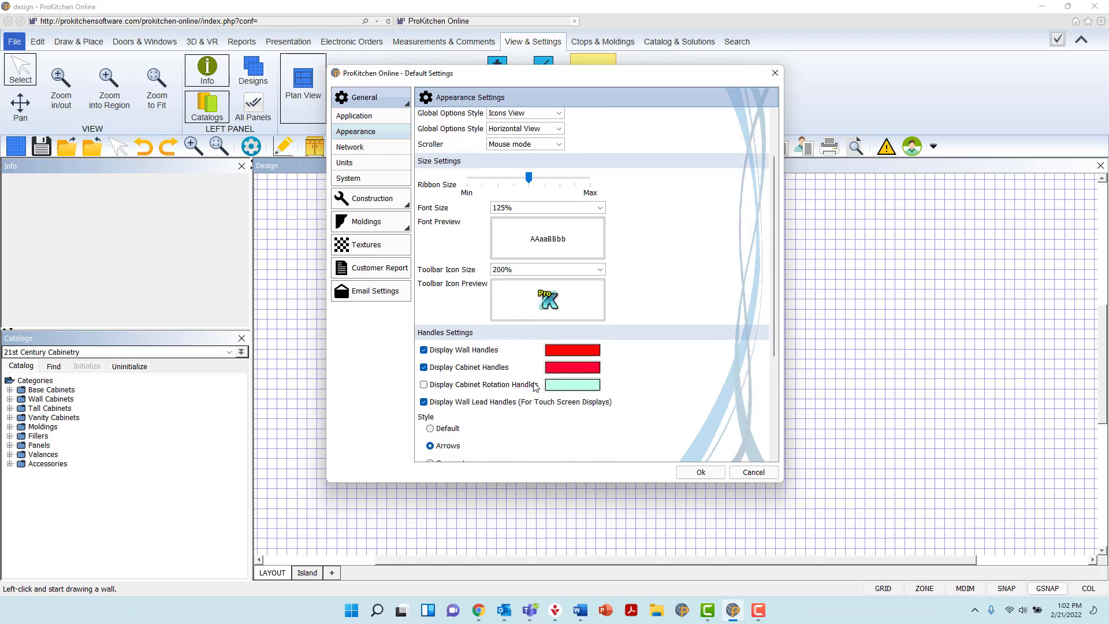
Toggle the display of wall handles, leaving it enabled, and set the wall handle color to cyan
{"action": "scroll", "coordinate": [535, 385], "scroll_direction": "down", "scroll_amount": 1}
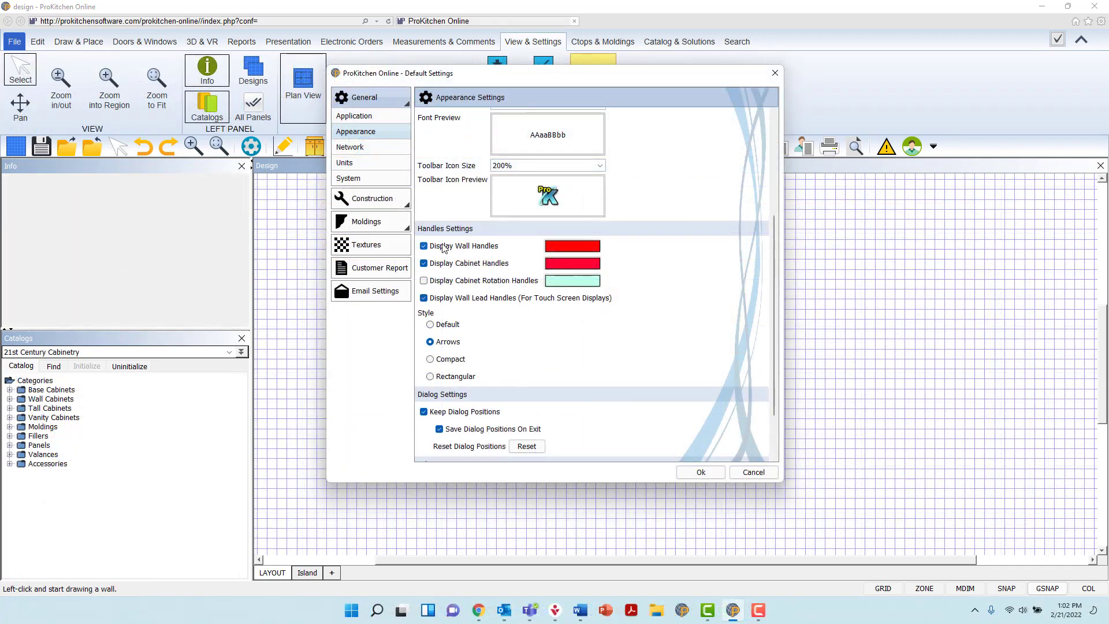
{"action": "left_click", "coordinate": [425, 246]}
{"action": "left_click", "coordinate": [424, 246]}
{"action": "left_click", "coordinate": [426, 247]}
{"action": "left_click", "coordinate": [592, 250]}
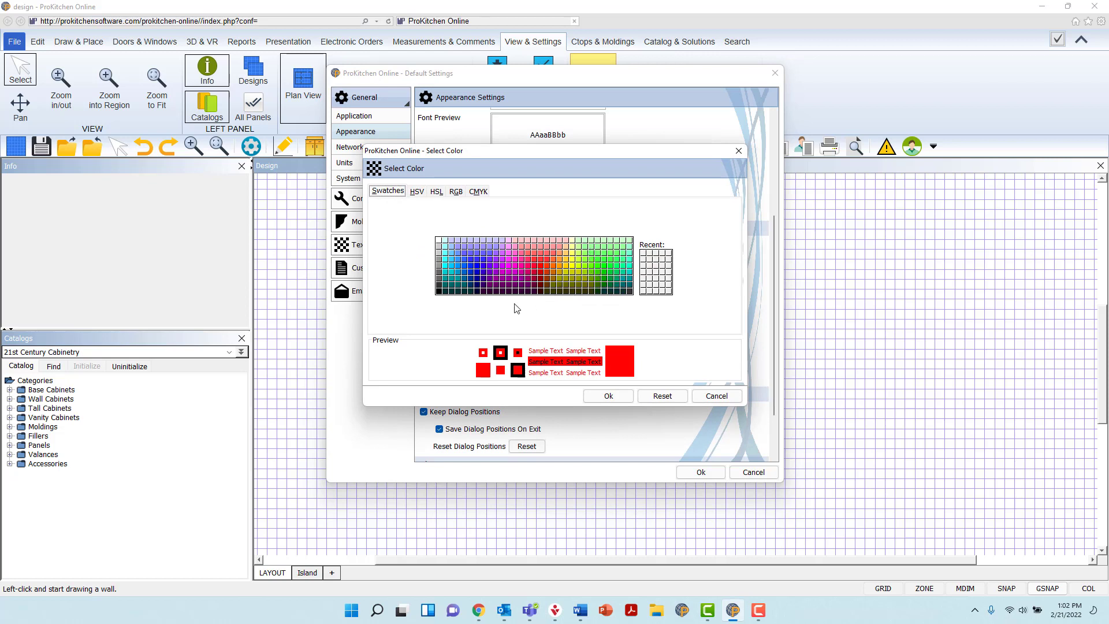
{"action": "left_click", "coordinate": [446, 267]}
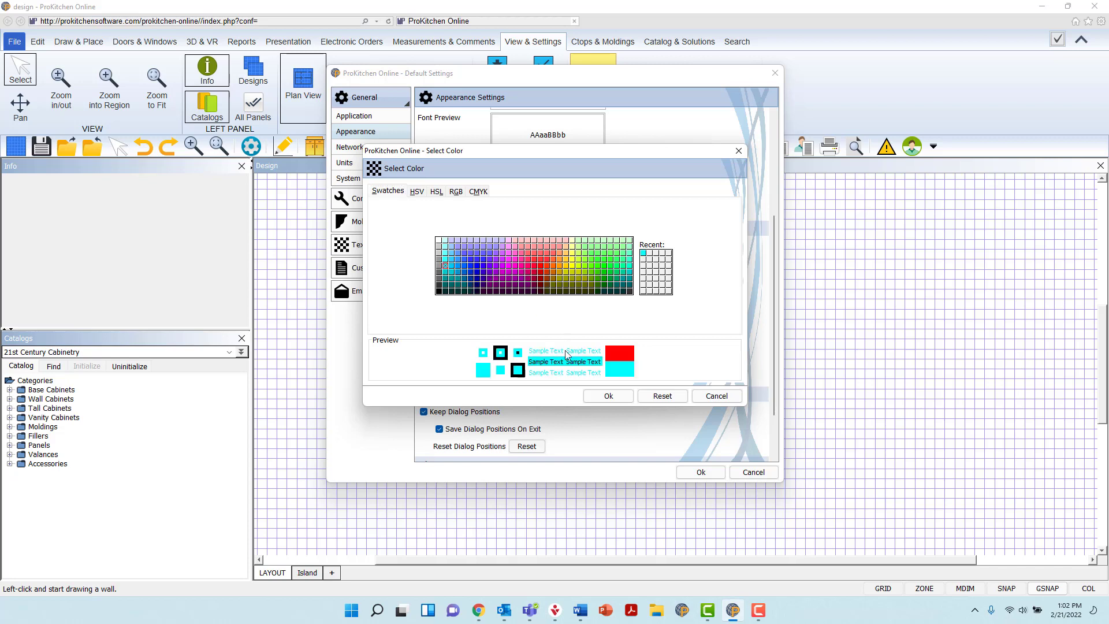
{"action": "left_click", "coordinate": [621, 399]}
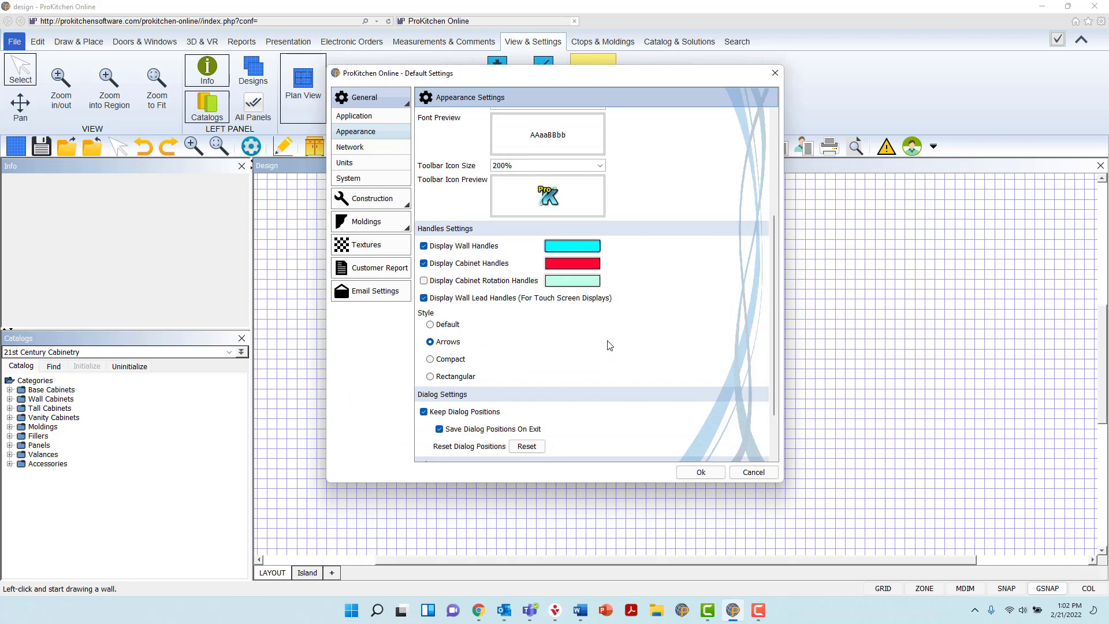
Try cabinet rotation handles and the Default, Compact and Rectangular handle styles, leaving rotation handles off and the style on Arrows
{"action": "left_click", "coordinate": [425, 282]}
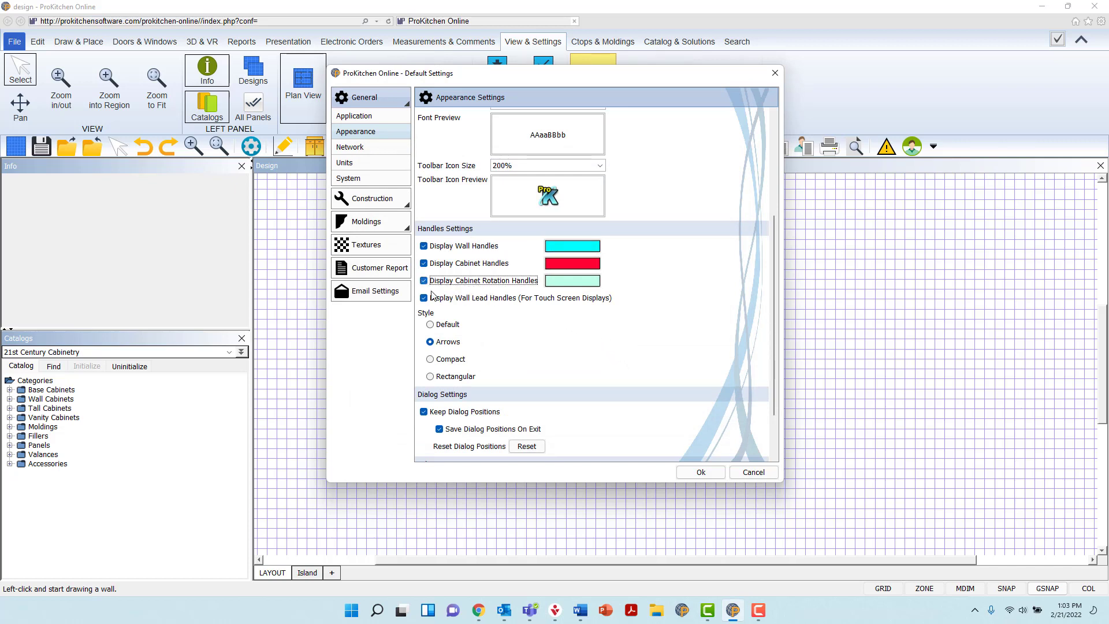
{"action": "left_click", "coordinate": [424, 281]}
{"action": "left_click", "coordinate": [431, 326]}
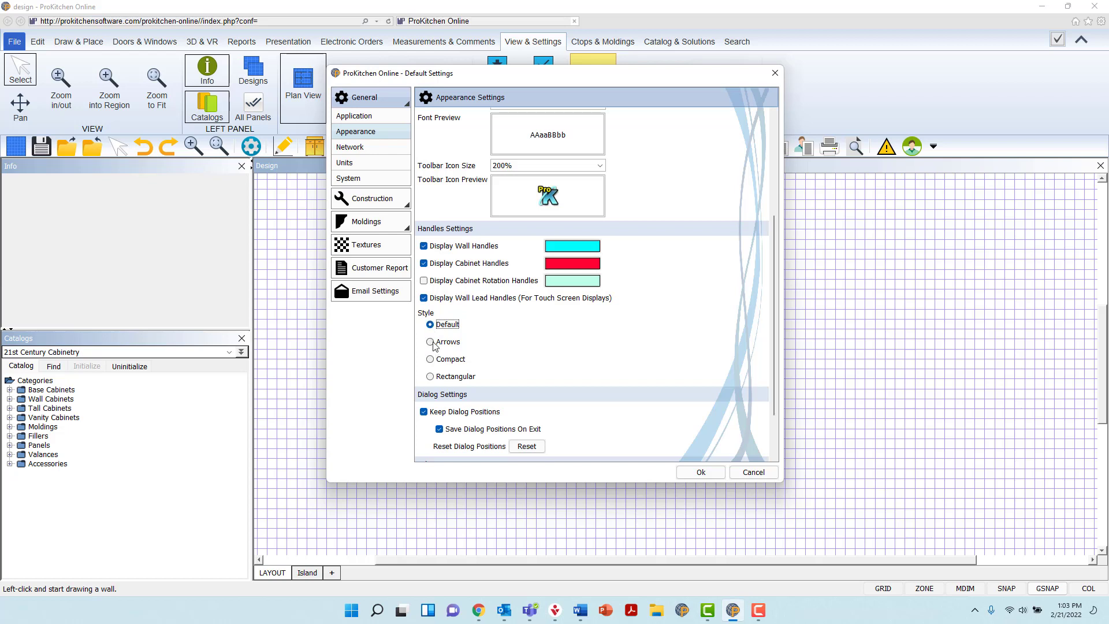
{"action": "left_click", "coordinate": [431, 342]}
{"action": "left_click", "coordinate": [432, 360]}
{"action": "left_click", "coordinate": [431, 377]}
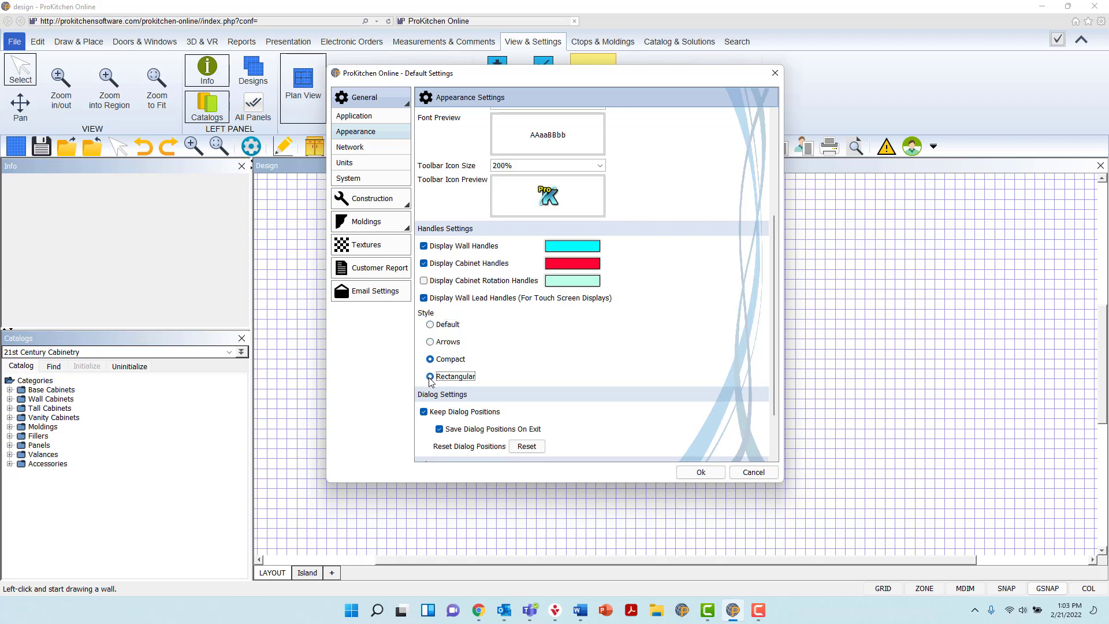
{"action": "left_click", "coordinate": [431, 342]}
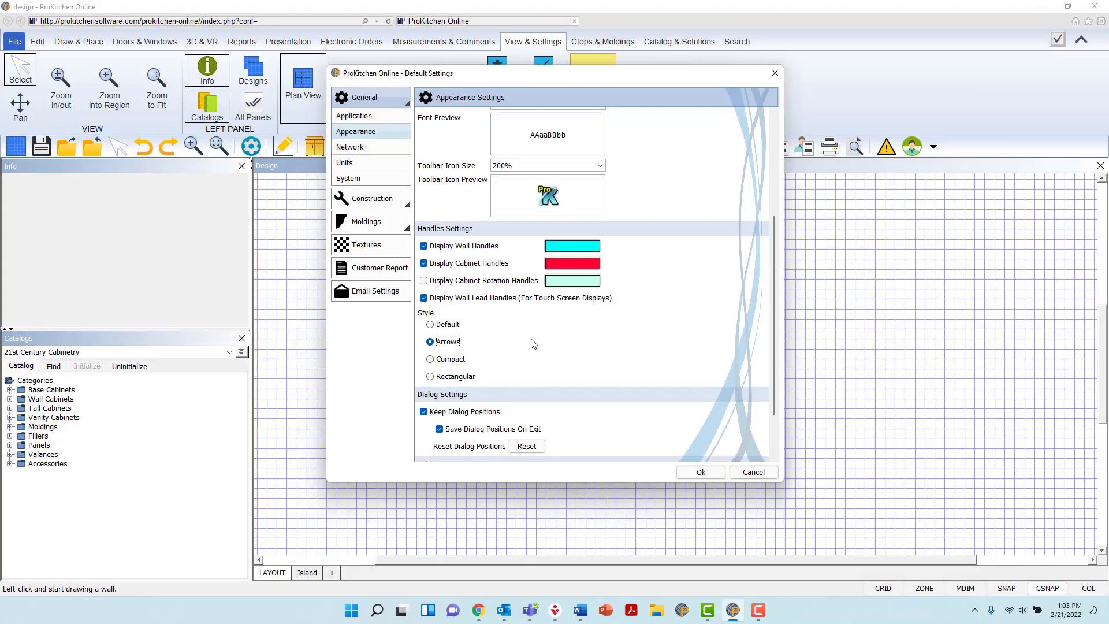
Test the kept dialog position by moving the Default Settings dialog, closing it without saving, and reopening its Appearance settings
{"action": "scroll", "coordinate": [533, 343], "scroll_direction": "down", "scroll_amount": 3}
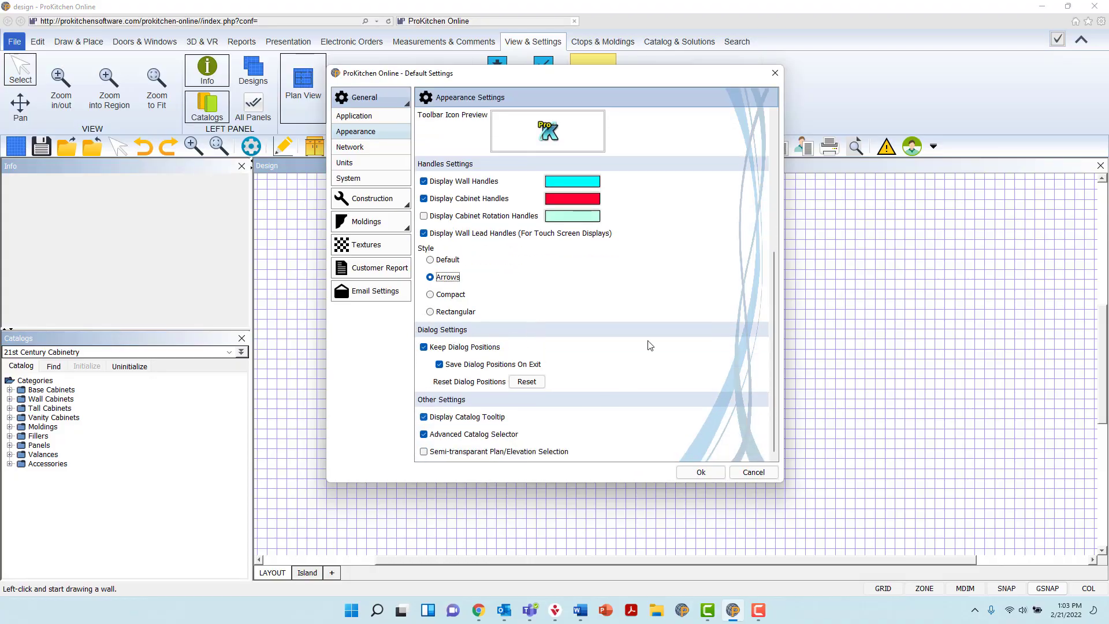
{"action": "left_click_drag", "start_coordinate": [691, 78], "coordinate": [665, 84]}
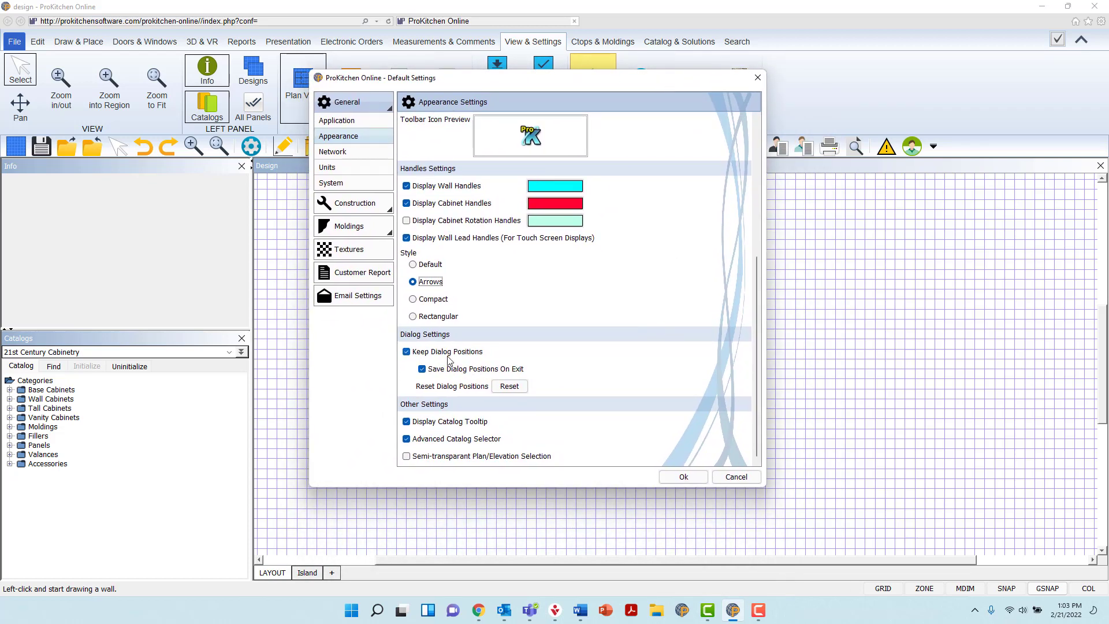
{"action": "left_click_drag", "start_coordinate": [601, 80], "coordinate": [349, 172]}
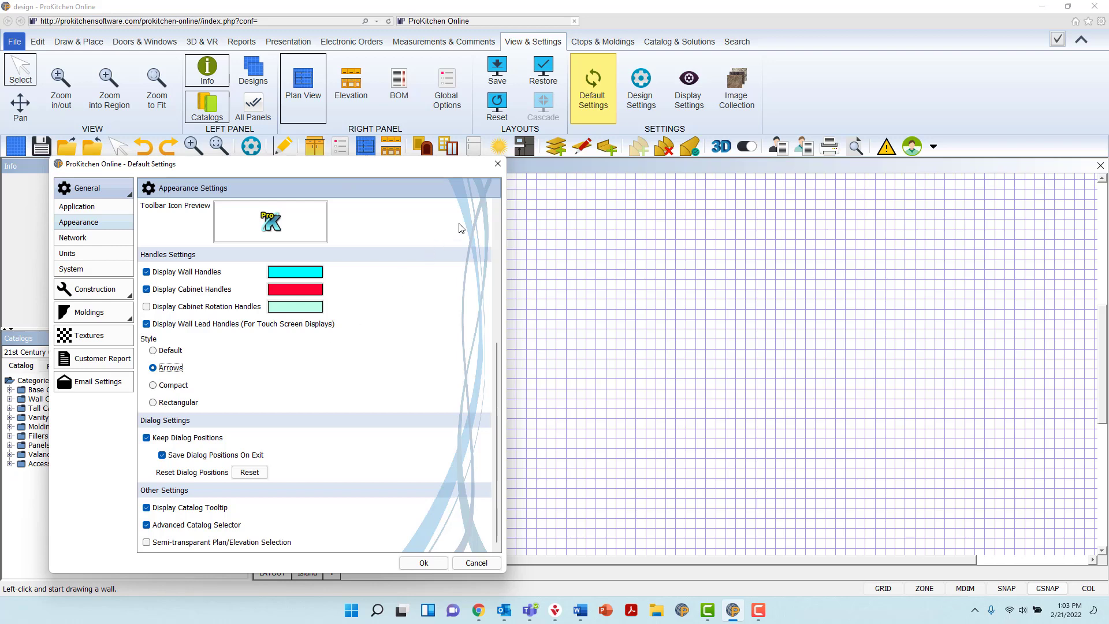
{"action": "left_click", "coordinate": [497, 164]}
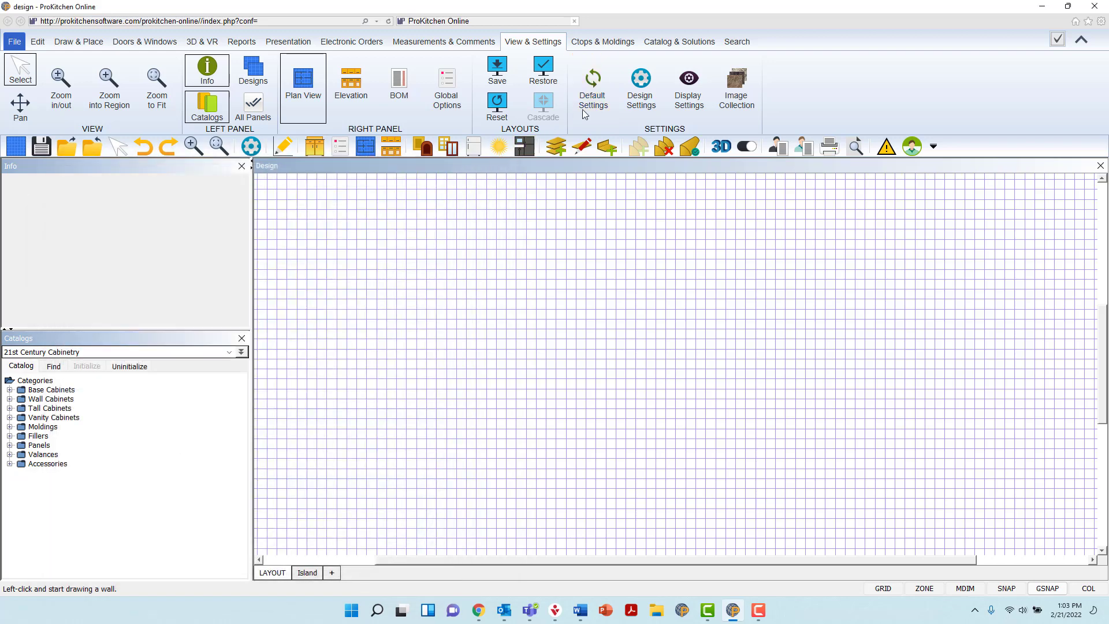
{"action": "left_click", "coordinate": [593, 92]}
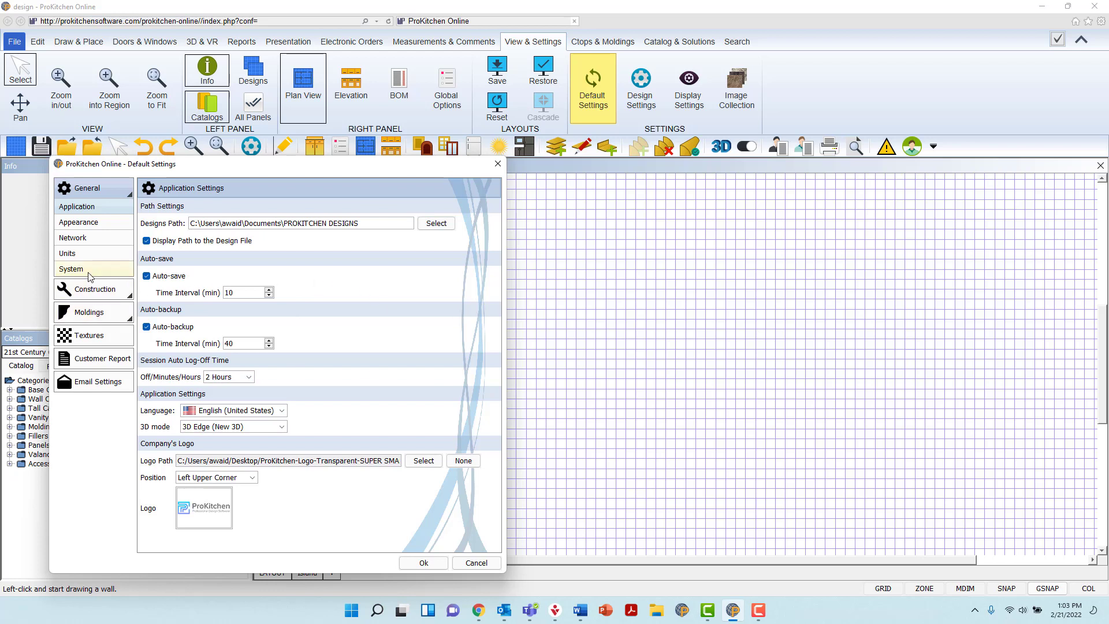
{"action": "left_click", "coordinate": [89, 225]}
{"action": "scroll", "coordinate": [338, 394], "scroll_direction": "down", "scroll_amount": 5}
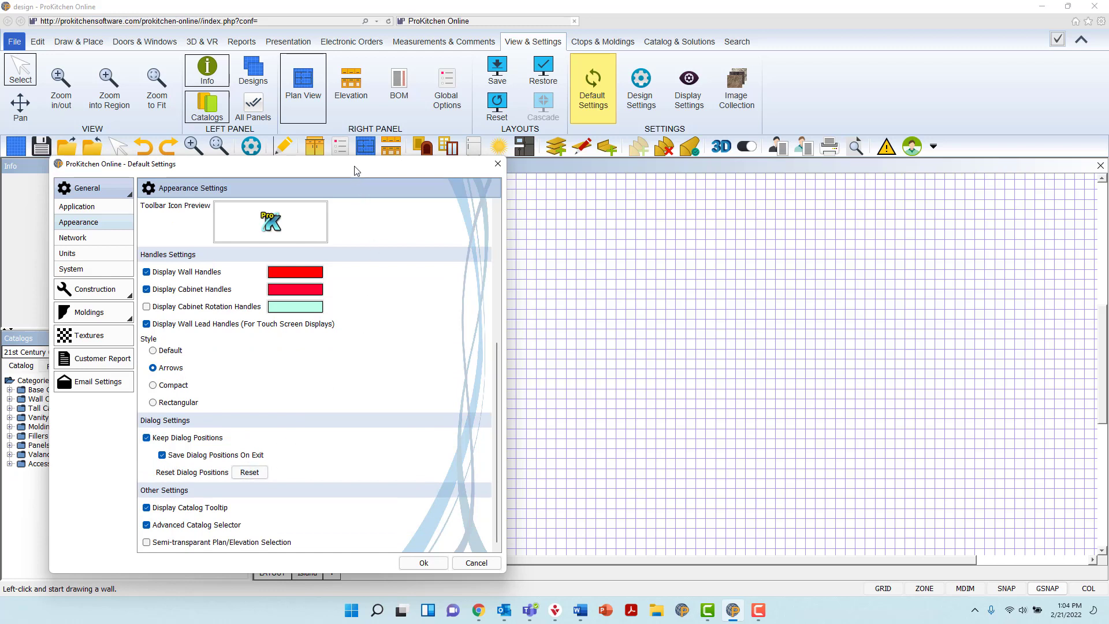
{"action": "left_click_drag", "start_coordinate": [357, 171], "coordinate": [629, 114]}
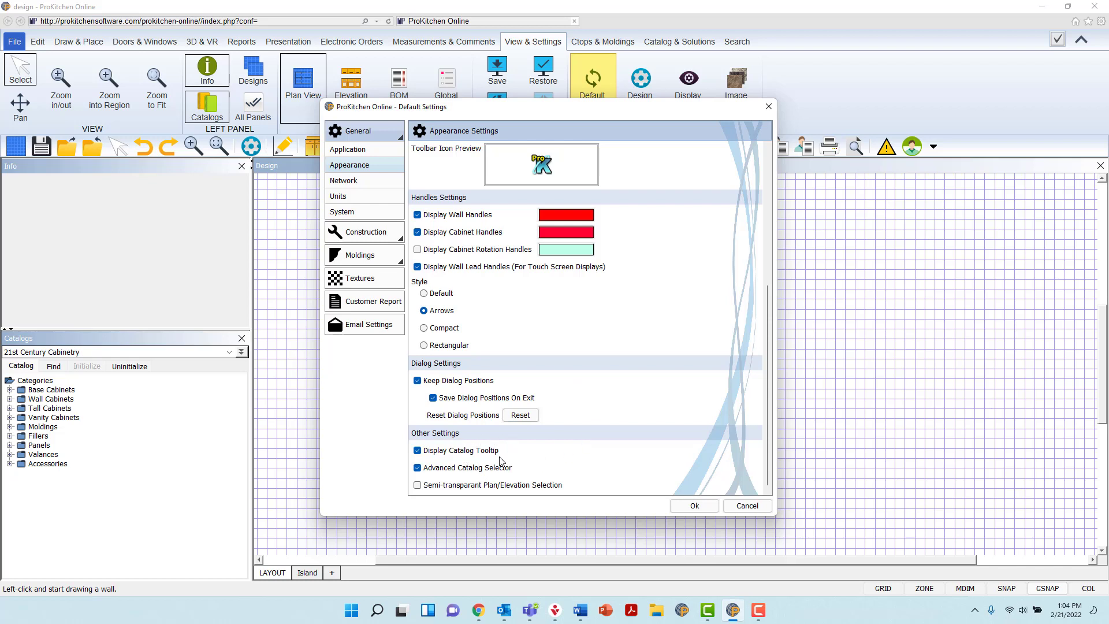
Try the catalog tooltip, Advanced Catalog Selector and semi-transparent selection options, leaving only the first two enabled
{"action": "left_click", "coordinate": [418, 451]}
{"action": "left_click", "coordinate": [418, 468]}
{"action": "left_click", "coordinate": [418, 451]}
{"action": "left_click", "coordinate": [417, 486]}
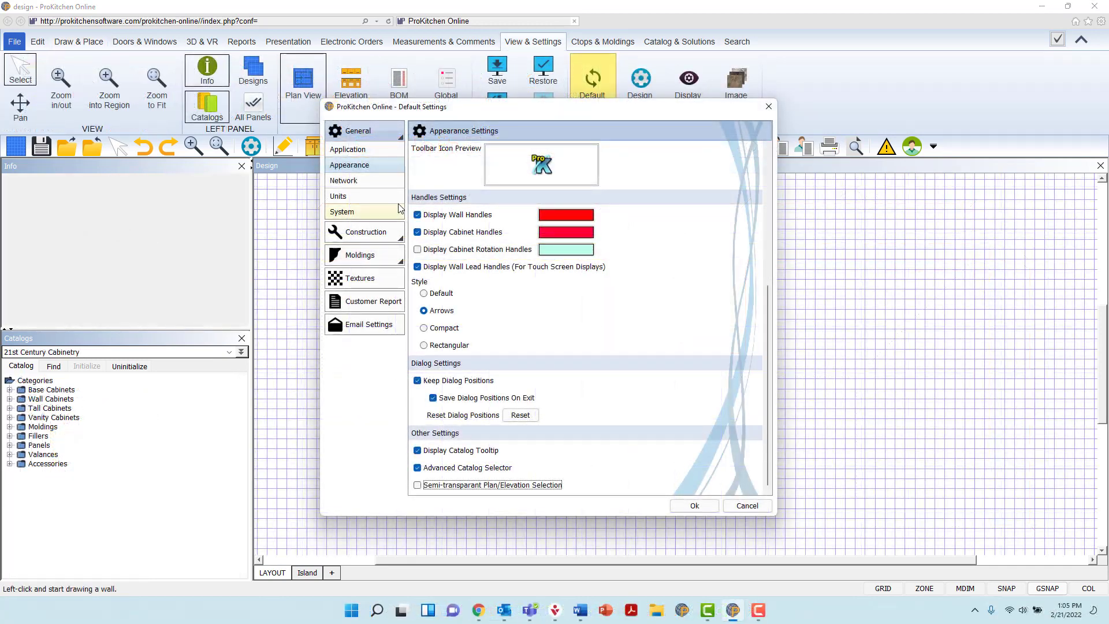
View the Network settings, and try Metric (cm) and Imperial Feet & Inches as units before restoring Imperial Inches (36")
{"action": "left_click", "coordinate": [387, 189]}
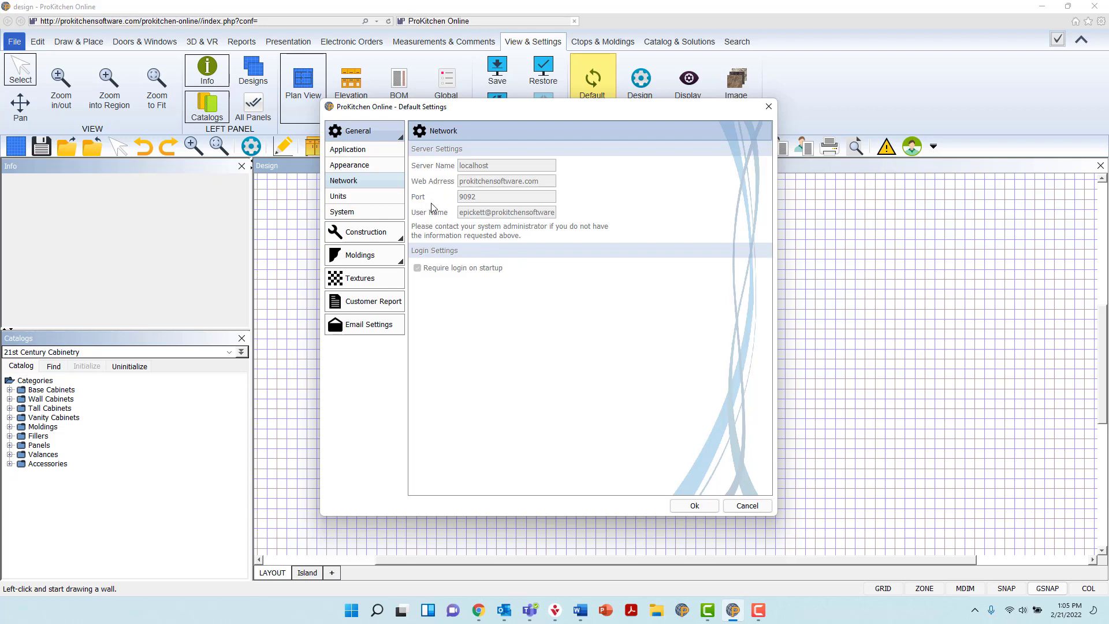
{"action": "left_click", "coordinate": [398, 204]}
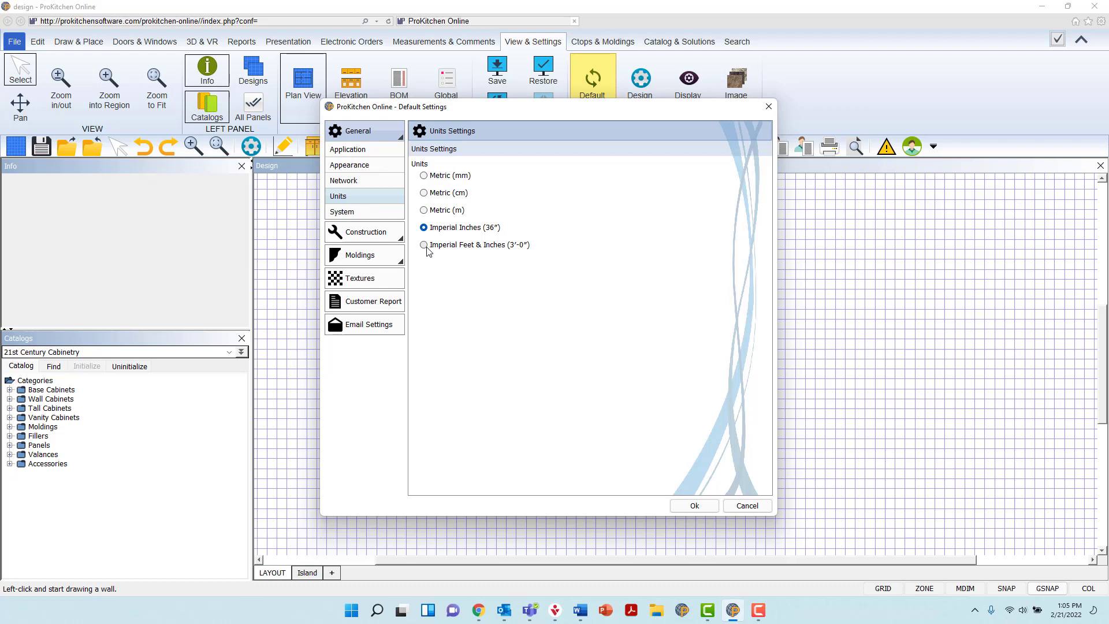
{"action": "left_click", "coordinate": [424, 195]}
{"action": "left_click", "coordinate": [425, 247]}
{"action": "left_click", "coordinate": [424, 228]}
Try the 32-bit JVM in the System settings and switch back to the 64-bit JVM
{"action": "left_click", "coordinate": [386, 212]}
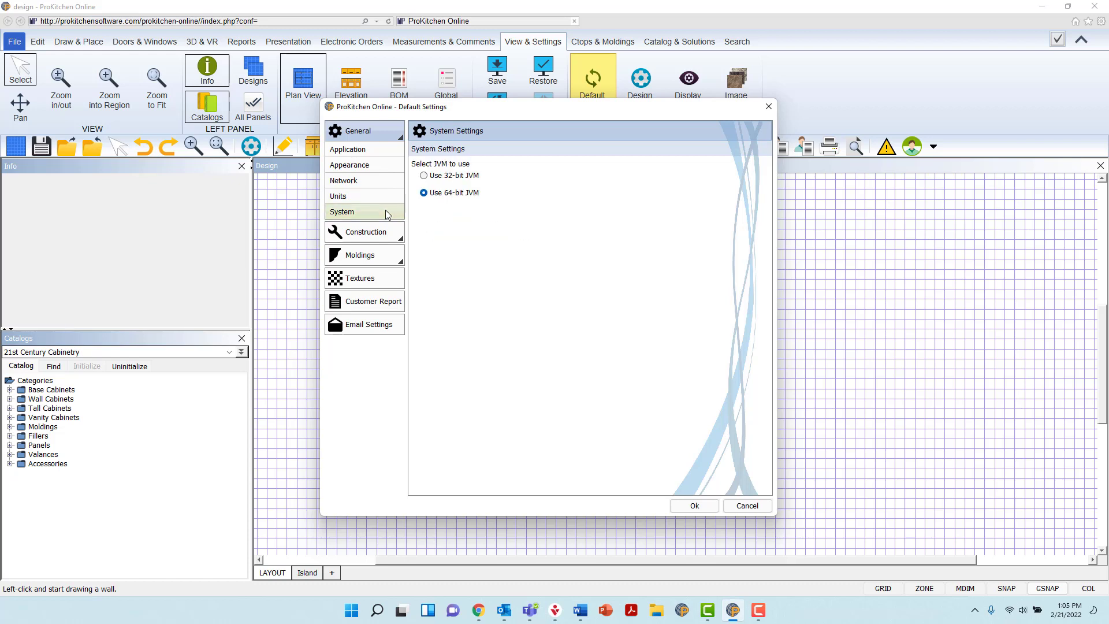
{"action": "left_click", "coordinate": [424, 176]}
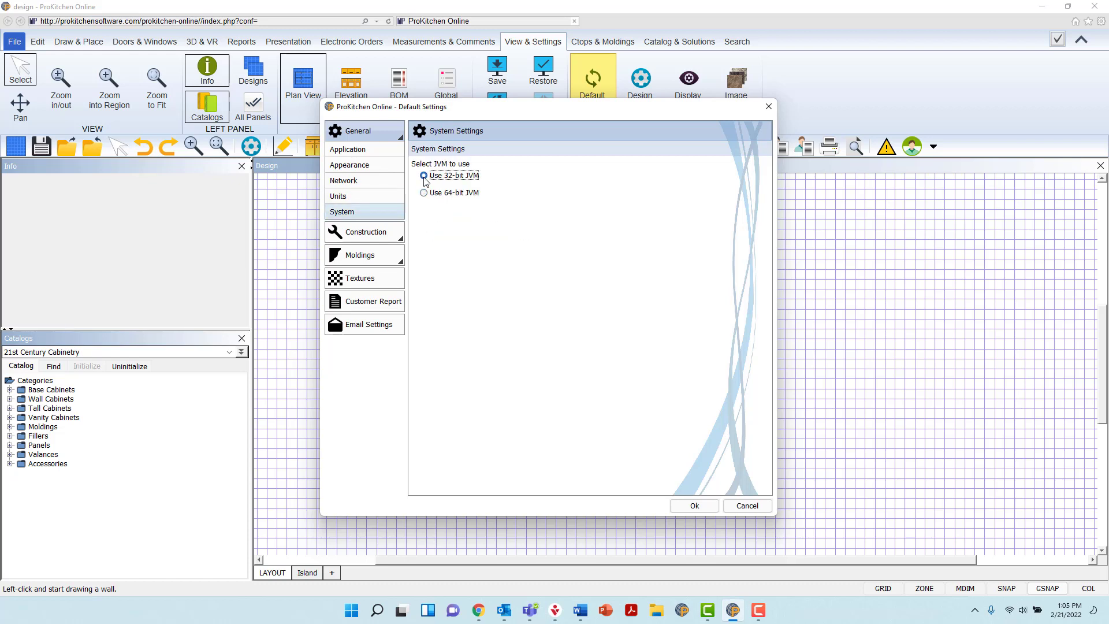
{"action": "left_click", "coordinate": [424, 194]}
{"action": "left_click", "coordinate": [424, 177]}
{"action": "left_click", "coordinate": [424, 194]}
Set the default wall thickness to 4.5 inches in the construction settings and check the zone width and wall height
{"action": "left_click", "coordinate": [392, 239]}
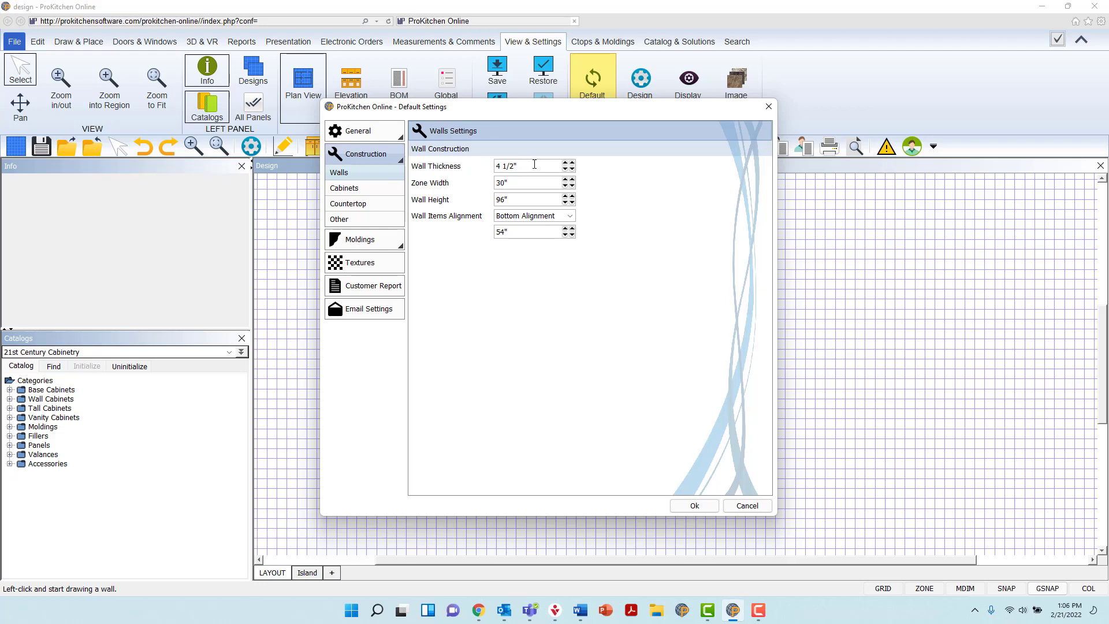
{"action": "left_click_drag", "start_coordinate": [521, 167], "coordinate": [481, 163]}
{"action": "left_click", "coordinate": [536, 167]}
{"action": "left_click_drag", "start_coordinate": [509, 168], "coordinate": [475, 168]}
{"action": "type", "text": "4.5"}
{"action": "left_click", "coordinate": [566, 164]}
{"action": "left_click", "coordinate": [572, 164]}
{"action": "left_click", "coordinate": [573, 170]}
{"action": "left_click_drag", "start_coordinate": [521, 183], "coordinate": [485, 181]}
{"action": "left_click", "coordinate": [522, 199]}
Try Top Alignment for wall items, restore Bottom Alignment, and check its height value
{"action": "left_click", "coordinate": [542, 216]}
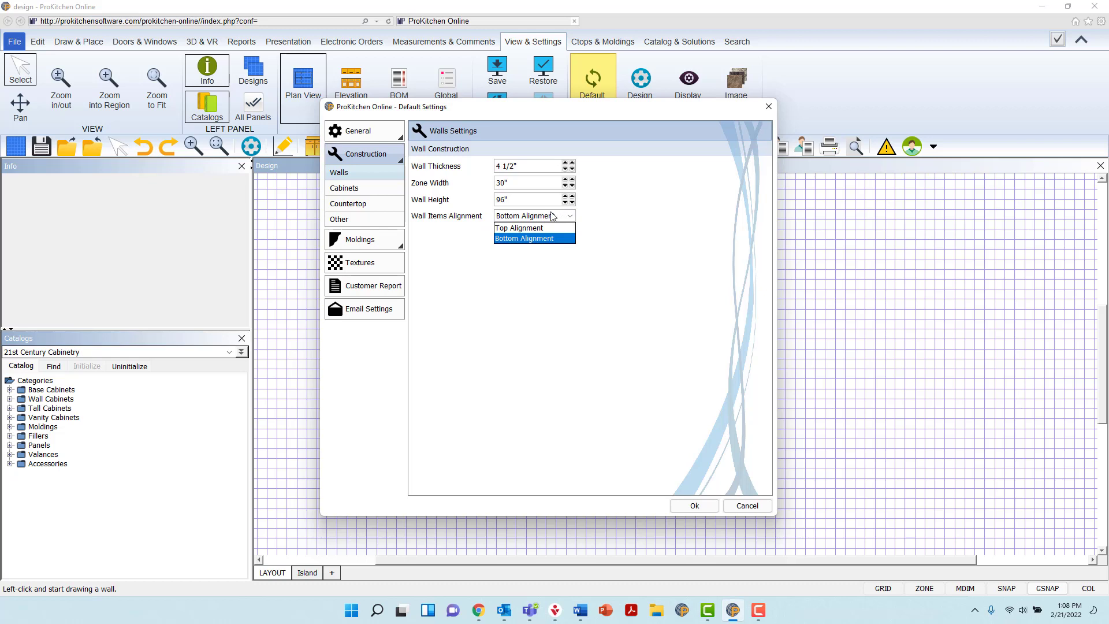
{"action": "left_click", "coordinate": [551, 230]}
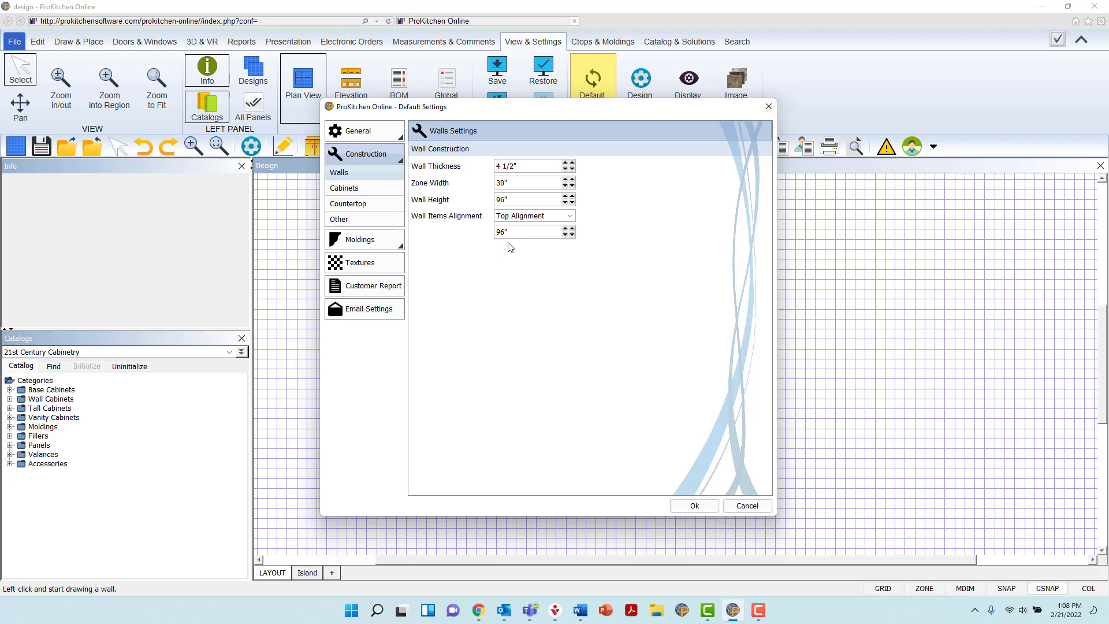
{"action": "left_click", "coordinate": [558, 217]}
{"action": "left_click", "coordinate": [548, 239]}
{"action": "left_click", "coordinate": [507, 217]}
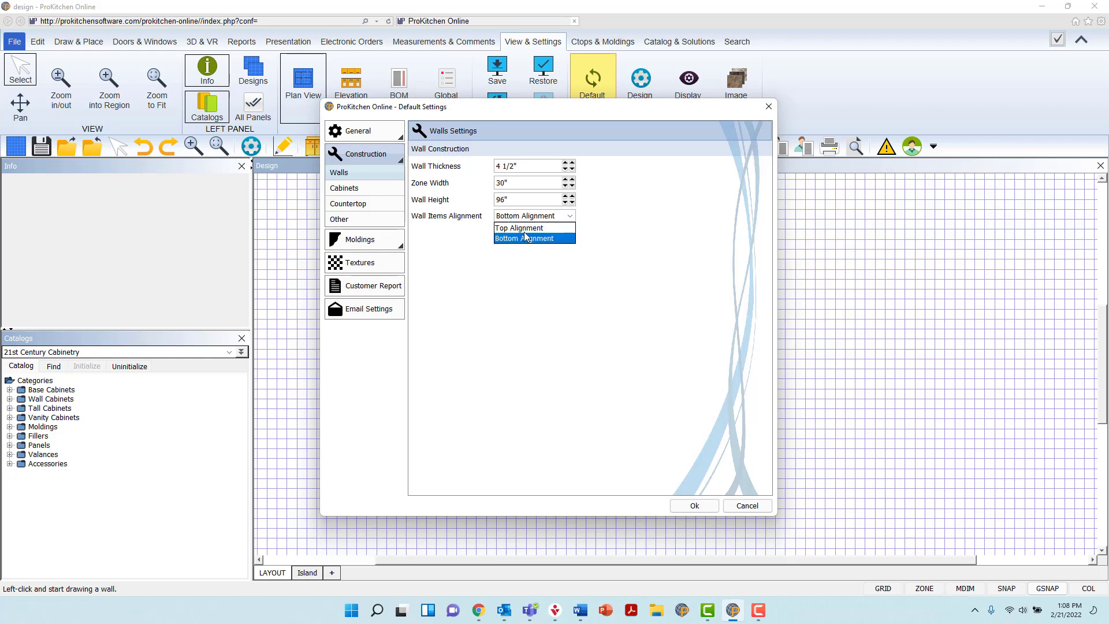
{"action": "left_click", "coordinate": [525, 238]}
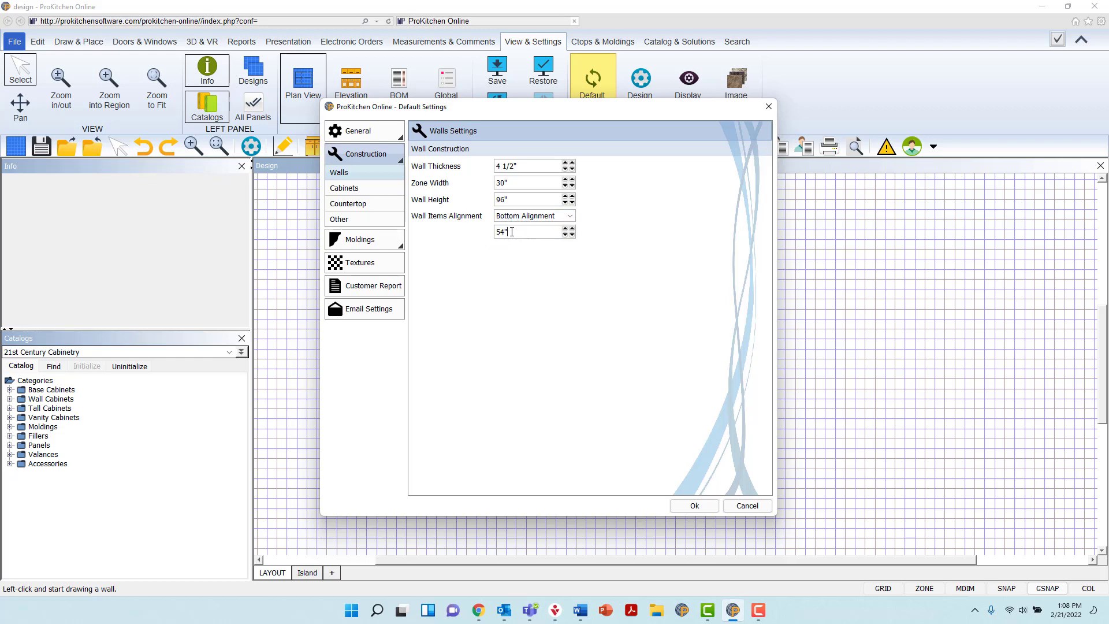
{"action": "double_click", "coordinate": [512, 232]}
Look through the default construction settings for cabinets, countertops and other items
{"action": "left_click", "coordinate": [387, 192]}
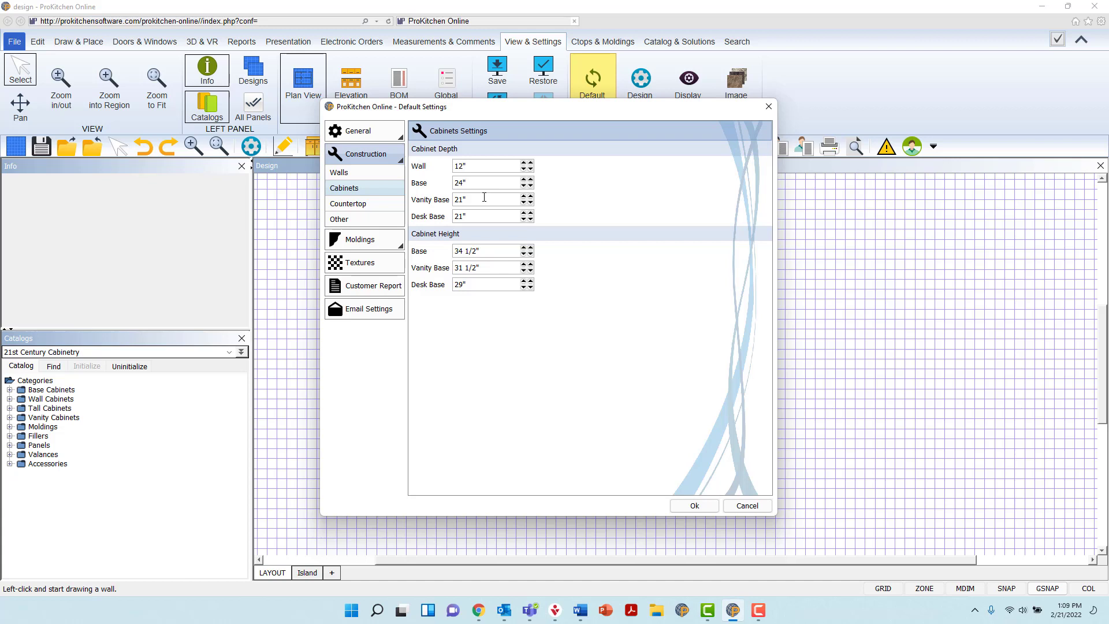
{"action": "left_click", "coordinate": [397, 209]}
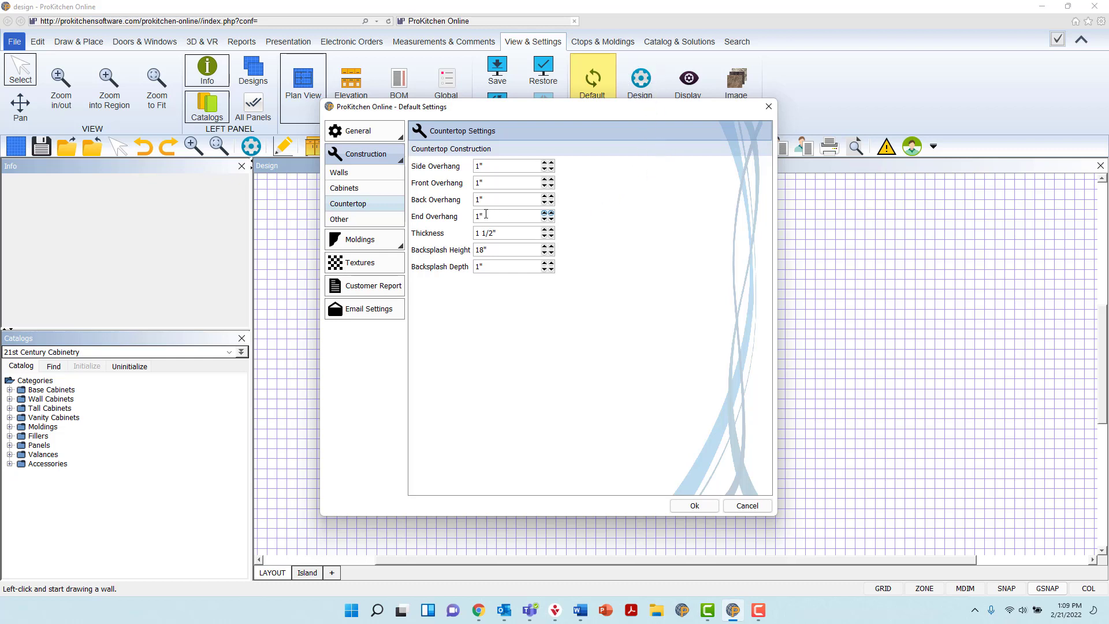
{"action": "left_click", "coordinate": [384, 227]}
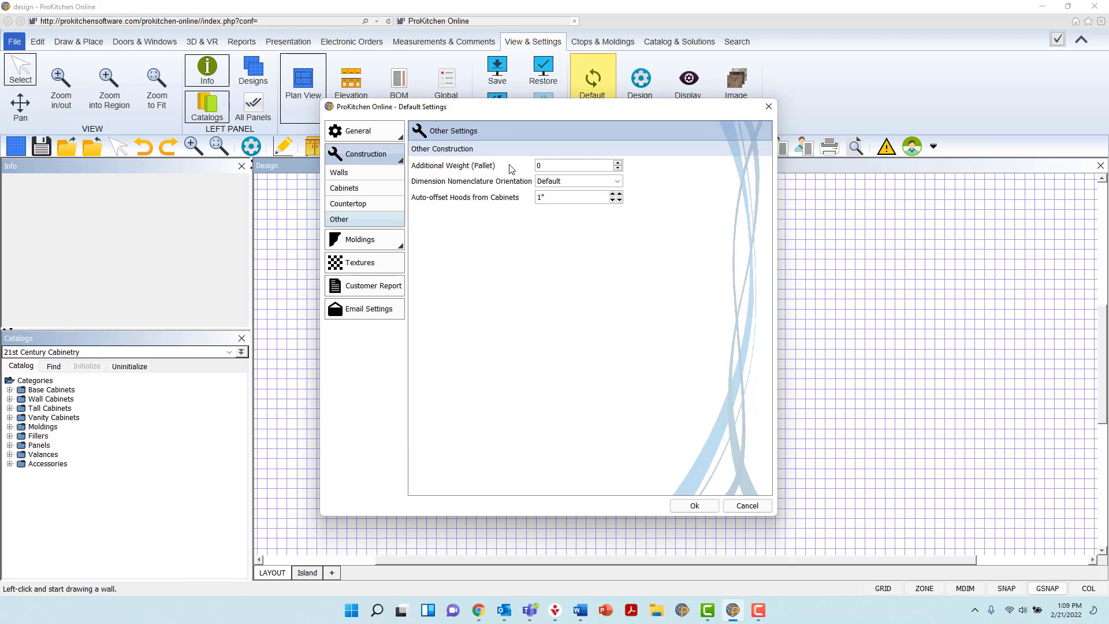
Try adjusting the additional pallet weight back to 0 and check the dimension nomenclature orientation options, keeping Default
{"action": "left_click", "coordinate": [619, 164]}
{"action": "left_click", "coordinate": [617, 168]}
{"action": "left_click", "coordinate": [619, 169]}
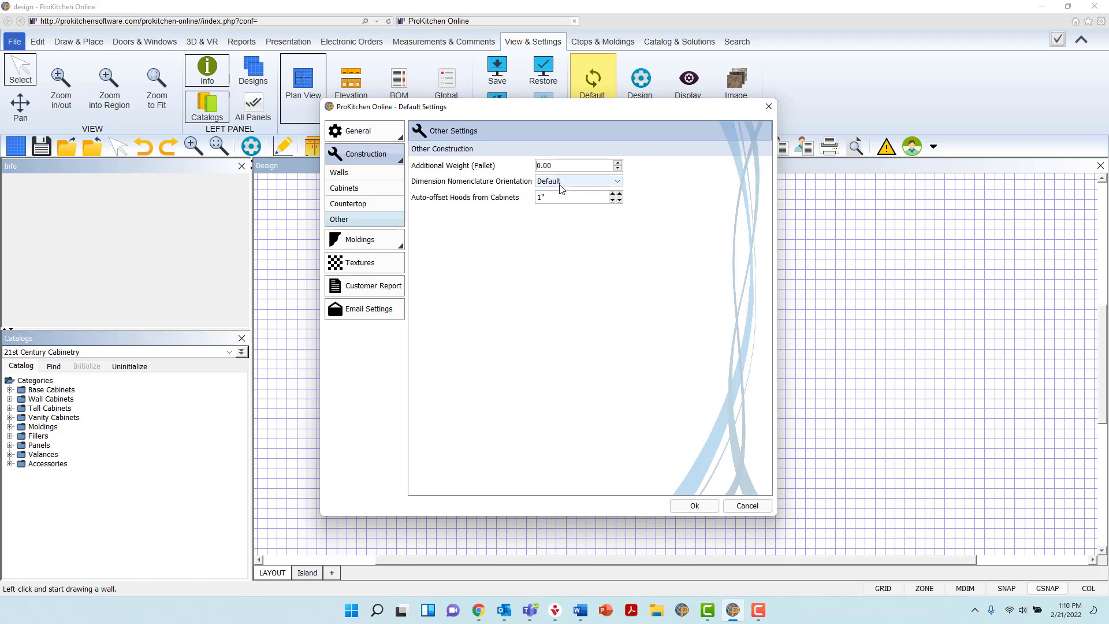
{"action": "left_click", "coordinate": [618, 182]}
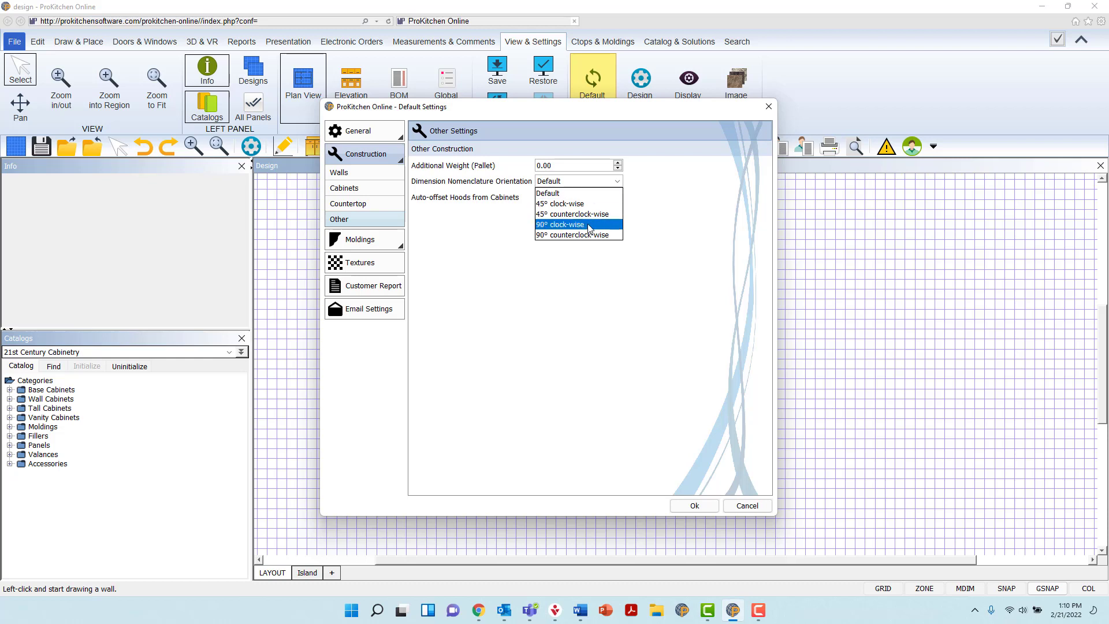
{"action": "left_click", "coordinate": [518, 214]}
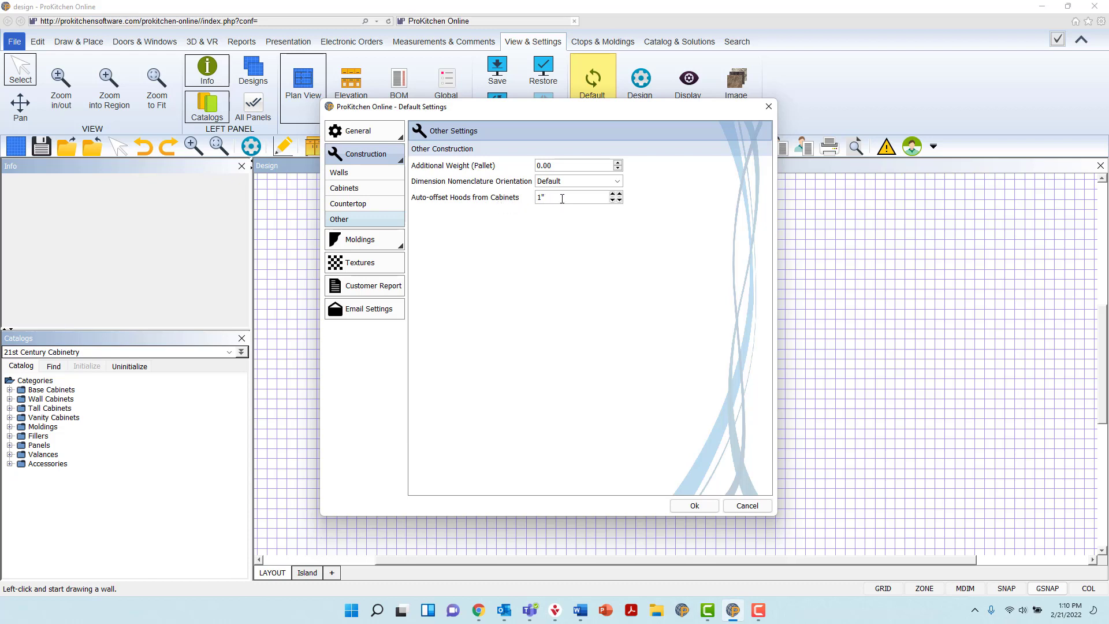
Try a 2" auto-offset of hoods from cabinets and set it back to 1"
{"action": "left_click_drag", "start_coordinate": [565, 200], "coordinate": [505, 202]}
{"action": "type", "text": "2"}
{"action": "key", "text": "Tab"}
{"action": "left_click", "coordinate": [546, 198]}
{"action": "type", "text": "1"}
{"action": "key", "text": "Tab"}
Enable light rail molding in the default moldings settings and choose the Advantage catalog for it
{"action": "left_click", "coordinate": [389, 241]}
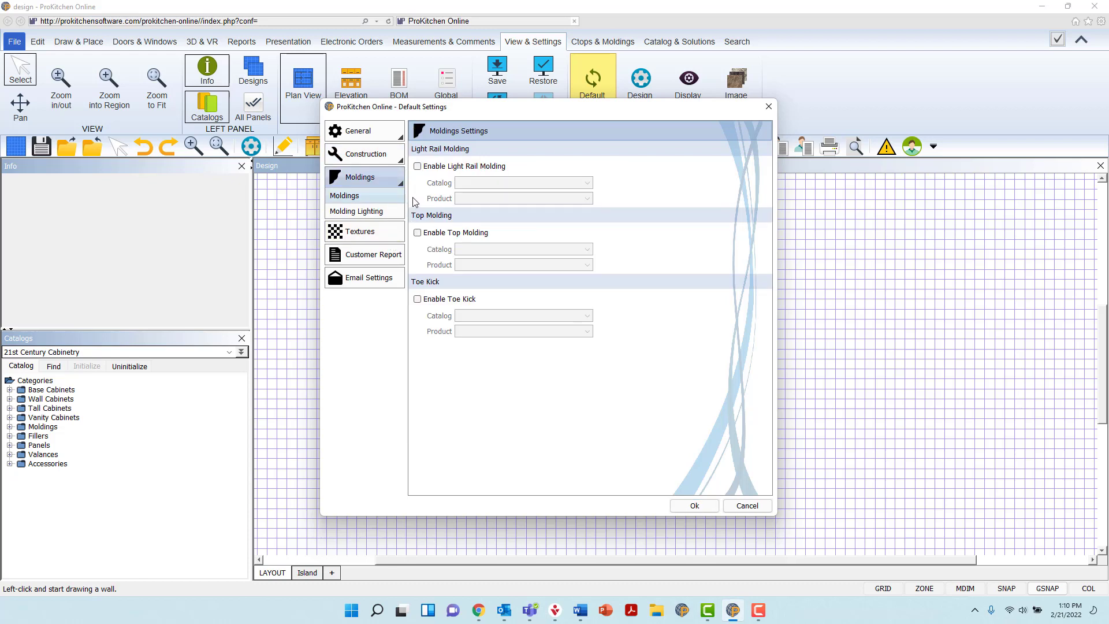
{"action": "left_click", "coordinate": [418, 166]}
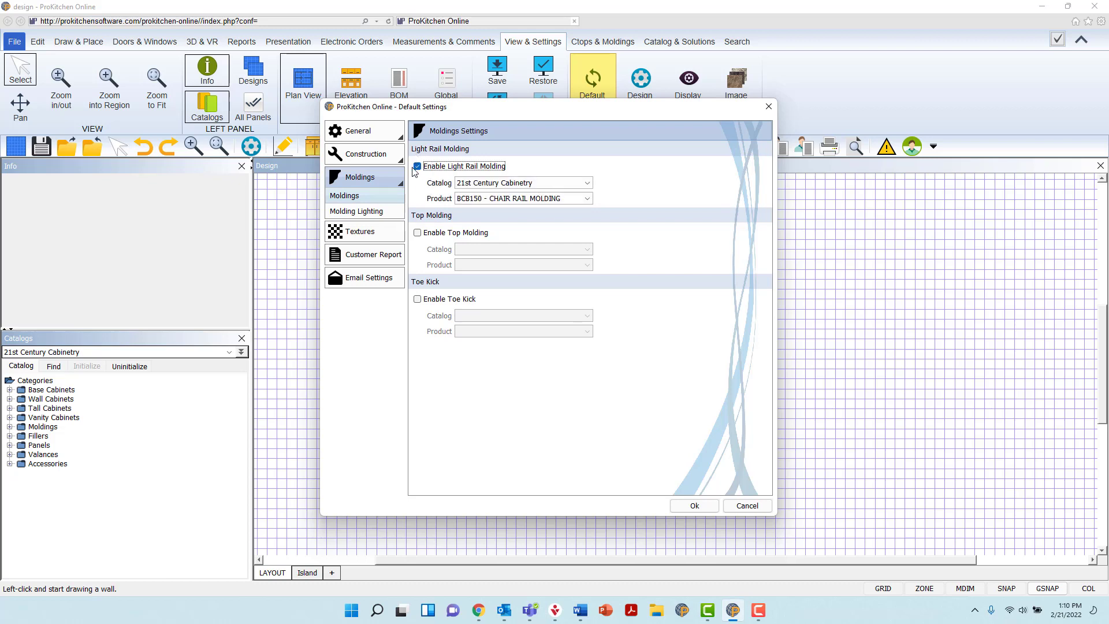
{"action": "left_click", "coordinate": [582, 185]}
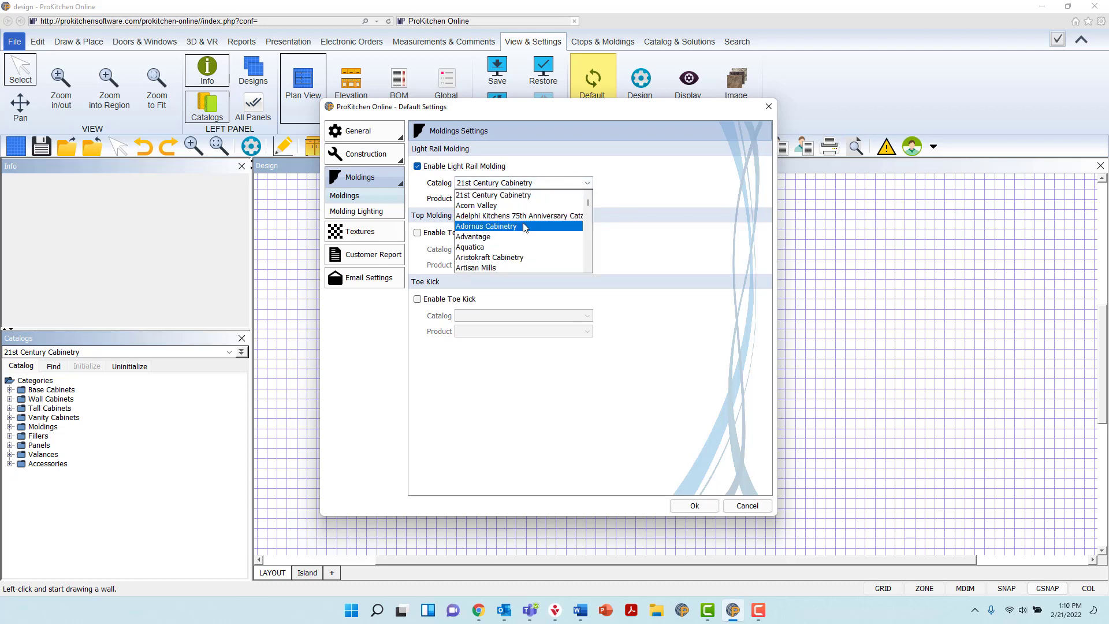
{"action": "left_click", "coordinate": [522, 237]}
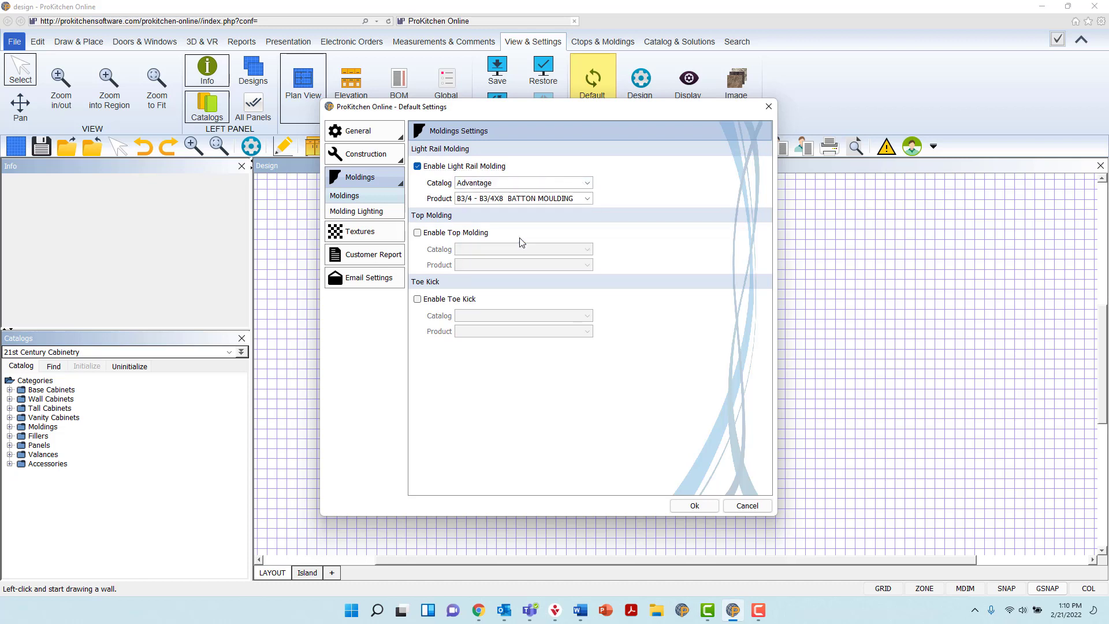
Choose S3/4 - S3/4X8 MOULDING as the light rail product, and enable light rail molding lighting using UCL007 with 22" spacing and 153 watt intensity
{"action": "left_click", "coordinate": [585, 199]}
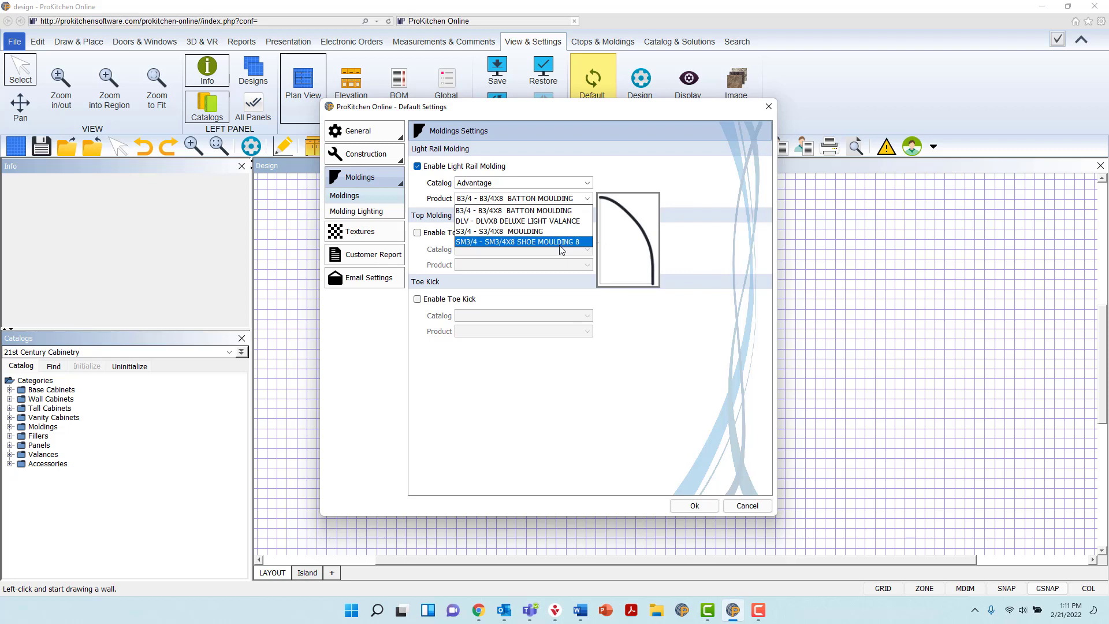
{"action": "left_click", "coordinate": [540, 232]}
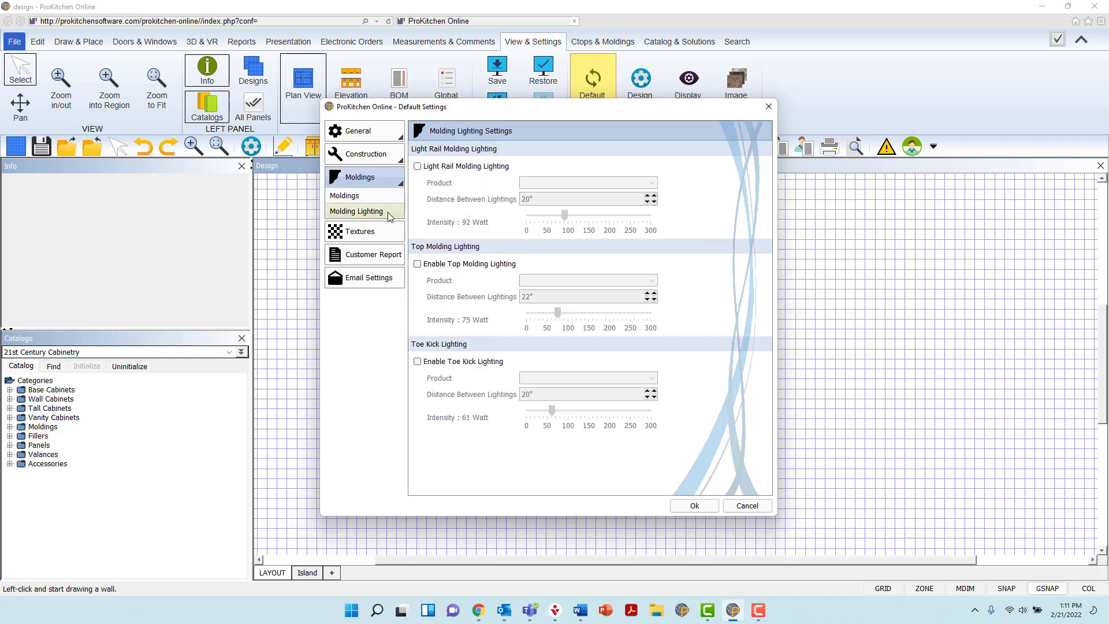
{"action": "left_click", "coordinate": [418, 169]}
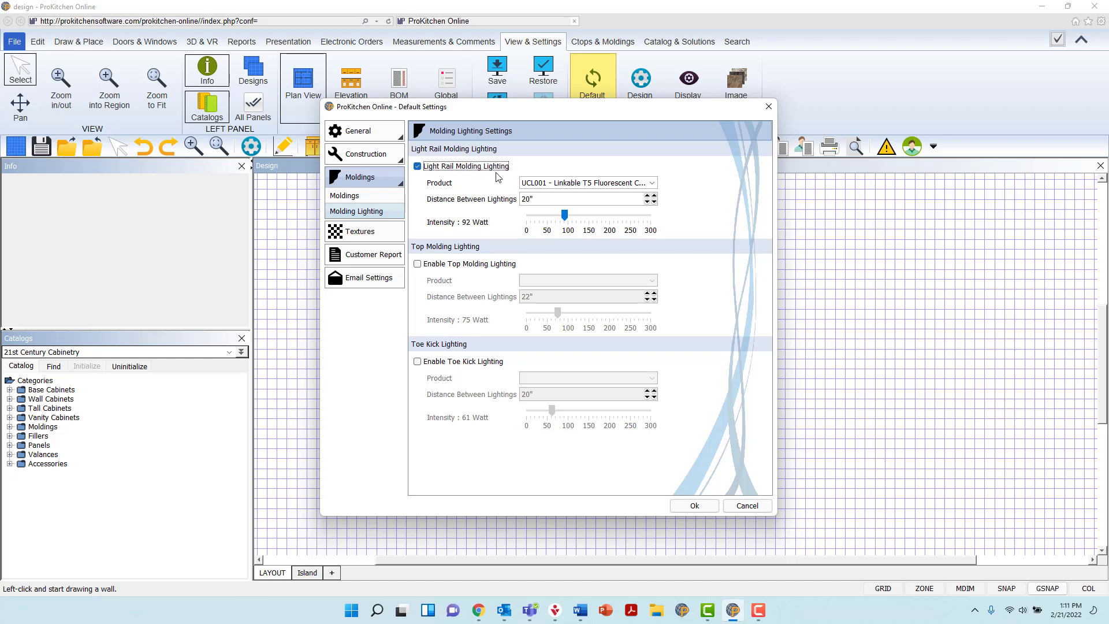
{"action": "left_click", "coordinate": [652, 183]}
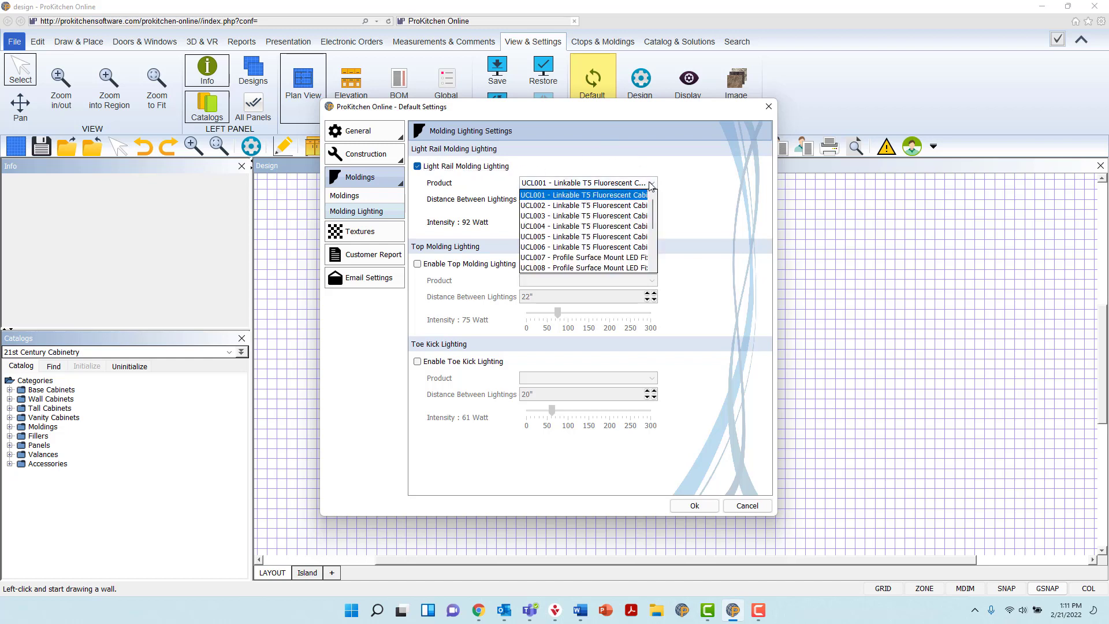
{"action": "left_click", "coordinate": [624, 258]}
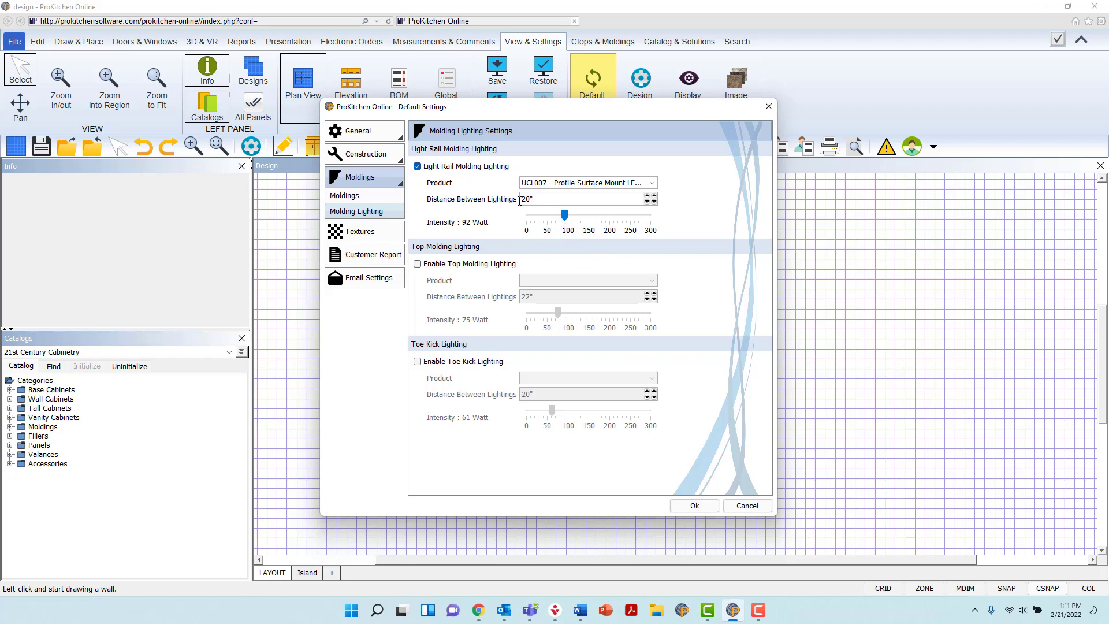
{"action": "left_click_drag", "start_coordinate": [537, 199], "coordinate": [497, 201]}
{"action": "type", "text": "22"}
{"action": "left_click_drag", "start_coordinate": [567, 218], "coordinate": [590, 227]}
Review the molding and molding lighting defaults and switch off the light rail molding and its lighting
{"action": "left_click", "coordinate": [390, 196]}
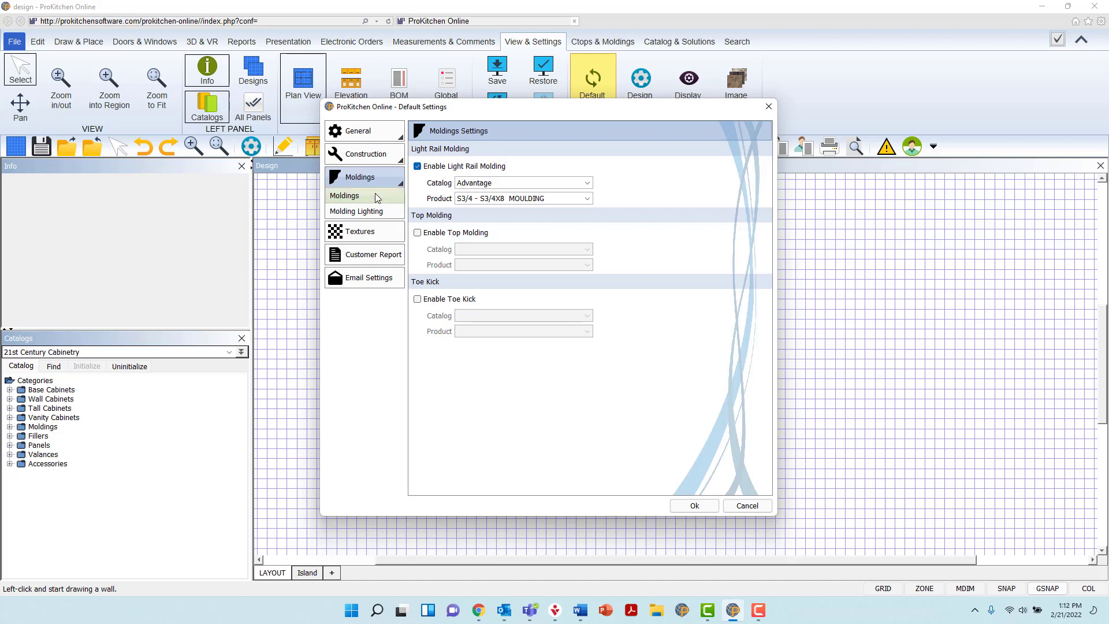
{"action": "left_click", "coordinate": [385, 214]}
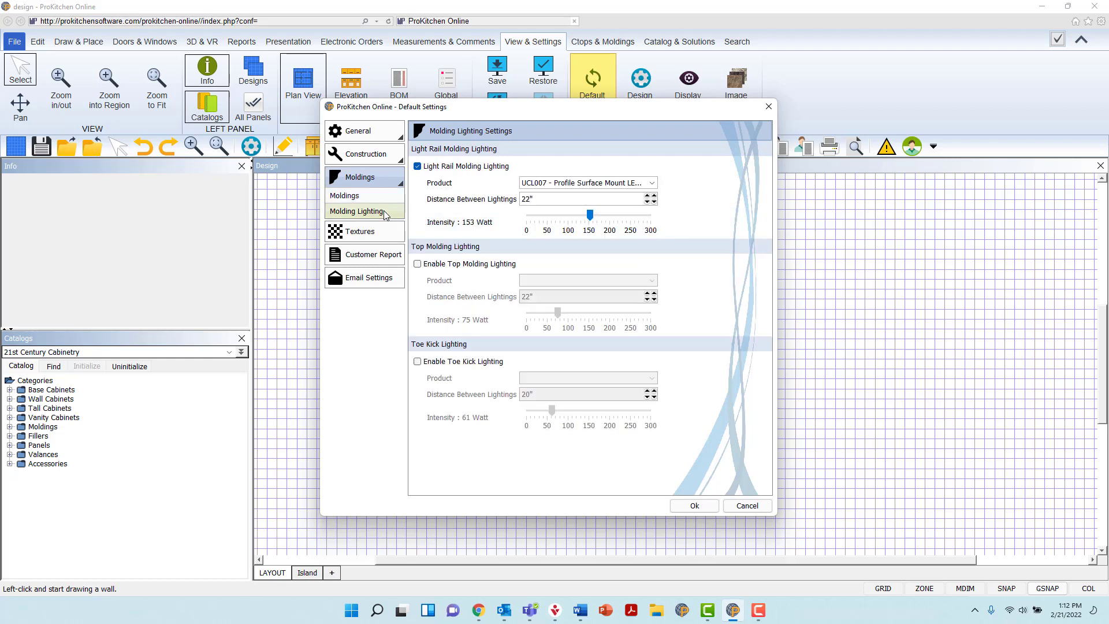
{"action": "left_click", "coordinate": [384, 199]}
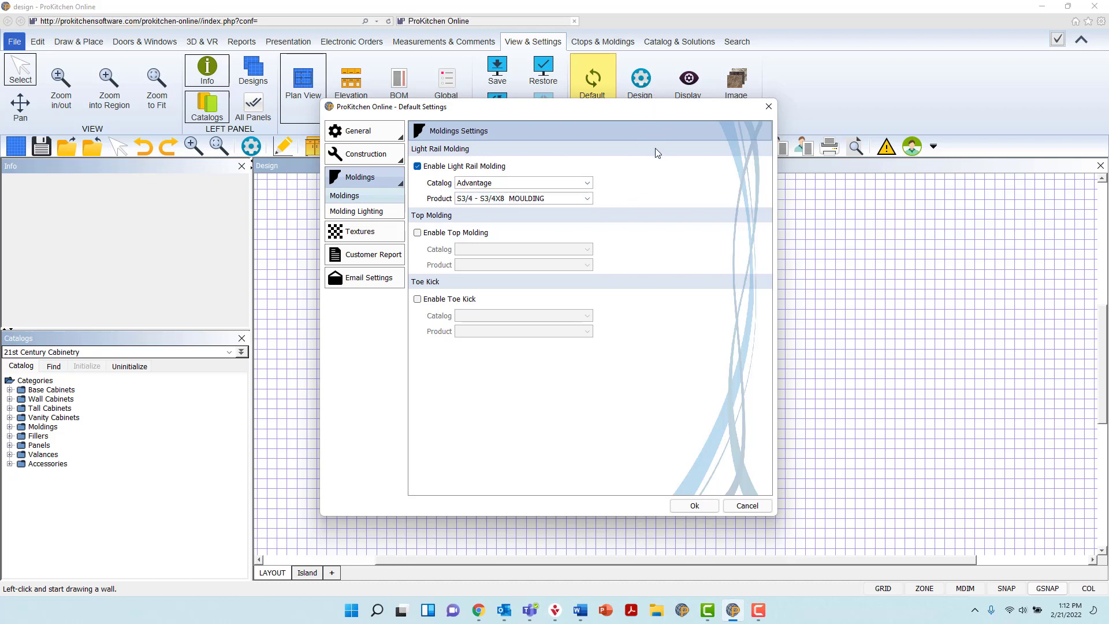
{"action": "left_click", "coordinate": [418, 166]}
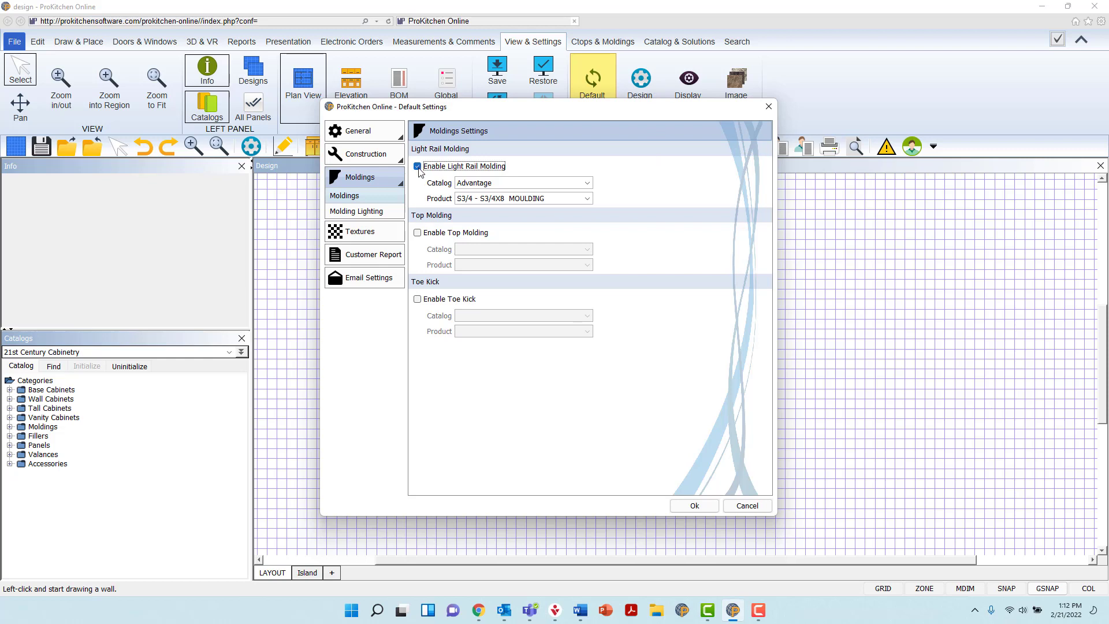
{"action": "left_click", "coordinate": [367, 218]}
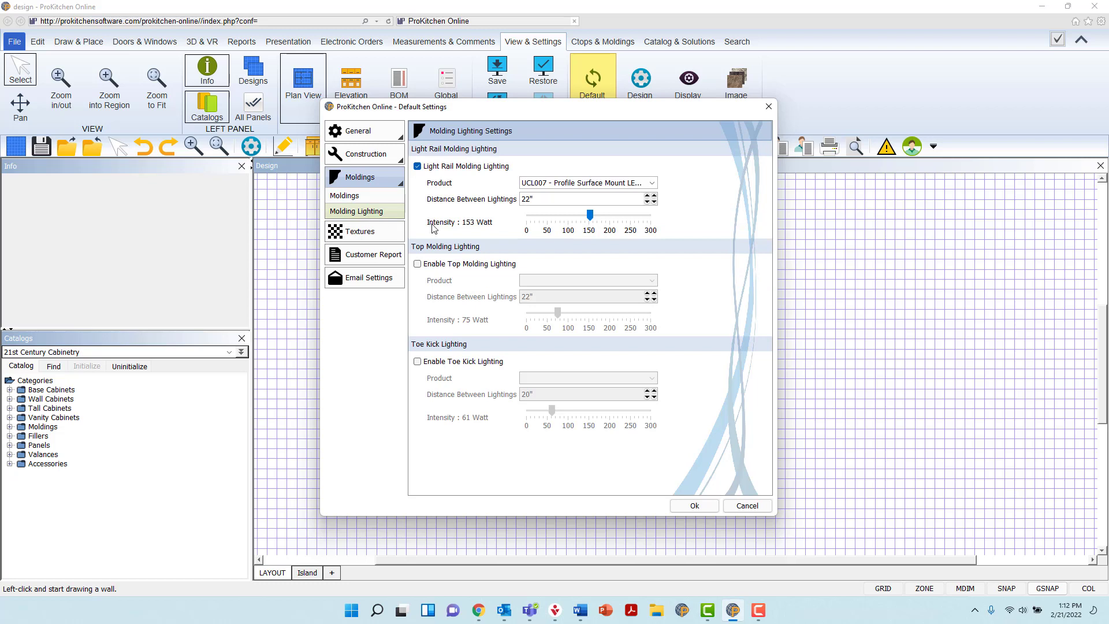
{"action": "left_click", "coordinate": [418, 167]}
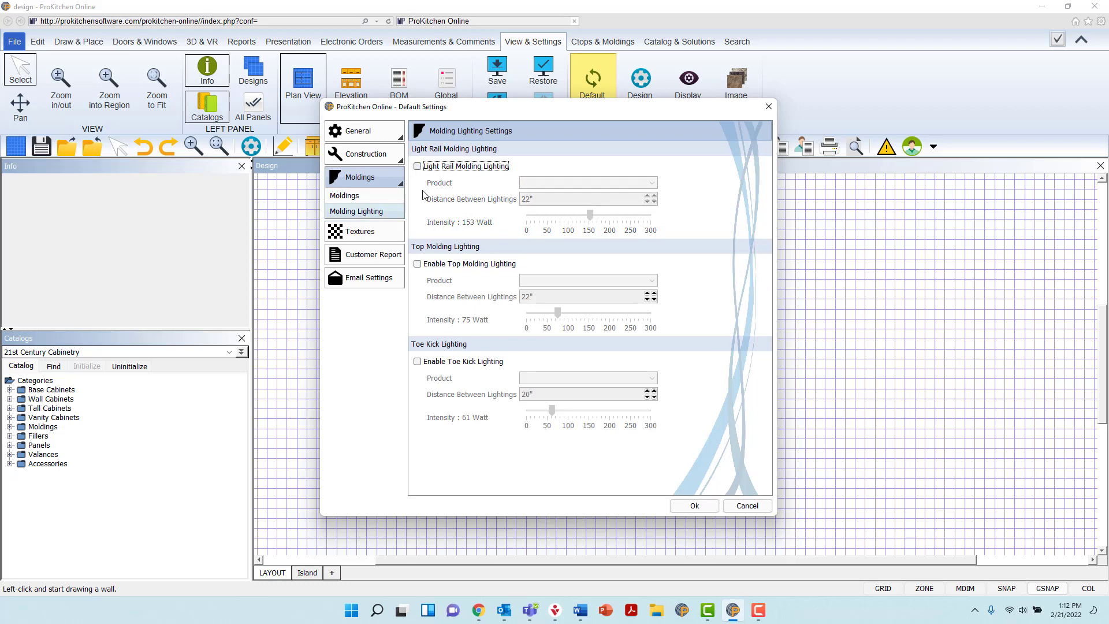
Browse the default countertop textures to Formica's 180FX By Formica Group collection and preview 3460 Calacatta Marble
{"action": "left_click", "coordinate": [389, 231]}
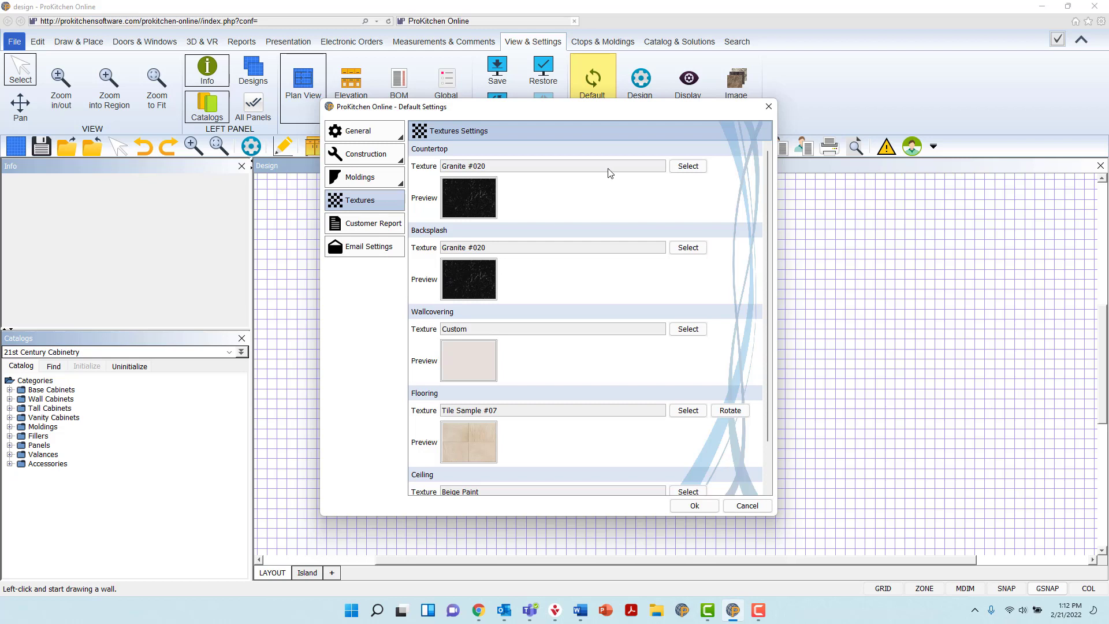
{"action": "left_click", "coordinate": [686, 167]}
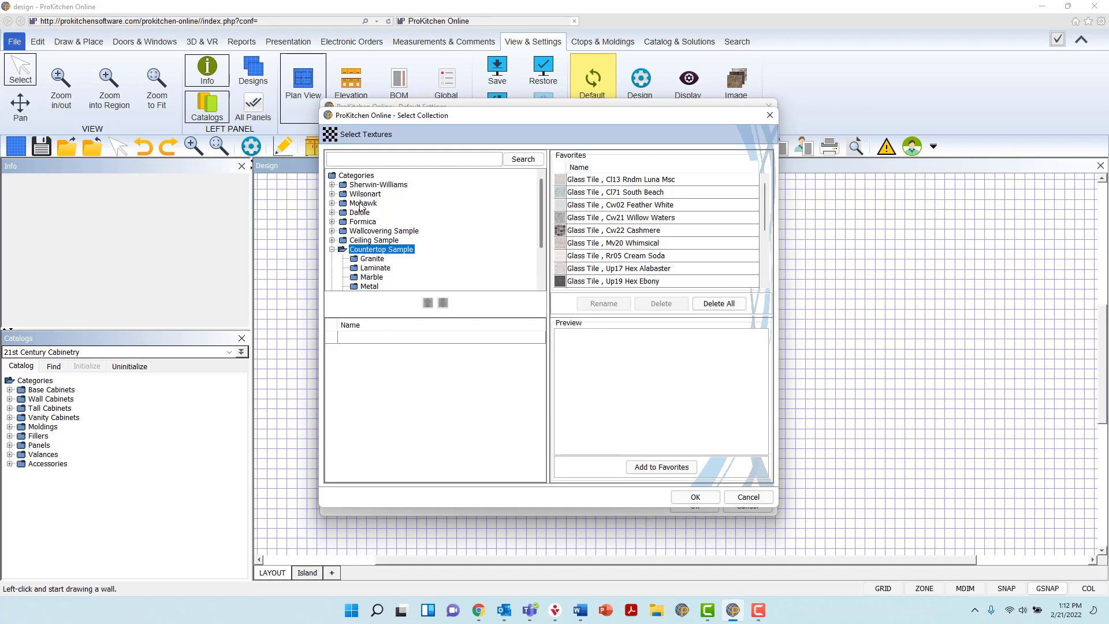
{"action": "left_click", "coordinate": [332, 222]}
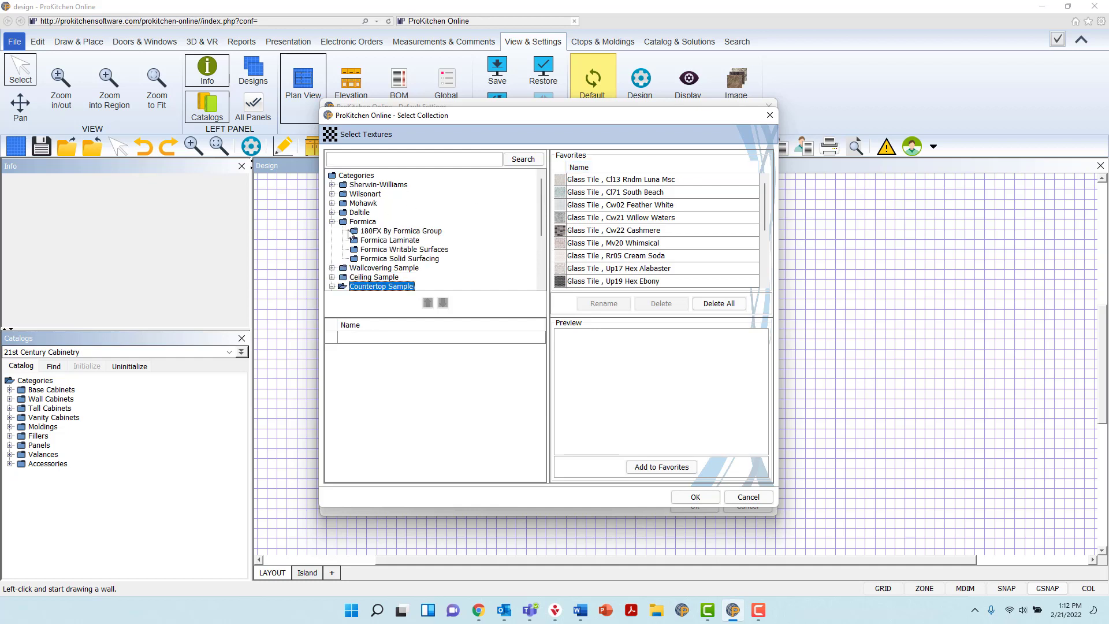
{"action": "left_click", "coordinate": [353, 232]}
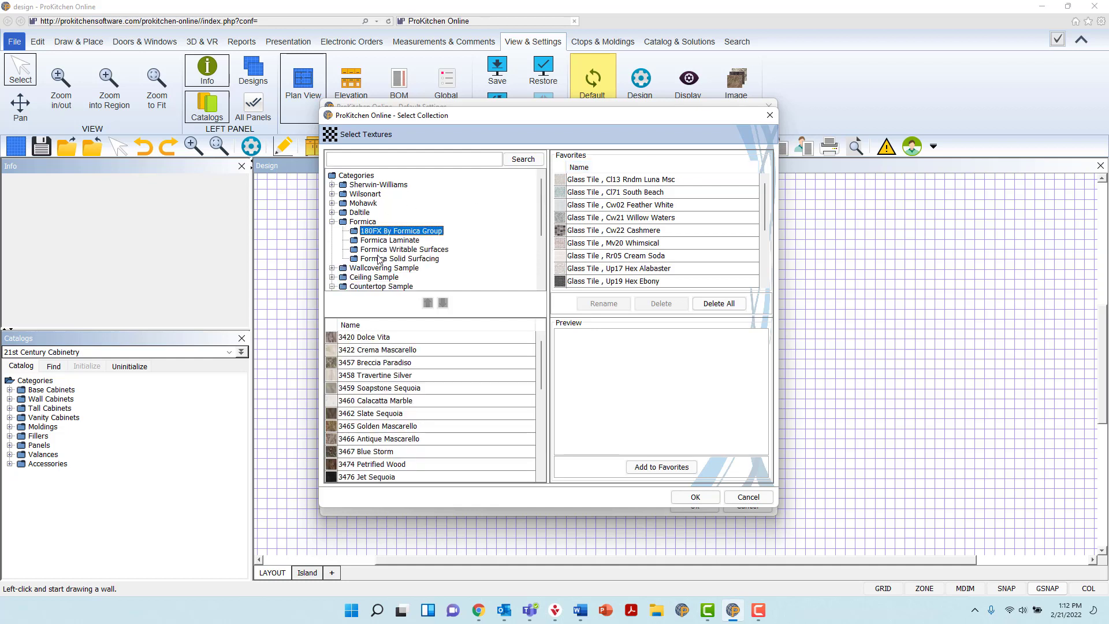
{"action": "left_click", "coordinate": [411, 400]}
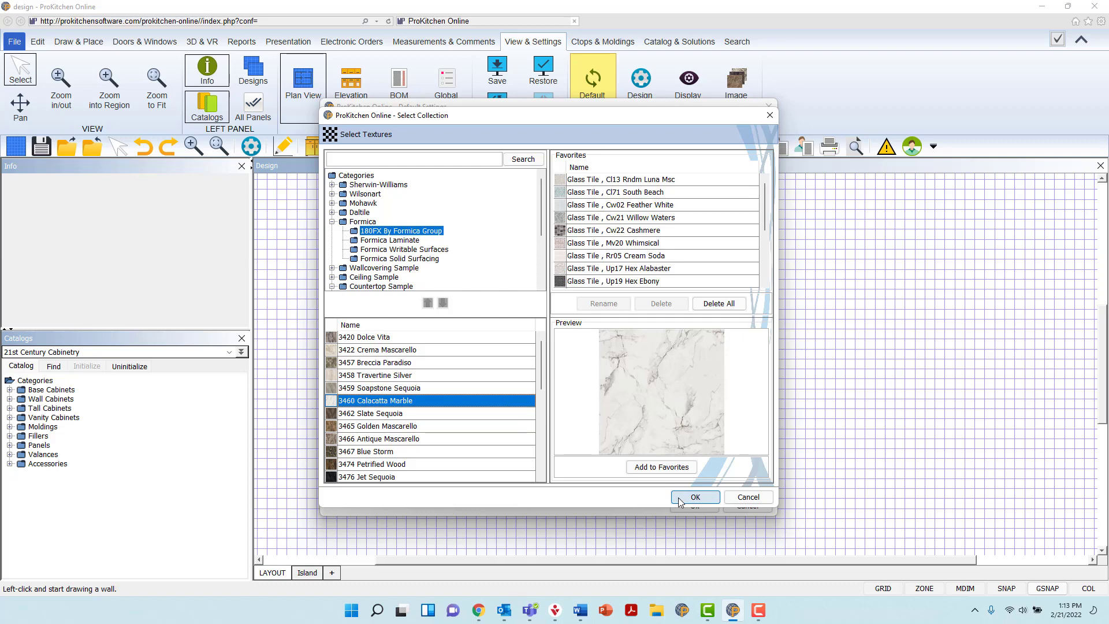
Search the textures for "calacatta", set 3460 Calacatta Marble as the default countertop texture, and rotate the default flooring texture
{"action": "left_click", "coordinate": [374, 161]}
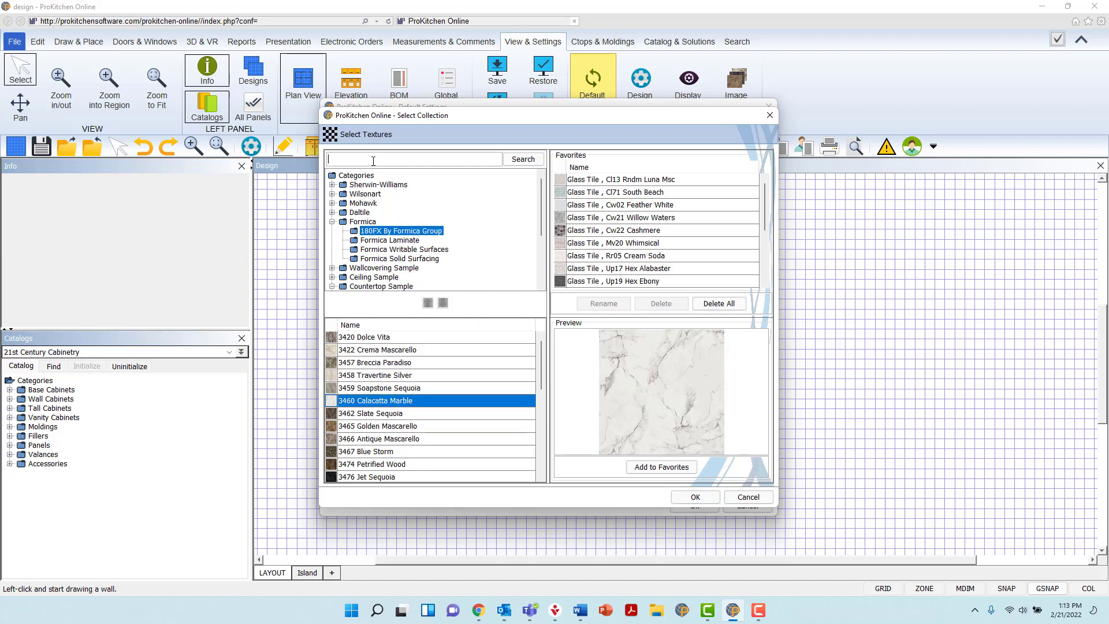
{"action": "type", "text": "calacatta"}
{"action": "left_click", "coordinate": [520, 161]}
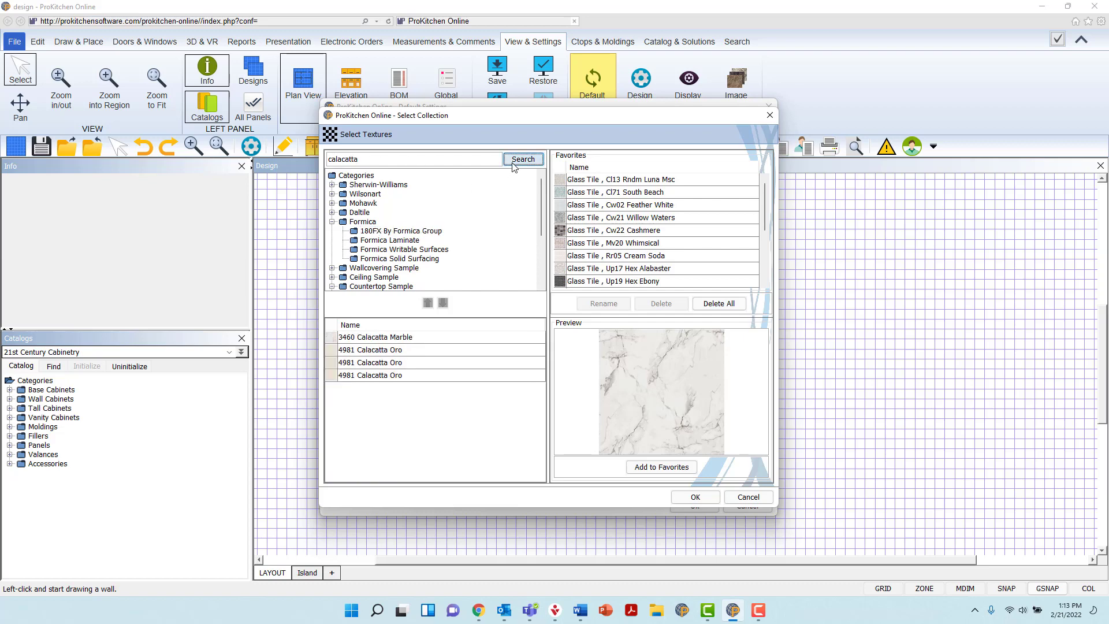
{"action": "left_click", "coordinate": [436, 340]}
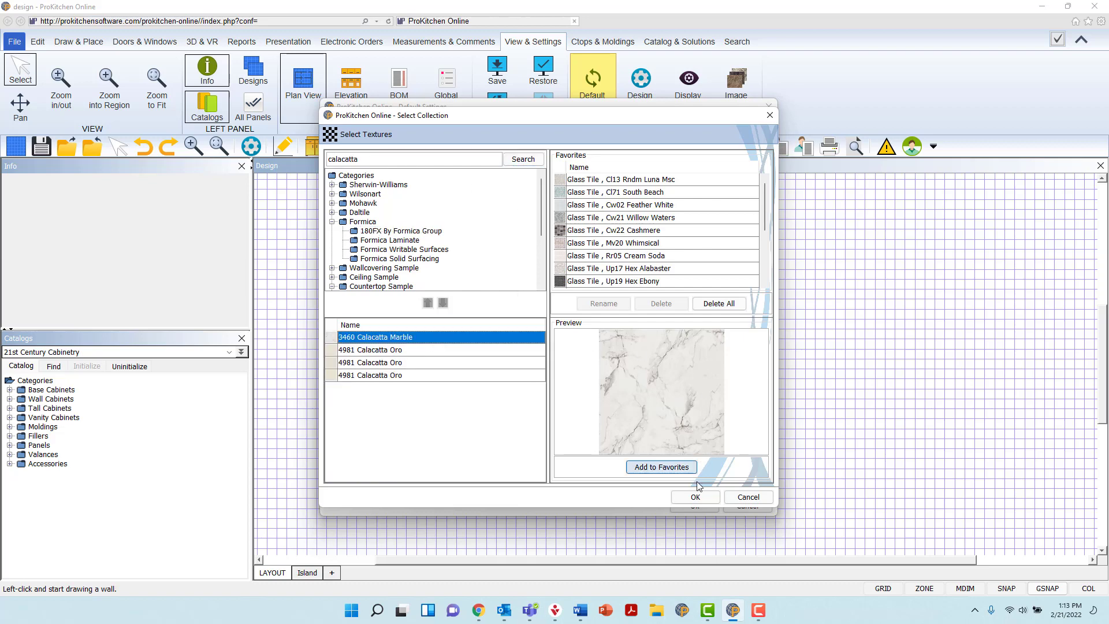
{"action": "left_click", "coordinate": [696, 498]}
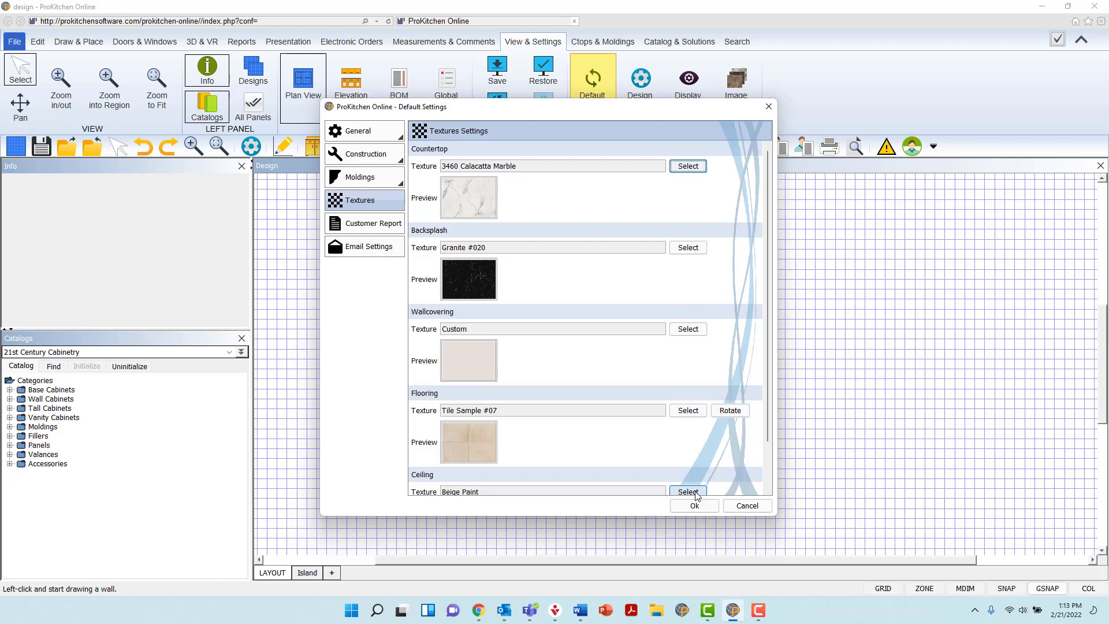
{"action": "scroll", "coordinate": [690, 424], "scroll_direction": "down", "scroll_amount": 2}
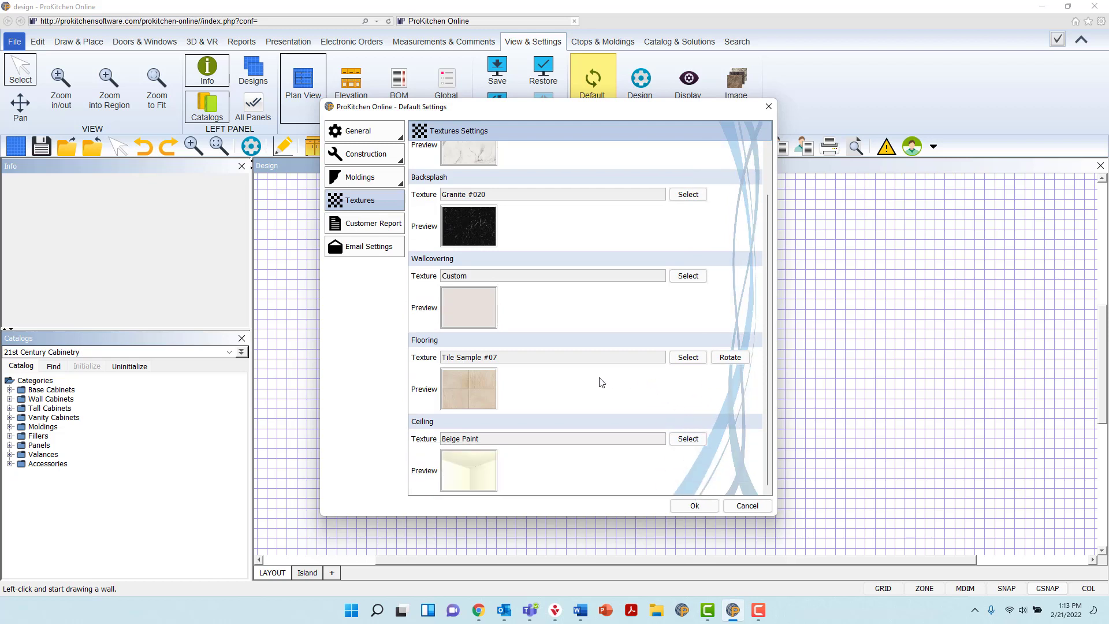
{"action": "left_click", "coordinate": [748, 360]}
In the customer report defaults for the 21st Century Cabinetry catalog, set the sales tax to 7.2% and the tariff charge to 0%
{"action": "left_click", "coordinate": [384, 223]}
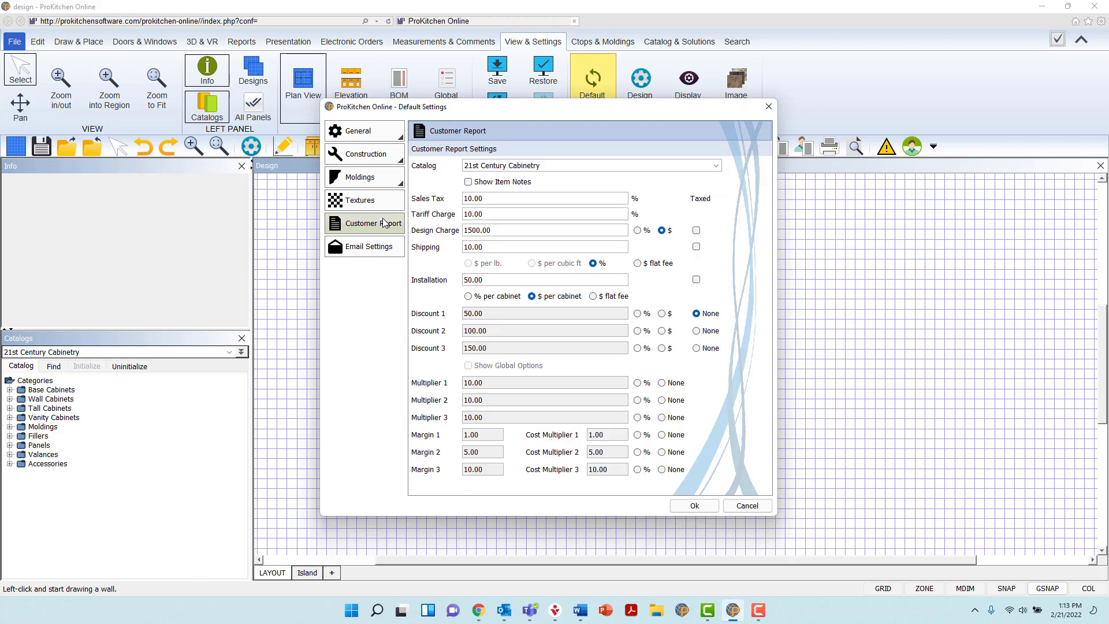
{"action": "left_click", "coordinate": [667, 166]}
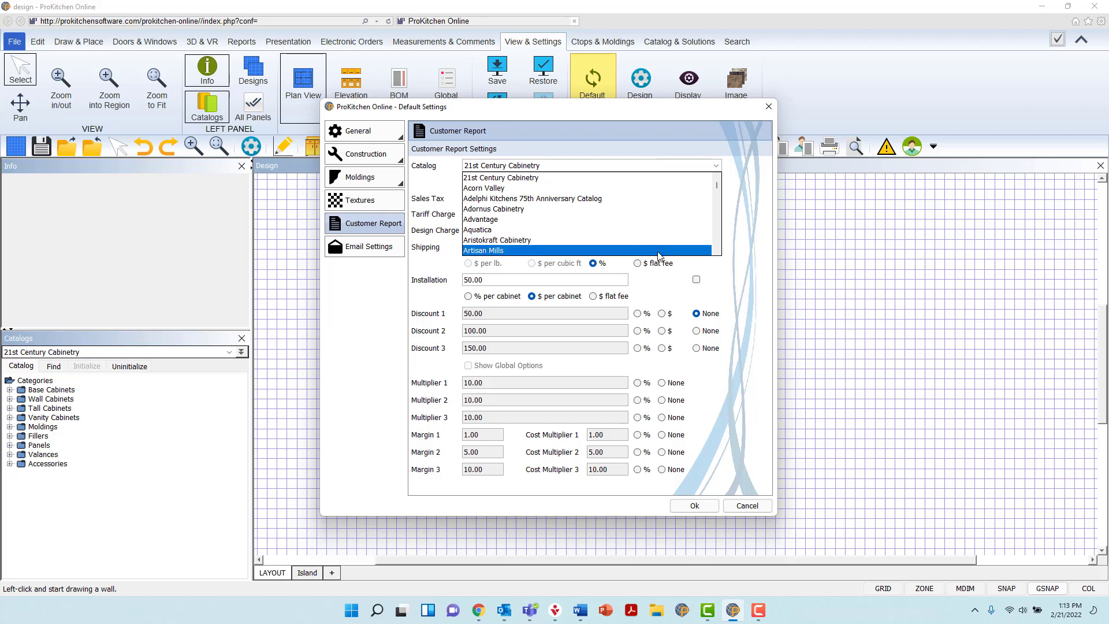
{"action": "left_click", "coordinate": [675, 177]}
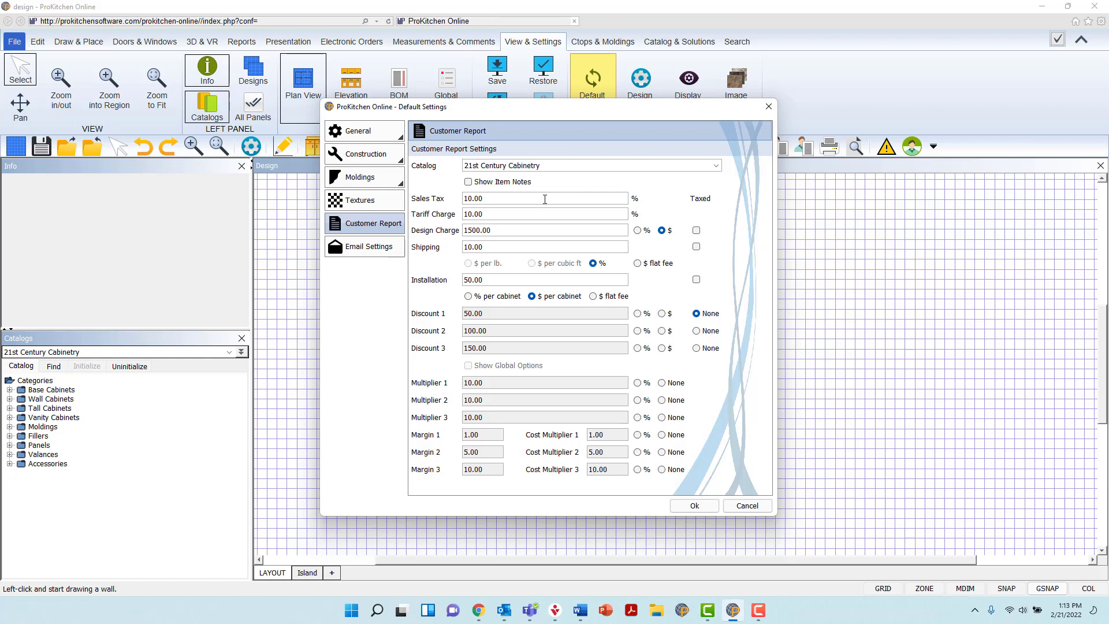
{"action": "left_click", "coordinate": [512, 194]}
{"action": "type", "text": "7.2"}
{"action": "key", "text": "Tab"}
{"action": "type", "text": "0"}
Set the customer report's design charge to 100 as a dollar amount and mark it as taxed
{"action": "key", "text": "Tab"}
{"action": "type", "text": "100"}
{"action": "left_click", "coordinate": [637, 230]}
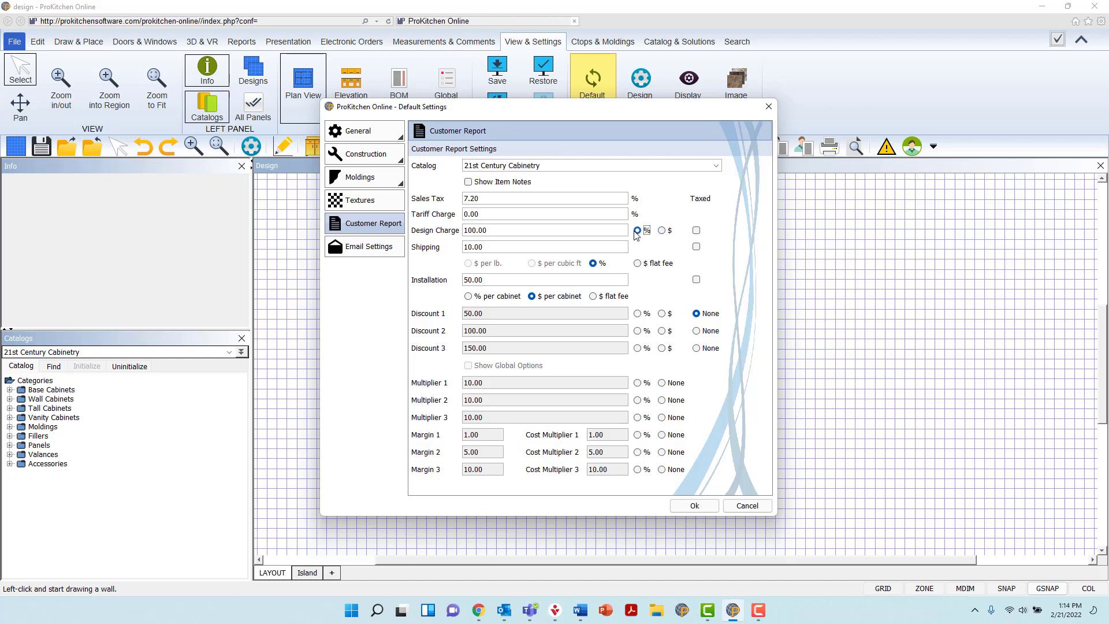
{"action": "left_click", "coordinate": [667, 233]}
{"action": "left_click", "coordinate": [697, 231]}
Set the customer report's shipping charge to 15, trying the flat fee option but keeping it as a percentage
{"action": "left_click_drag", "start_coordinate": [509, 246], "coordinate": [453, 247]}
{"action": "type", "text": "15"}
{"action": "left_click", "coordinate": [641, 265]}
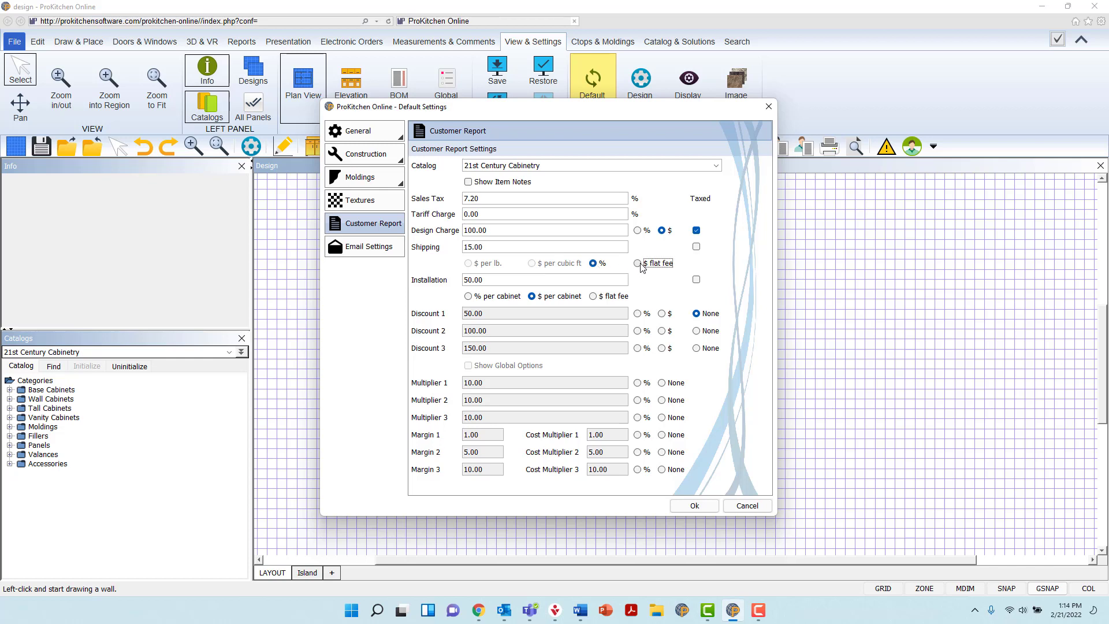
{"action": "left_click", "coordinate": [594, 263]}
Set the customer report's installation charge to 150 as a dollar flat fee, trying the per-cabinet percentage and dollar options first
{"action": "left_click", "coordinate": [604, 279]}
{"action": "double_click", "coordinate": [456, 281]}
{"action": "type", "text": "150"}
{"action": "left_click", "coordinate": [469, 296]}
{"action": "left_click", "coordinate": [533, 296]}
{"action": "left_click", "coordinate": [593, 297]}
Try the percentage option on Discount 1 and Discount 2, and leave it selected for Discount 3
{"action": "left_click", "coordinate": [638, 314]}
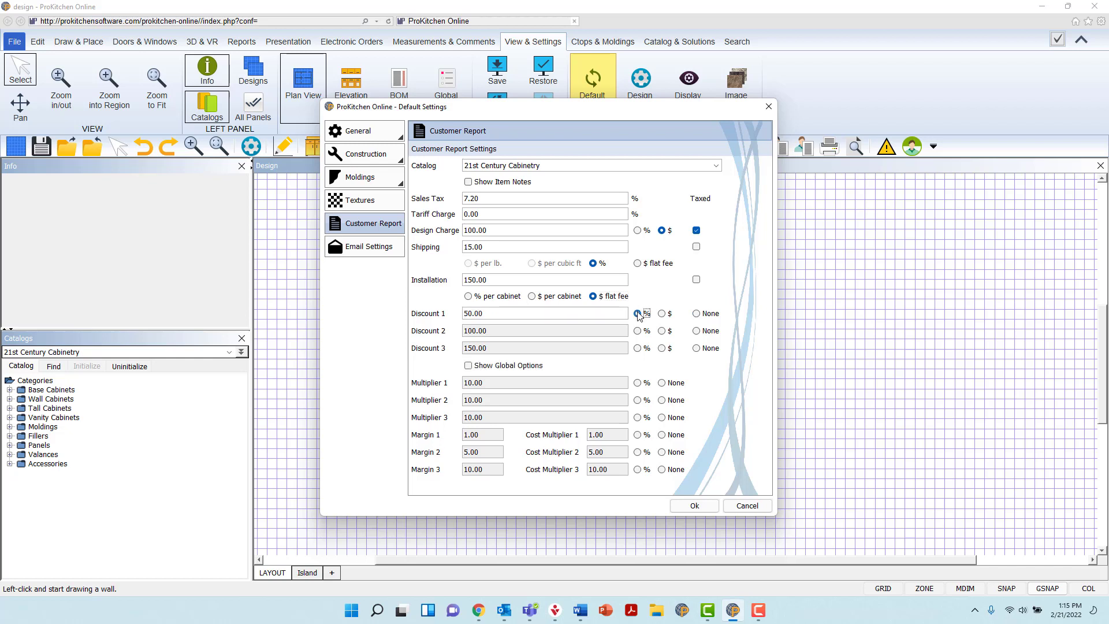
{"action": "left_click", "coordinate": [637, 331]}
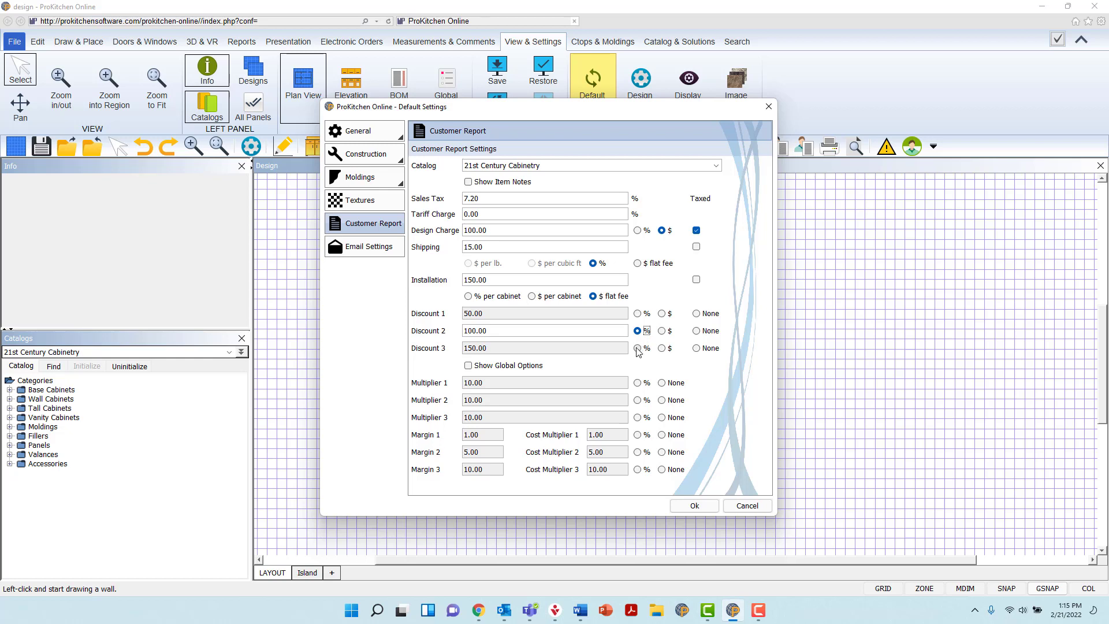
{"action": "left_click", "coordinate": [638, 349]}
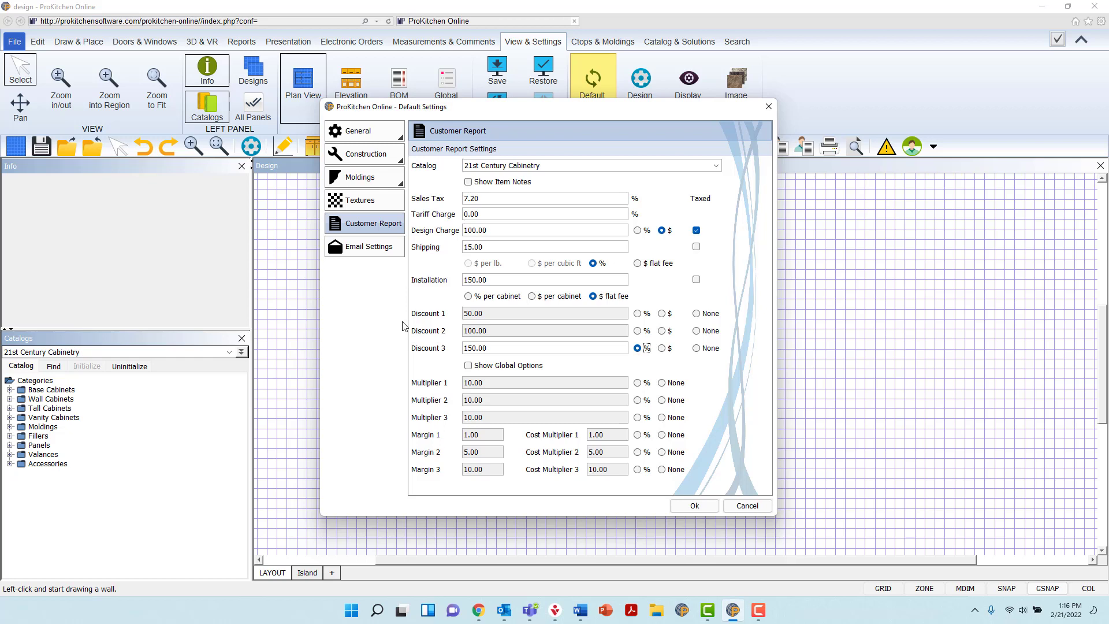
Check the email delivery and .dsg attachment options, keep Prokitchen SMTP Server with no attachment, and apply the default settings
{"action": "left_click", "coordinate": [370, 247]}
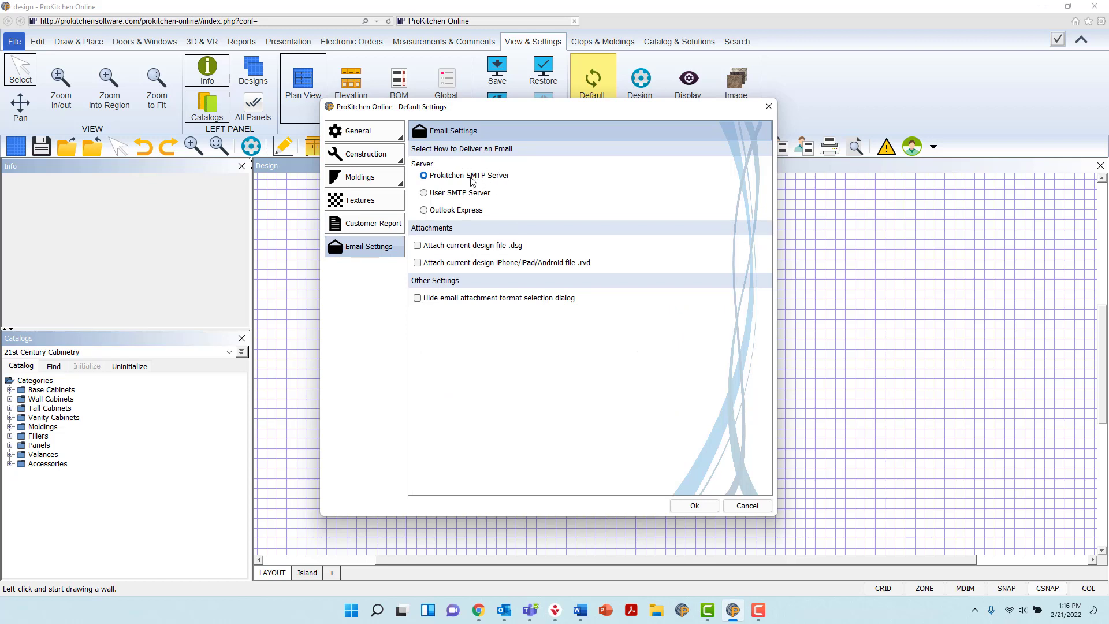
{"action": "left_click", "coordinate": [426, 194]}
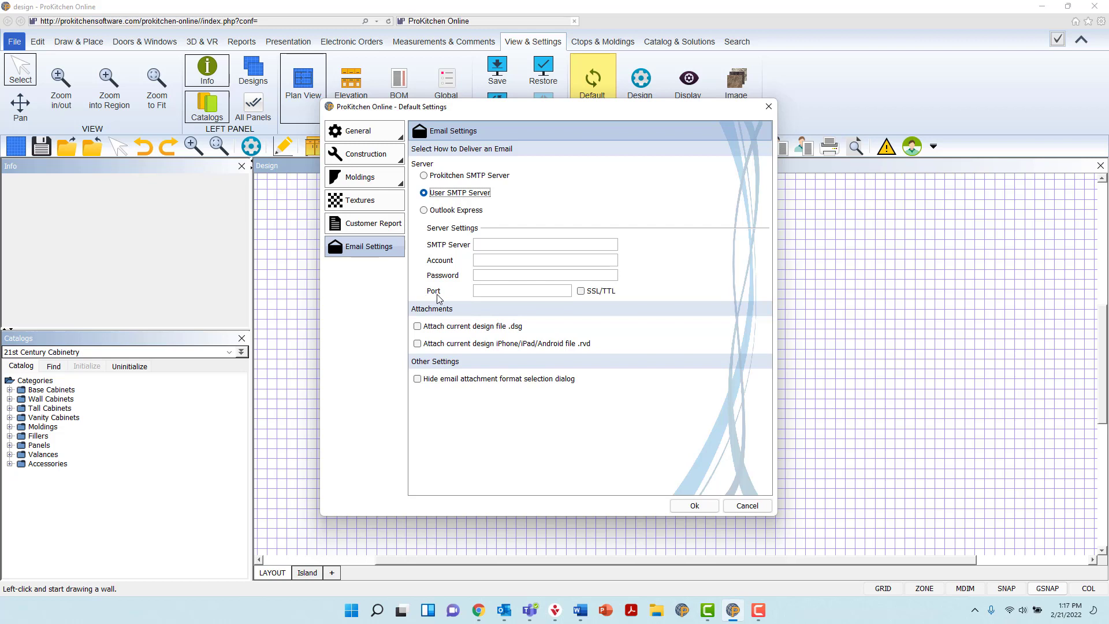
{"action": "left_click", "coordinate": [424, 211]}
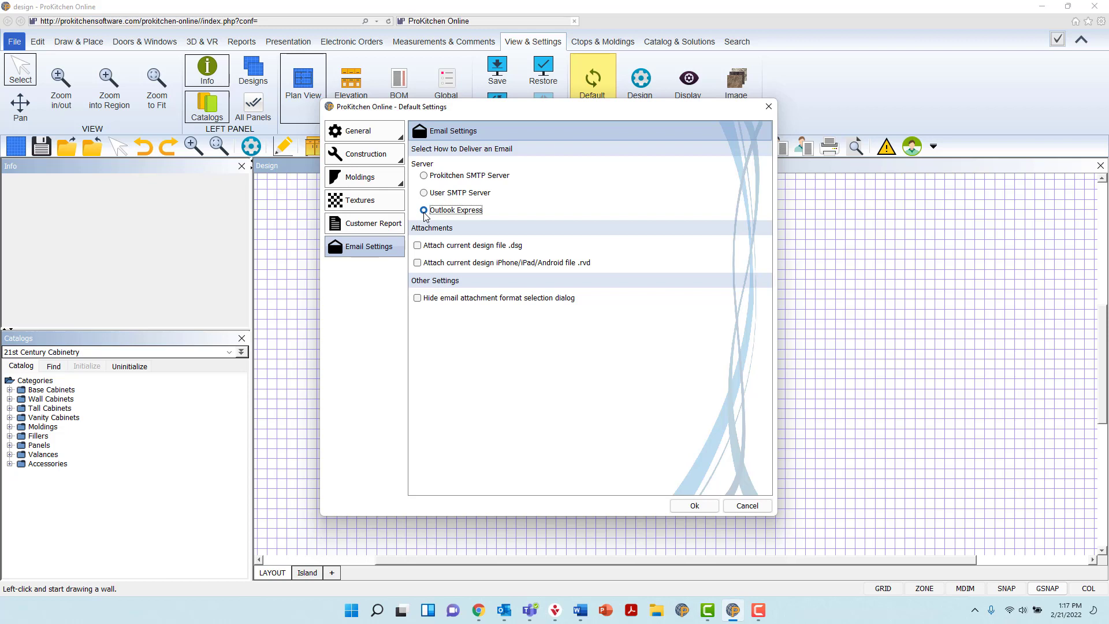
{"action": "left_click", "coordinate": [425, 176]}
{"action": "left_click", "coordinate": [418, 247]}
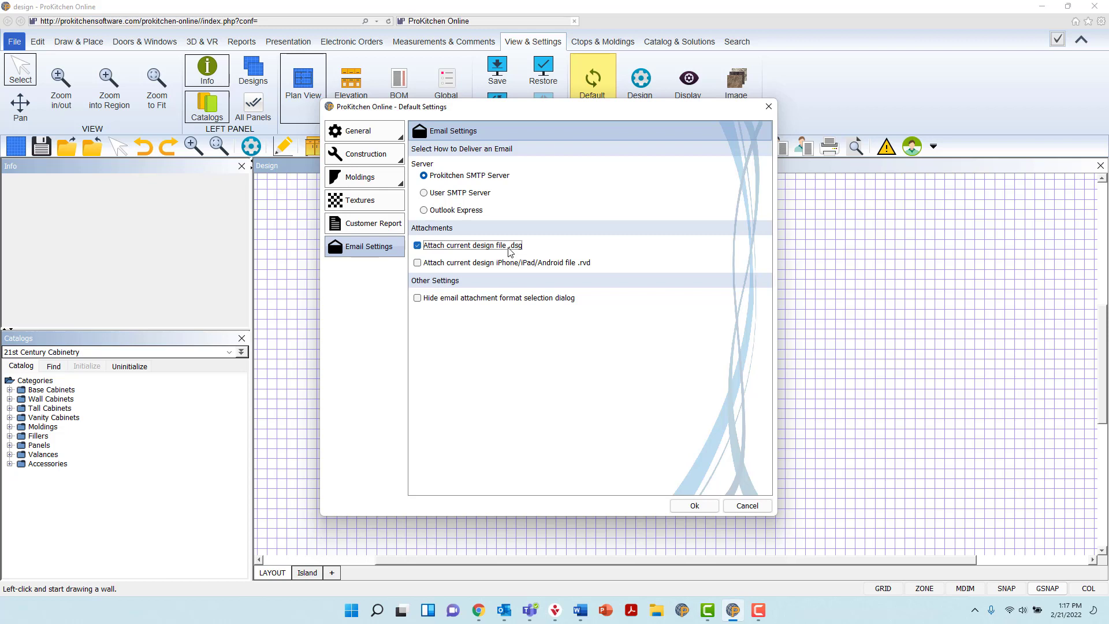
{"action": "left_click", "coordinate": [417, 246]}
{"action": "left_click", "coordinate": [693, 507]}
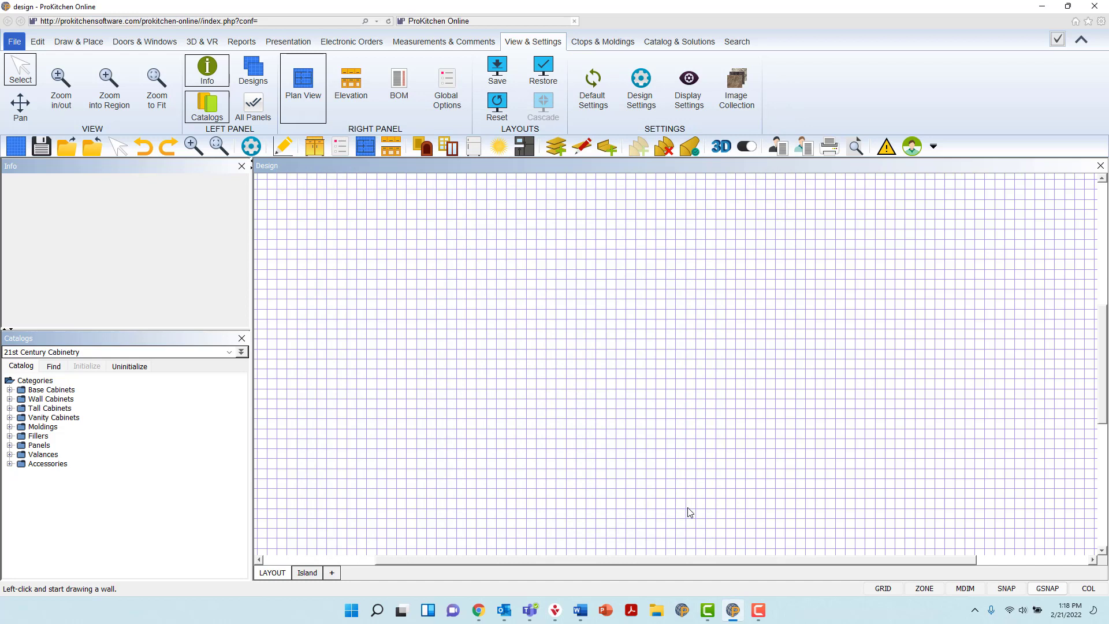
Zoom in on the empty plan grid and bring up the Draw & Place tools
{"action": "scroll", "coordinate": [687, 507], "scroll_direction": "up", "scroll_amount": 2}
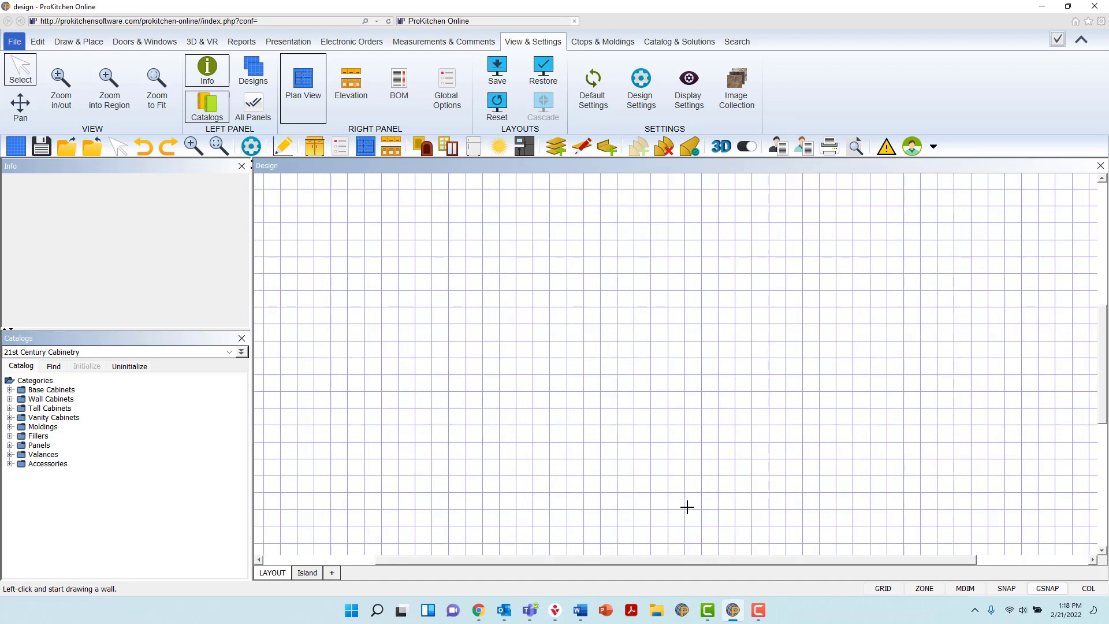
{"action": "scroll", "coordinate": [688, 507], "scroll_direction": "up", "scroll_amount": 1}
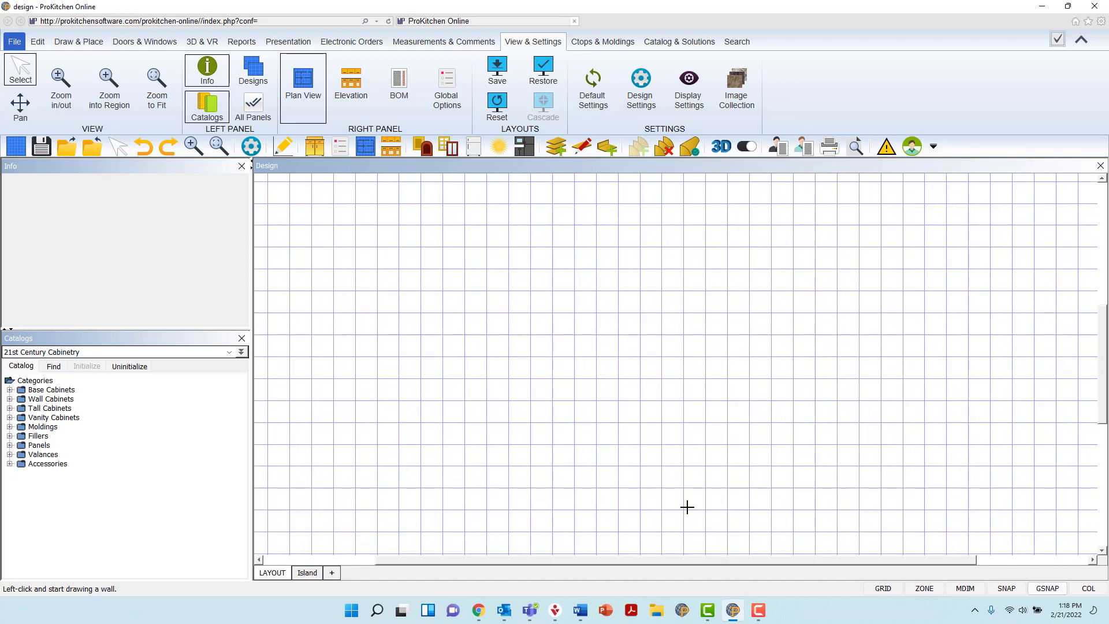
{"action": "left_click", "coordinate": [87, 45]}
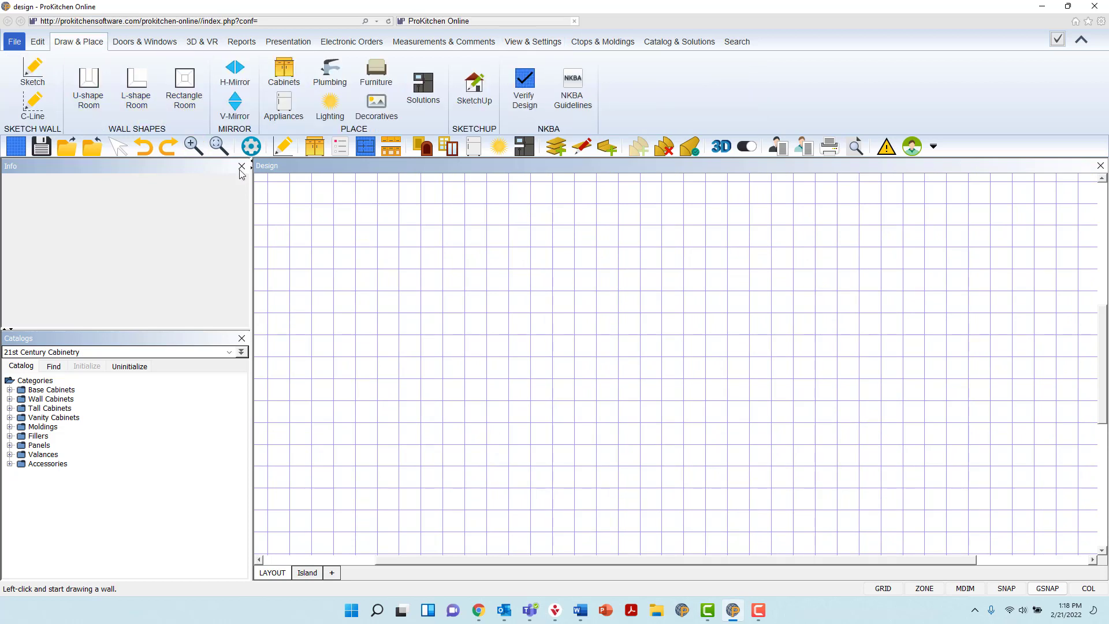